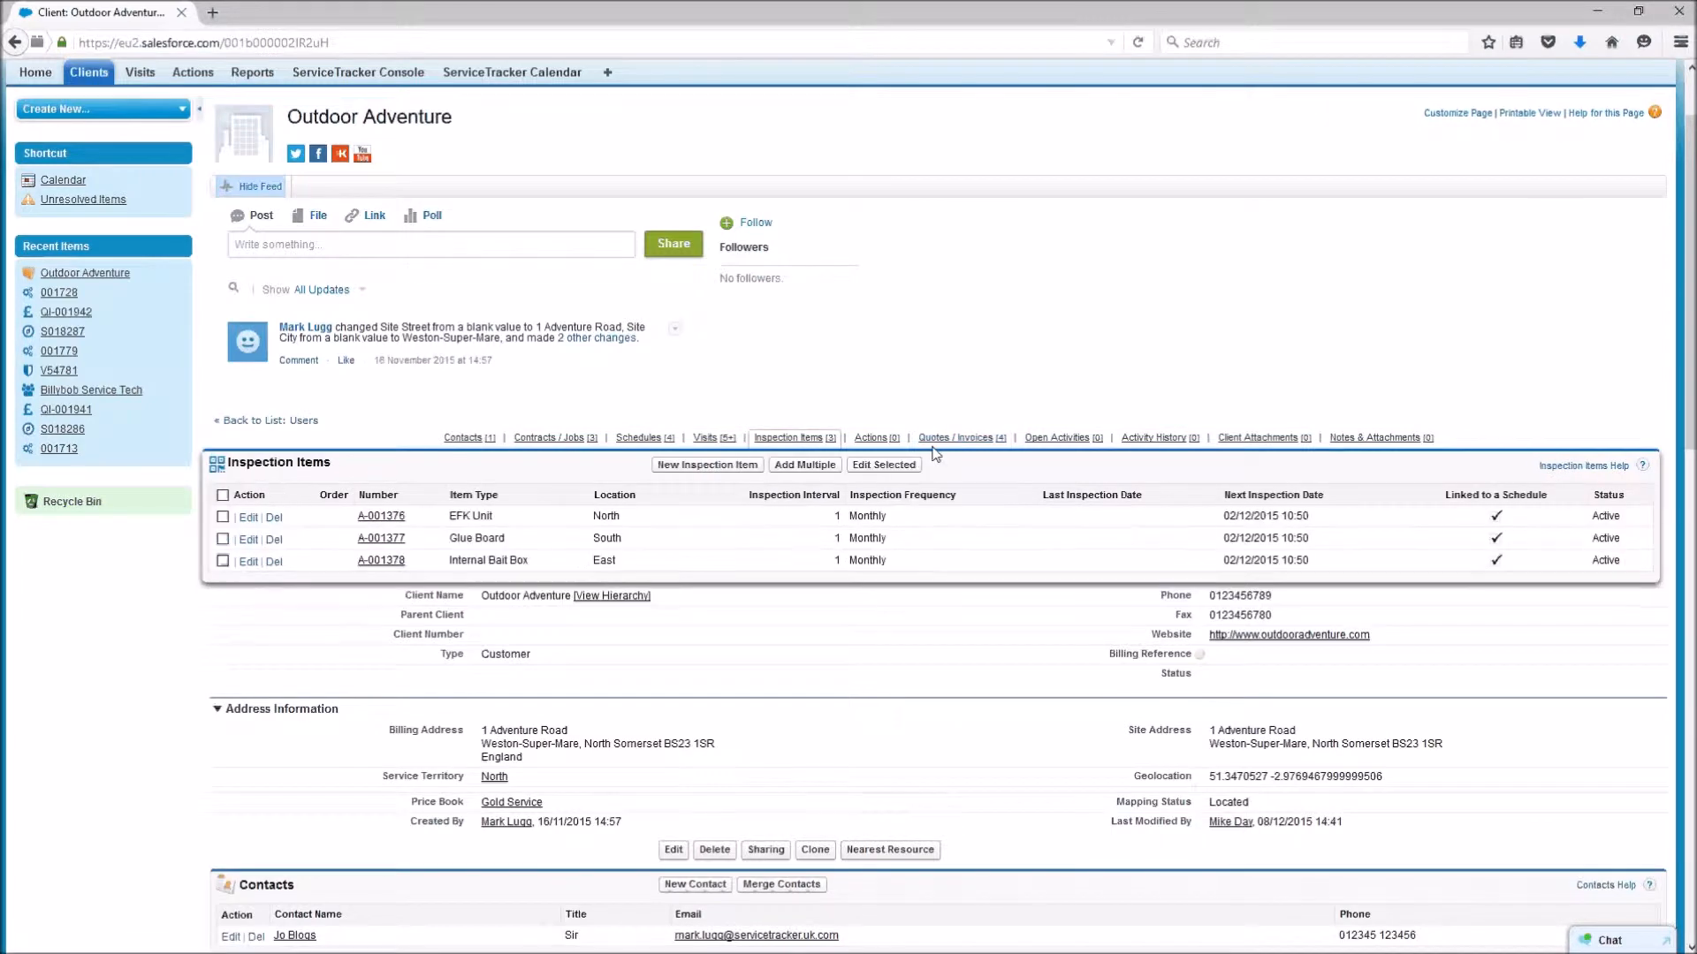
# Start a new quote / invoice for the Outdoor Adventure client using the Quote record type.
pyautogui.moveTo(959, 440)
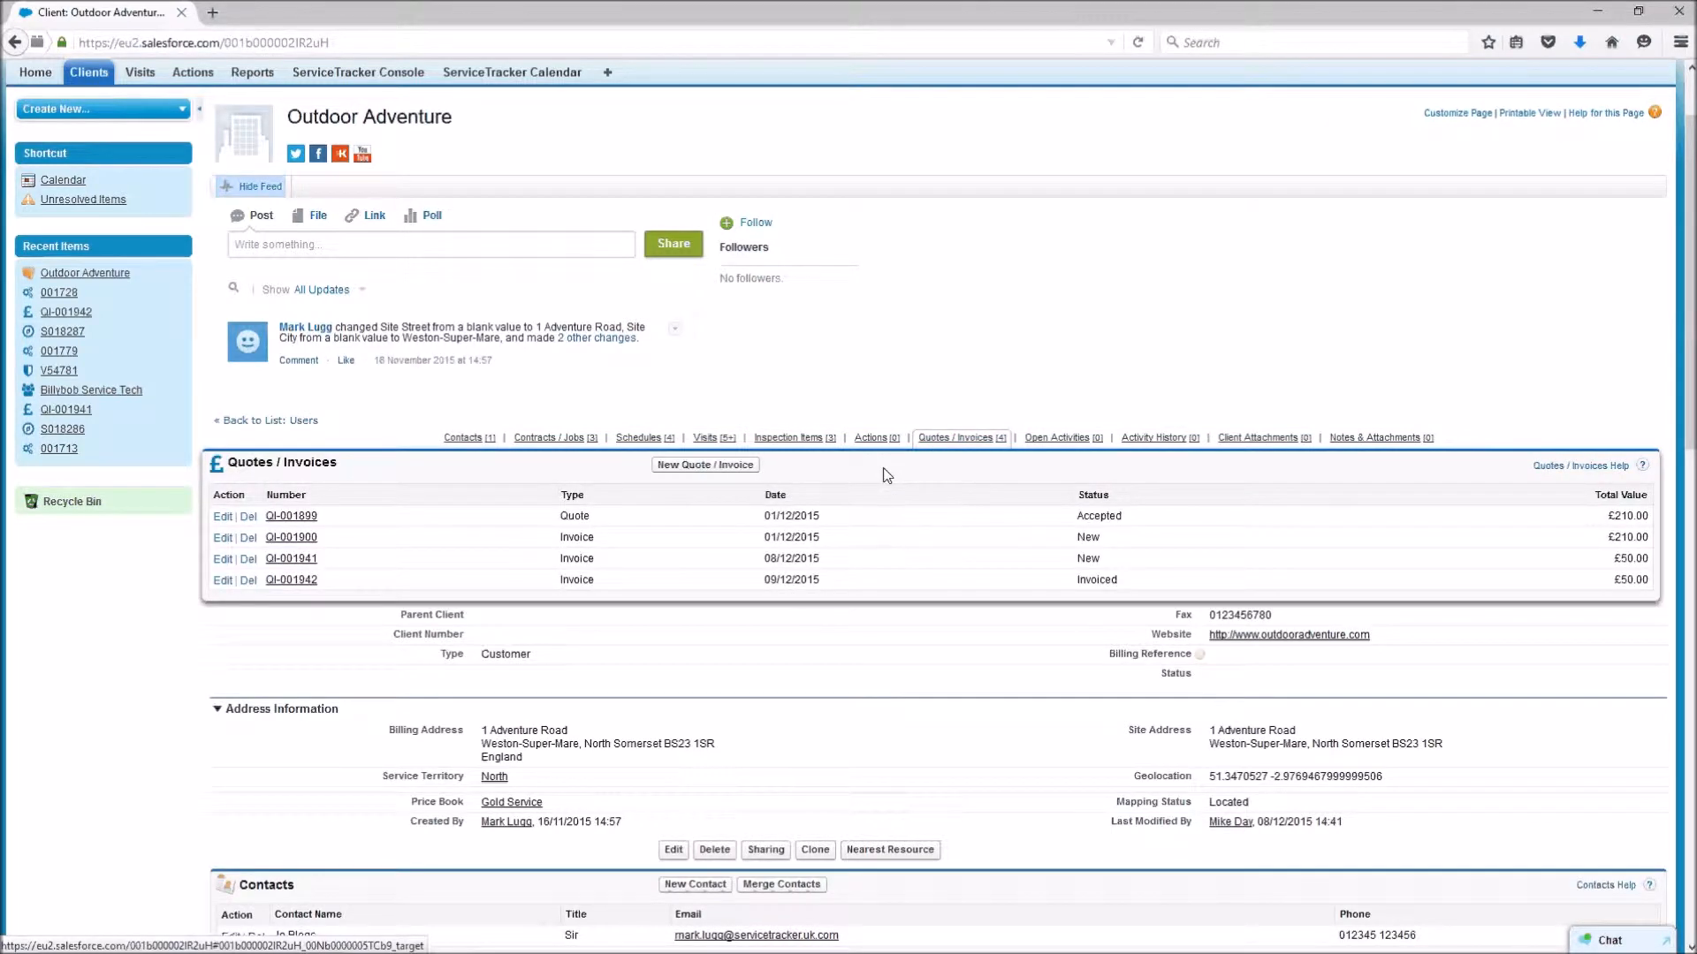
pyautogui.click(709, 468)
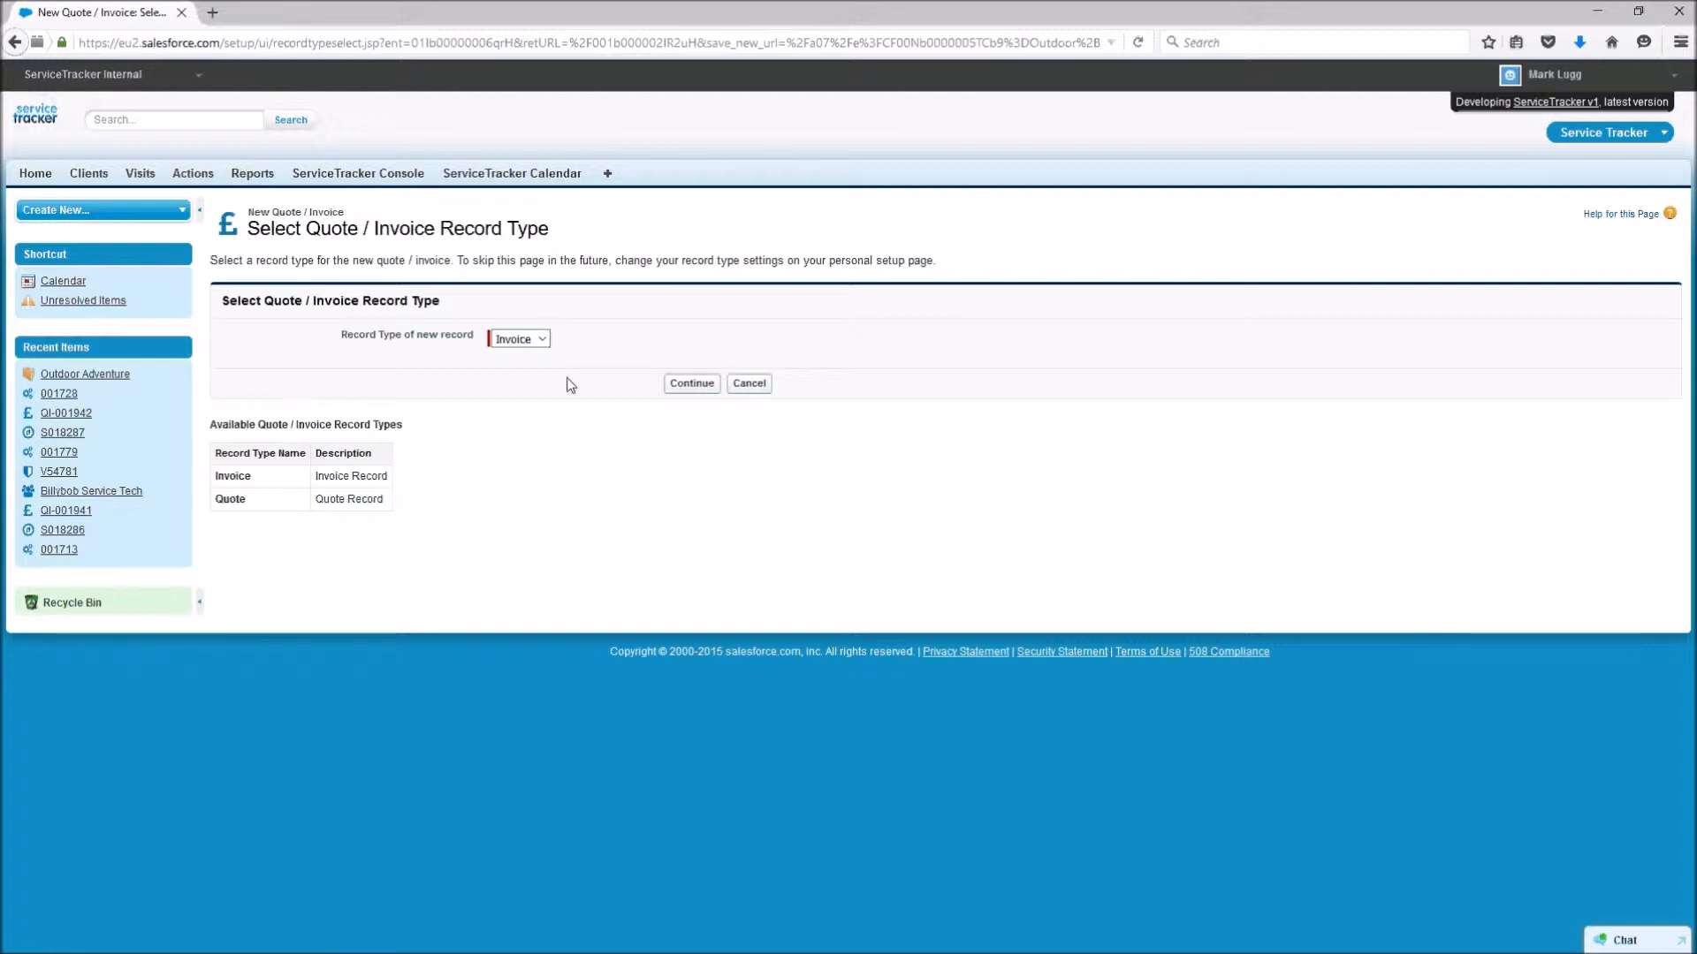
pyautogui.click(541, 340)
pyautogui.click(506, 371)
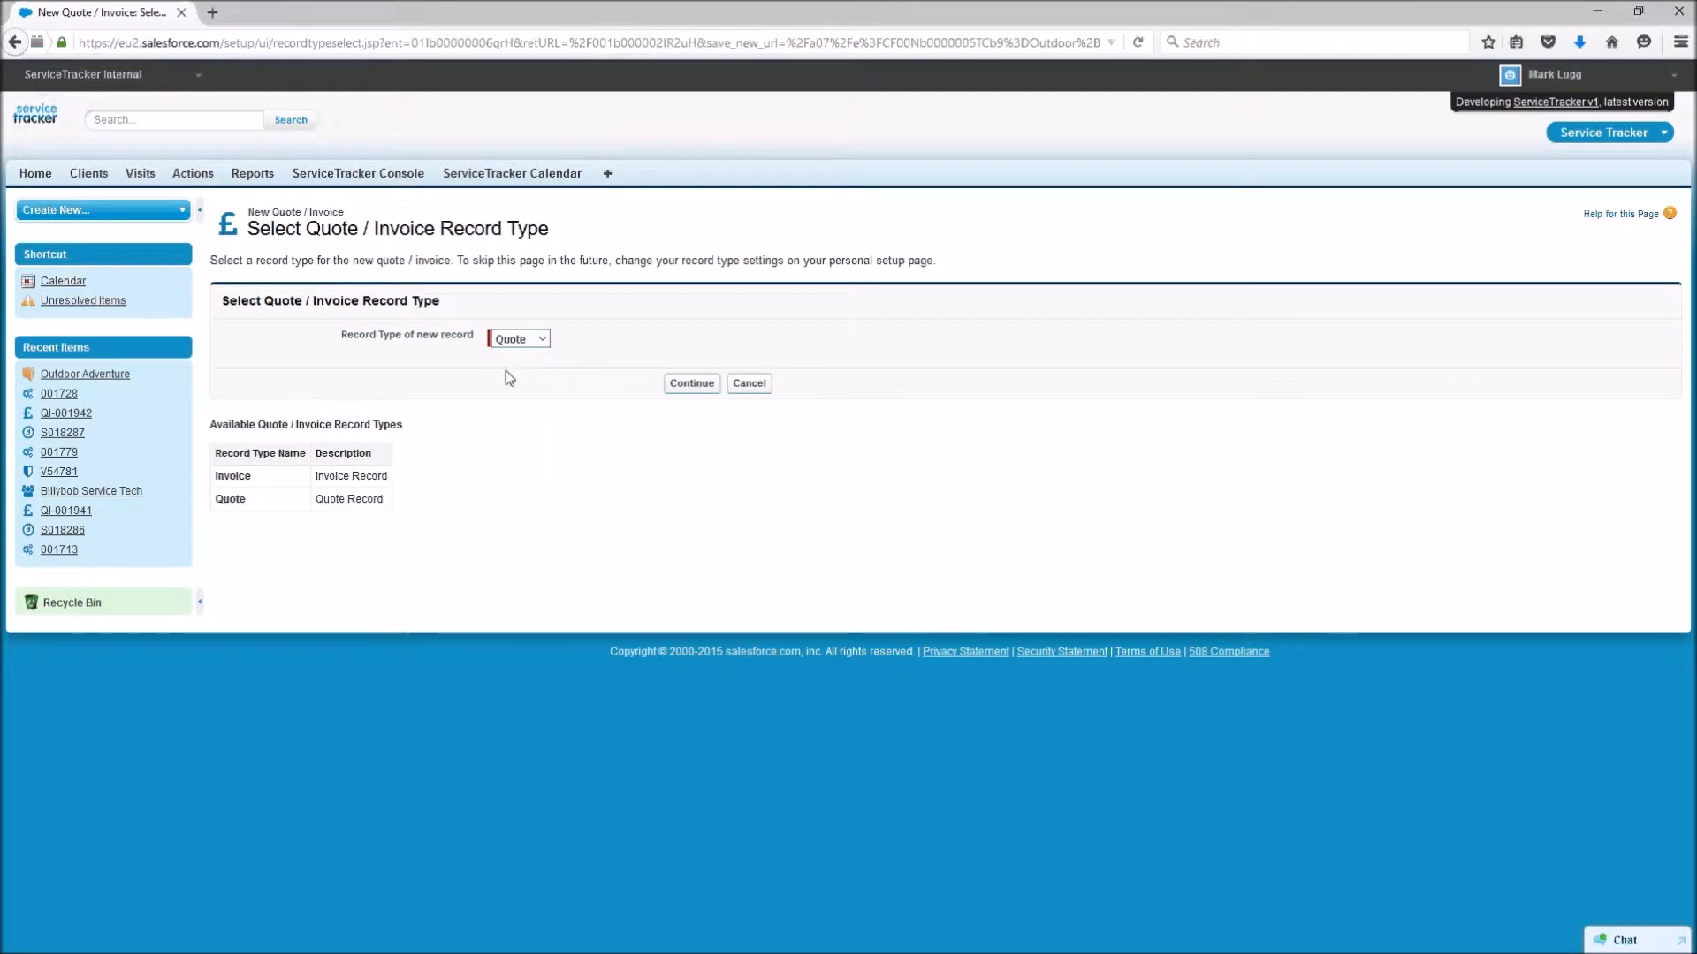
pyautogui.click(691, 385)
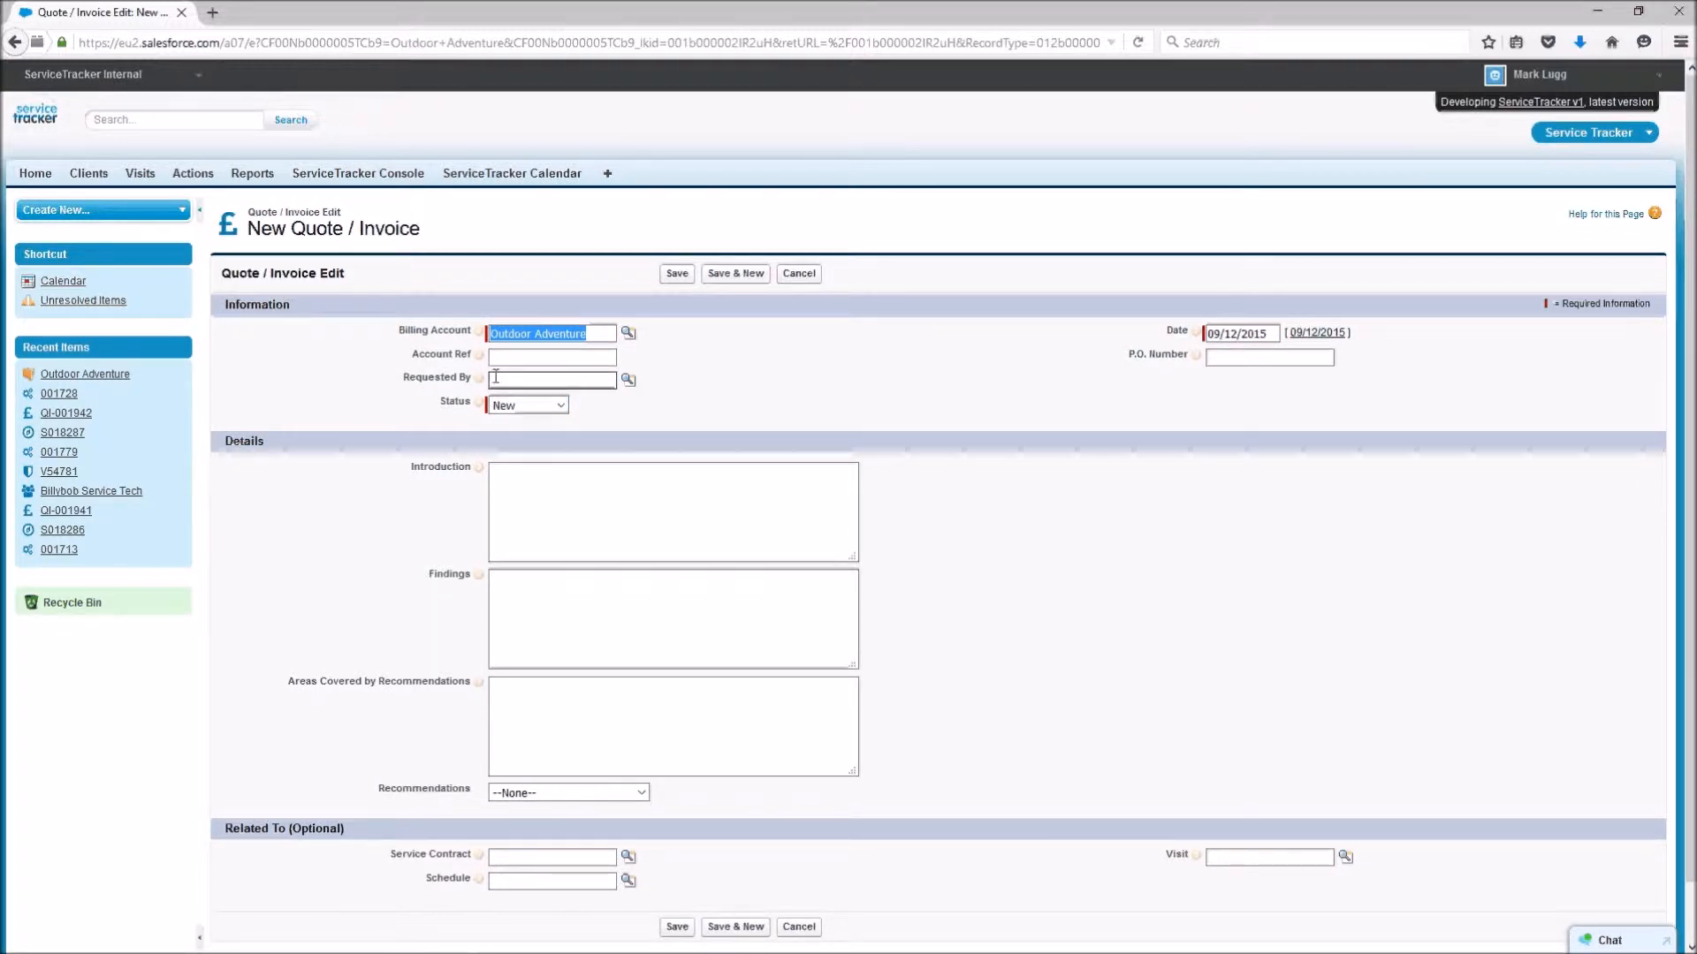
# Enter the account reference, select the Outdoor Adventure contact as the requester, and keep the status as New.
pyautogui.moveTo(466, 333)
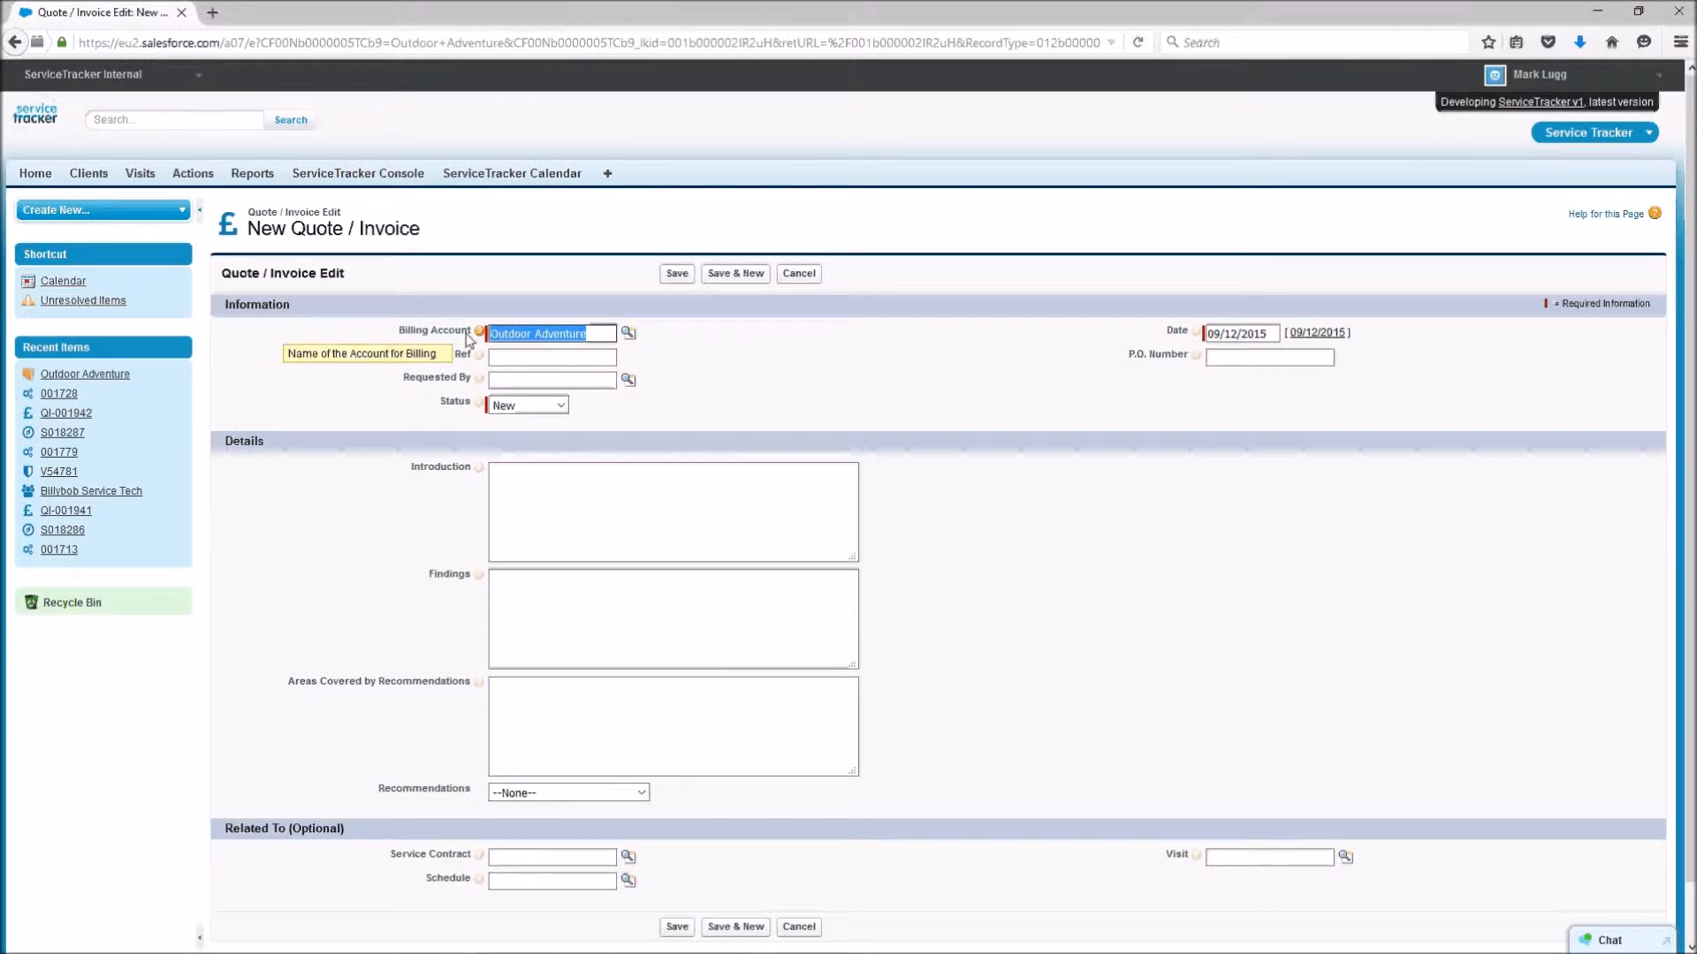
pyautogui.click(505, 359)
pyautogui.write('123455')
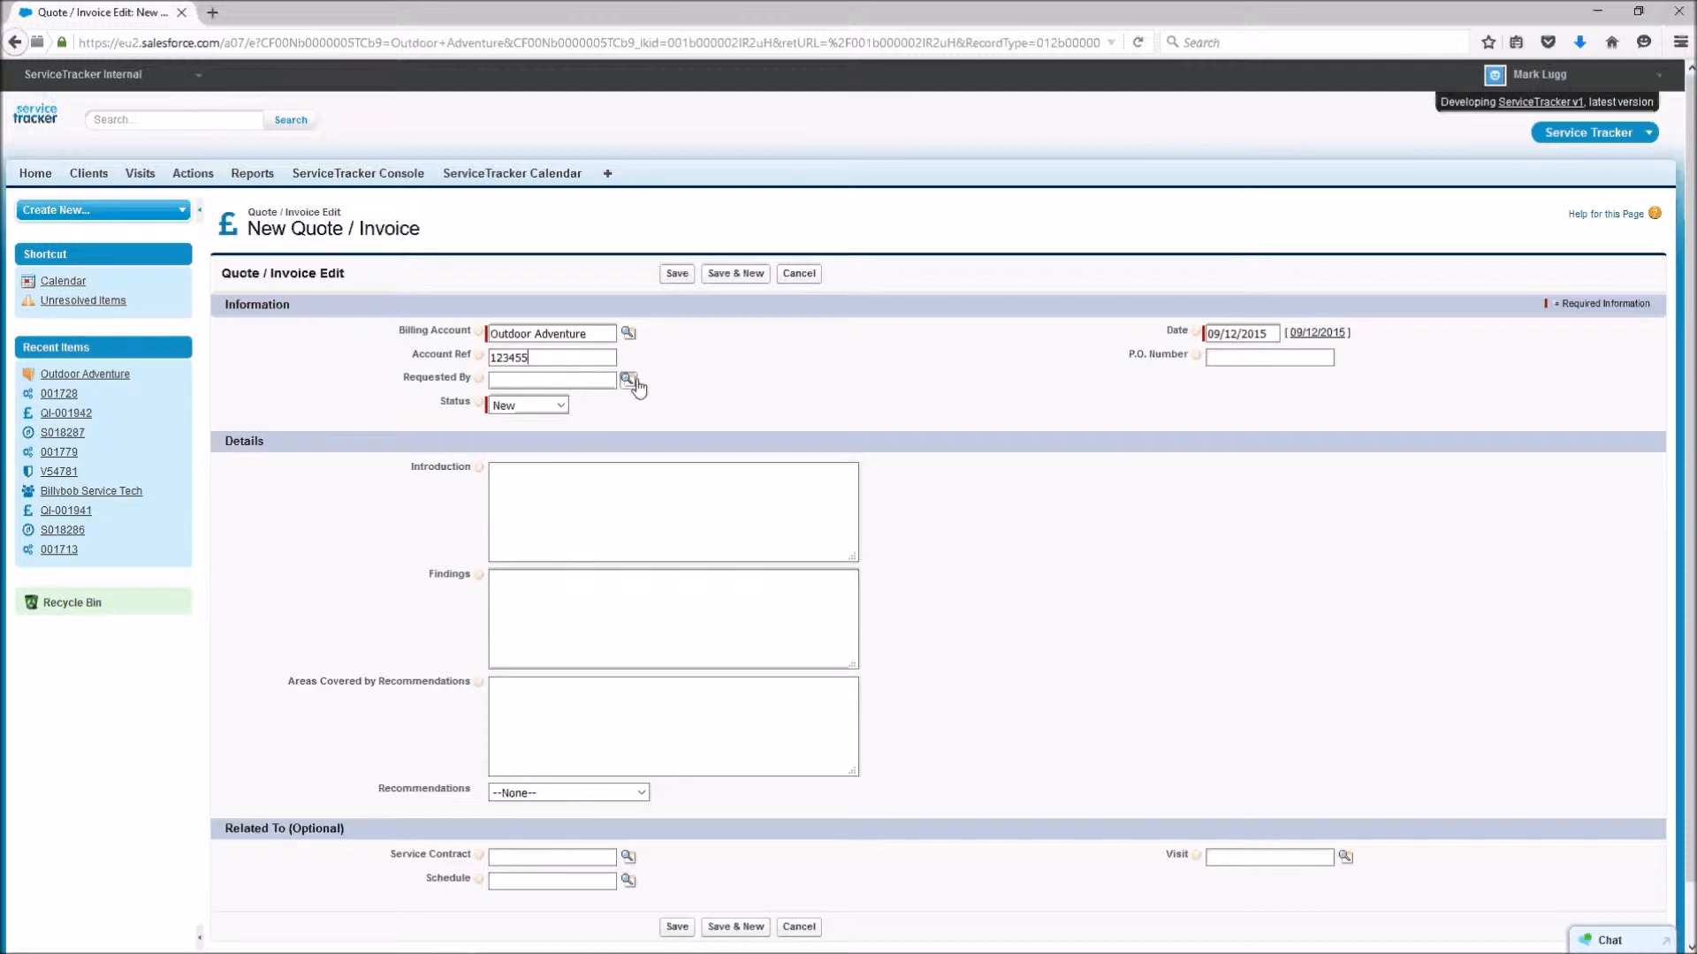
pyautogui.moveTo(478, 384)
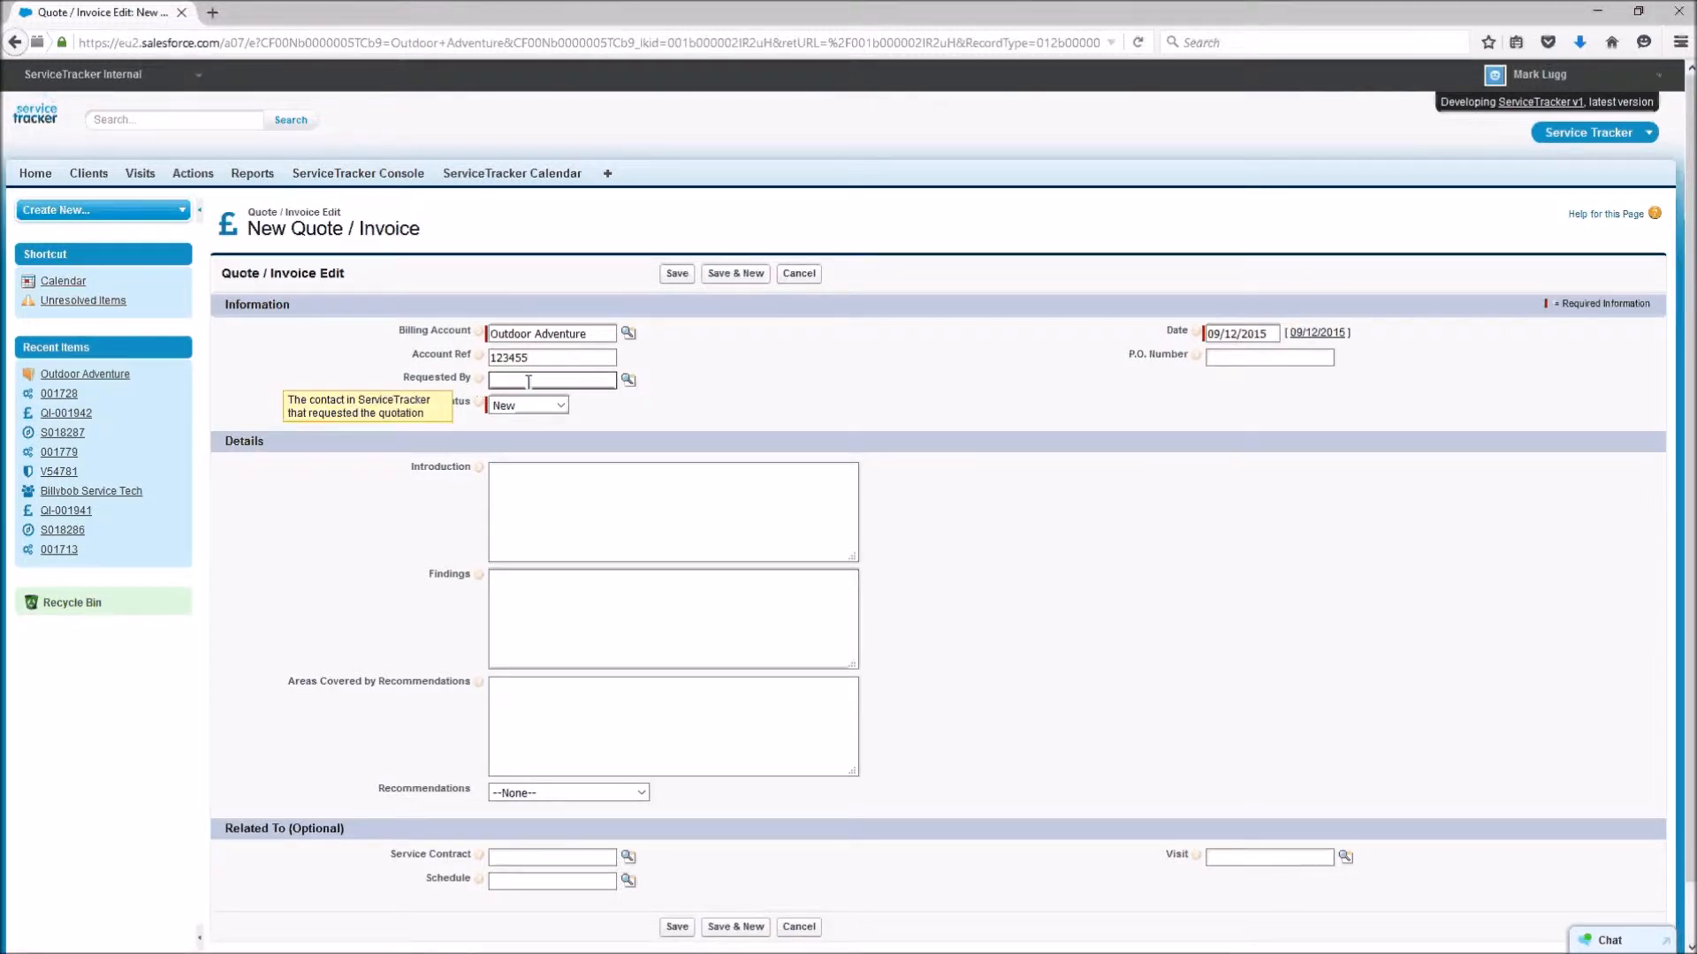
pyautogui.click(627, 380)
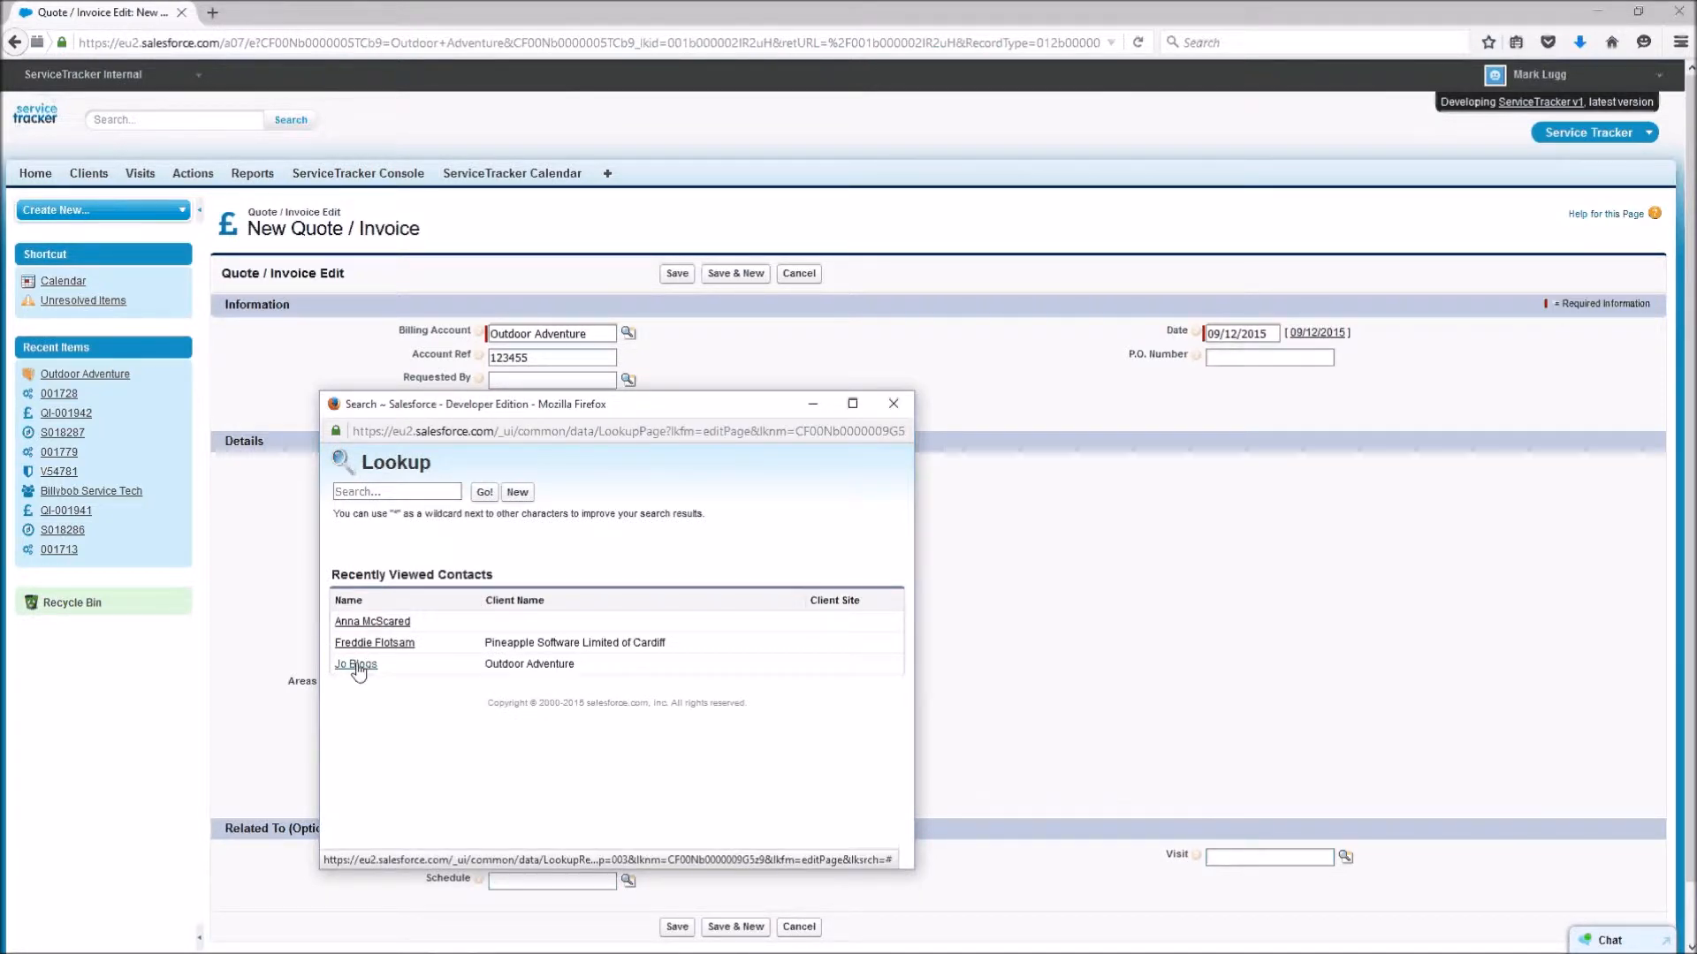
pyautogui.click(357, 665)
pyautogui.click(528, 407)
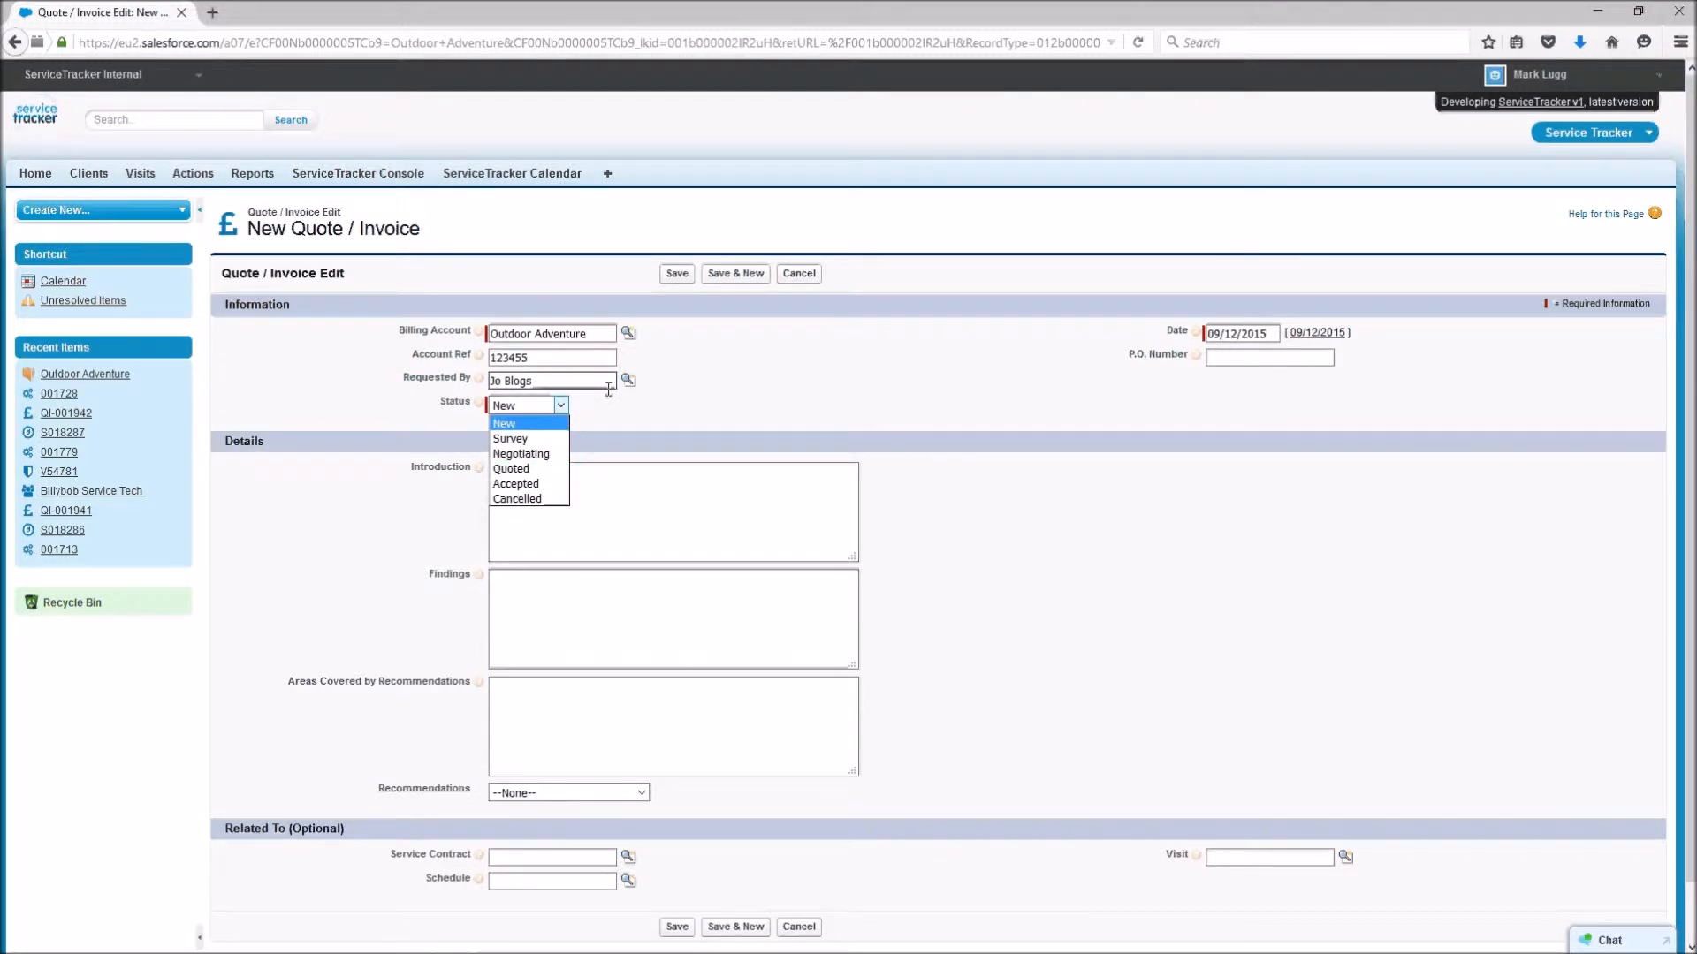
pyautogui.click(506, 421)
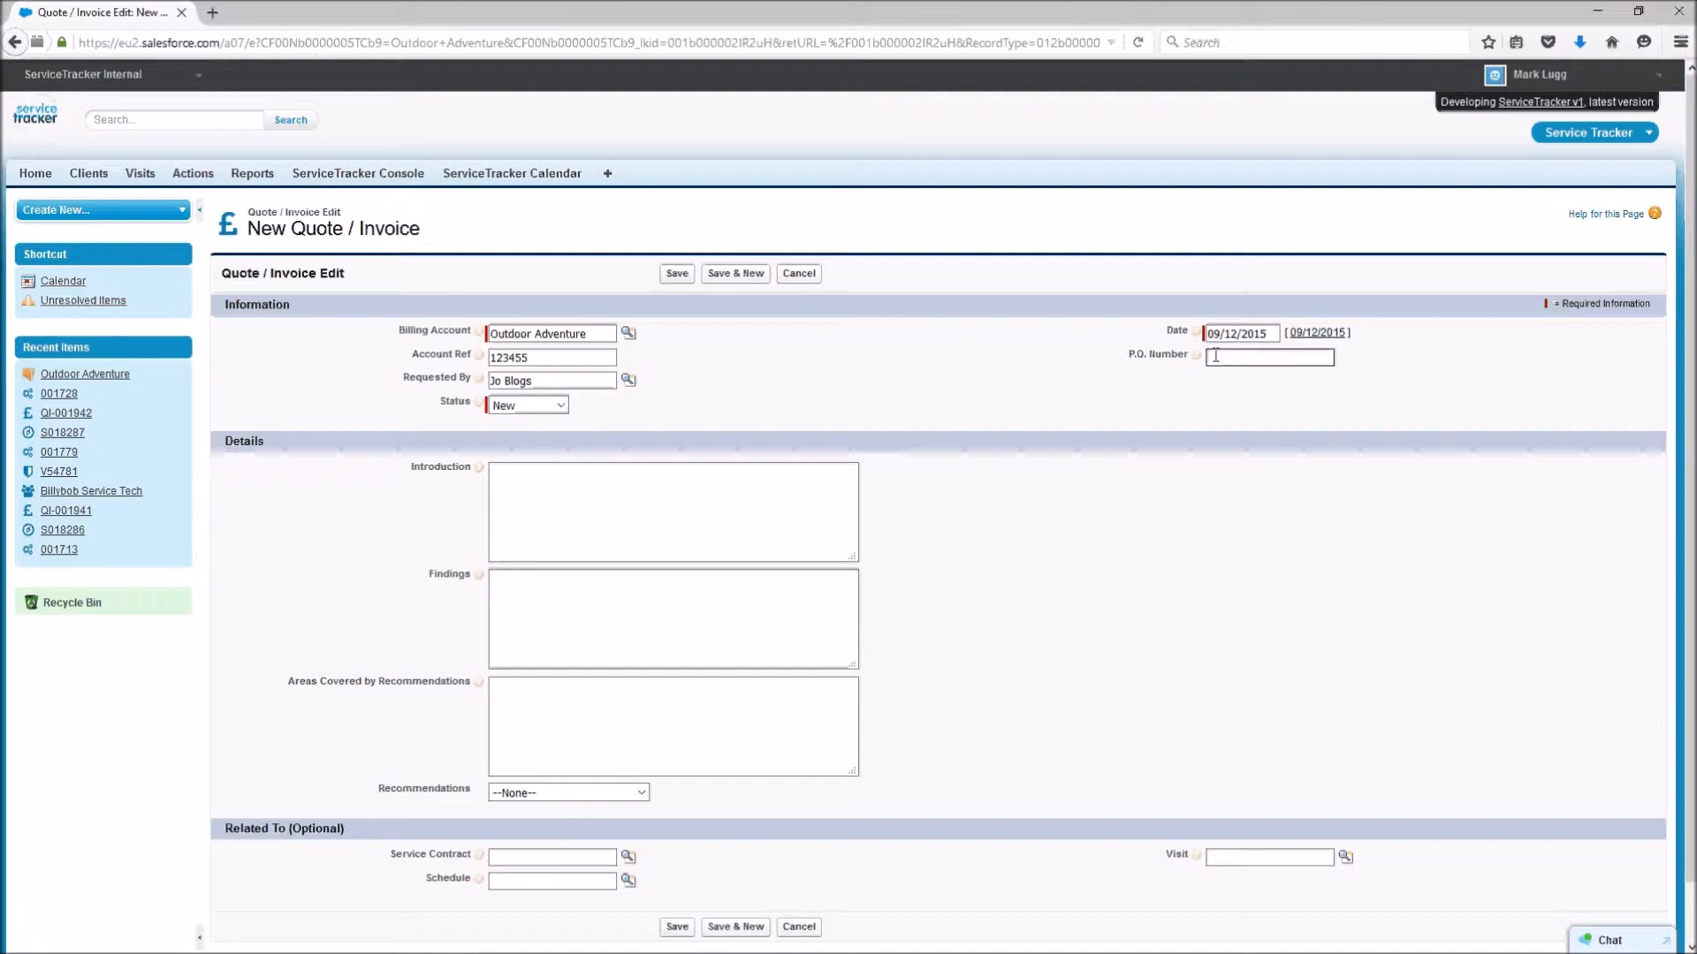
# Check the available recommendation options without choosing one, and save the new quote with its Details fields blank.
pyautogui.moveTo(1197, 359)
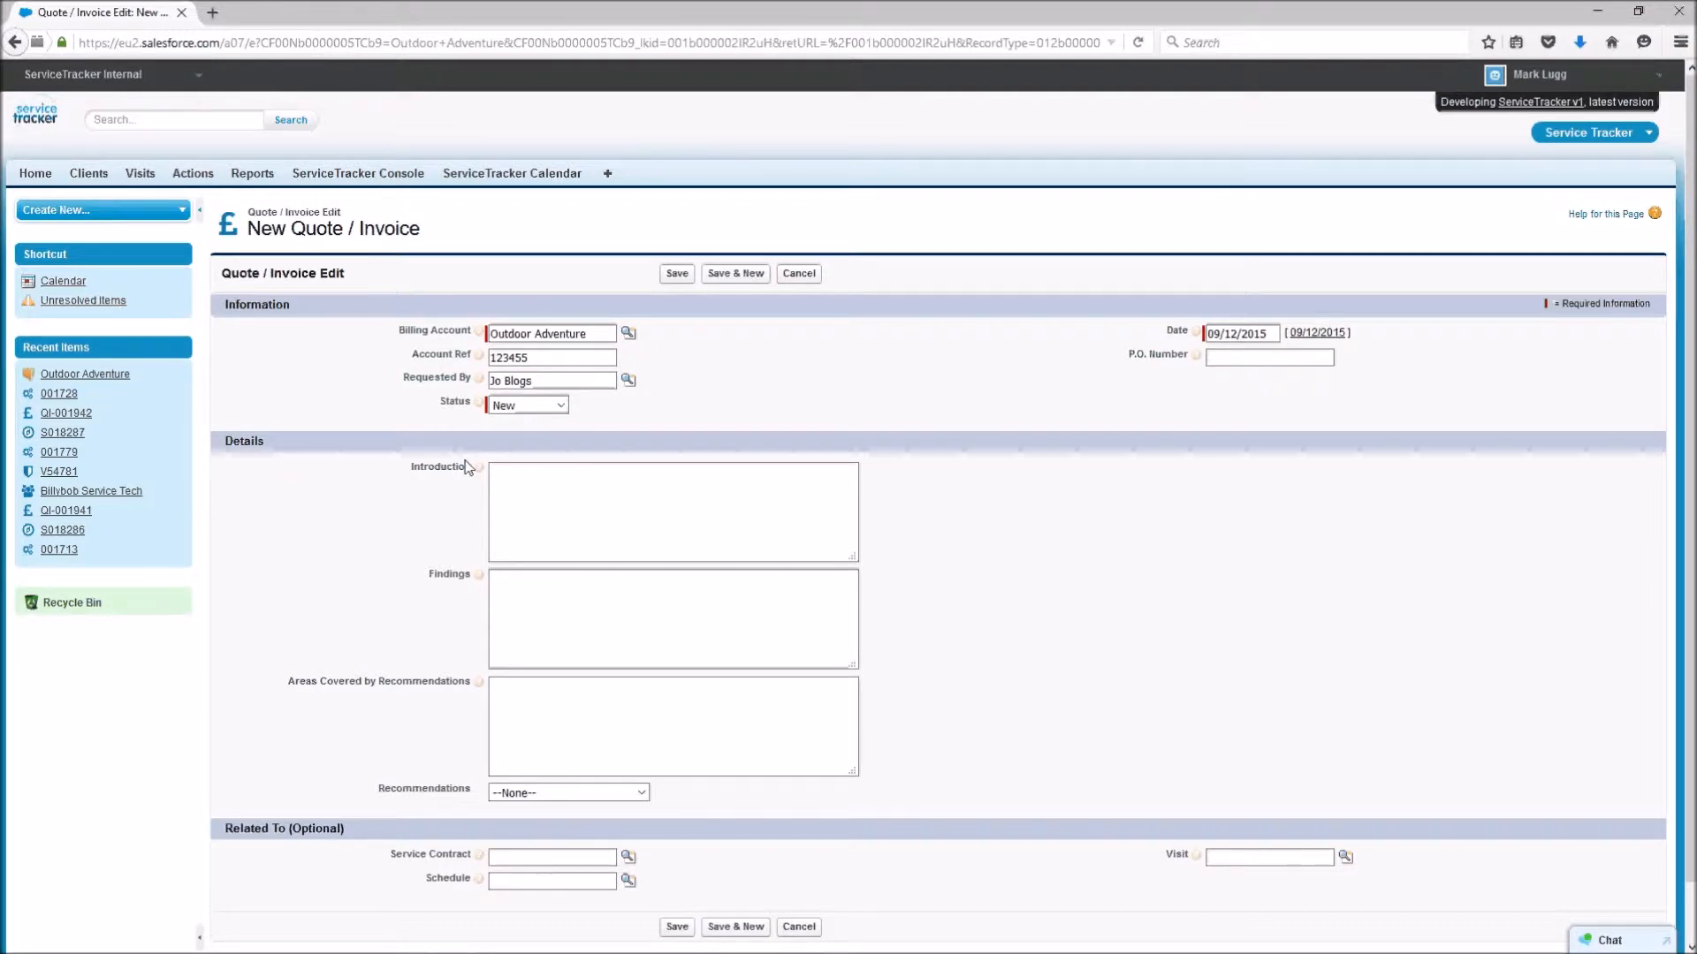
pyautogui.moveTo(482, 474)
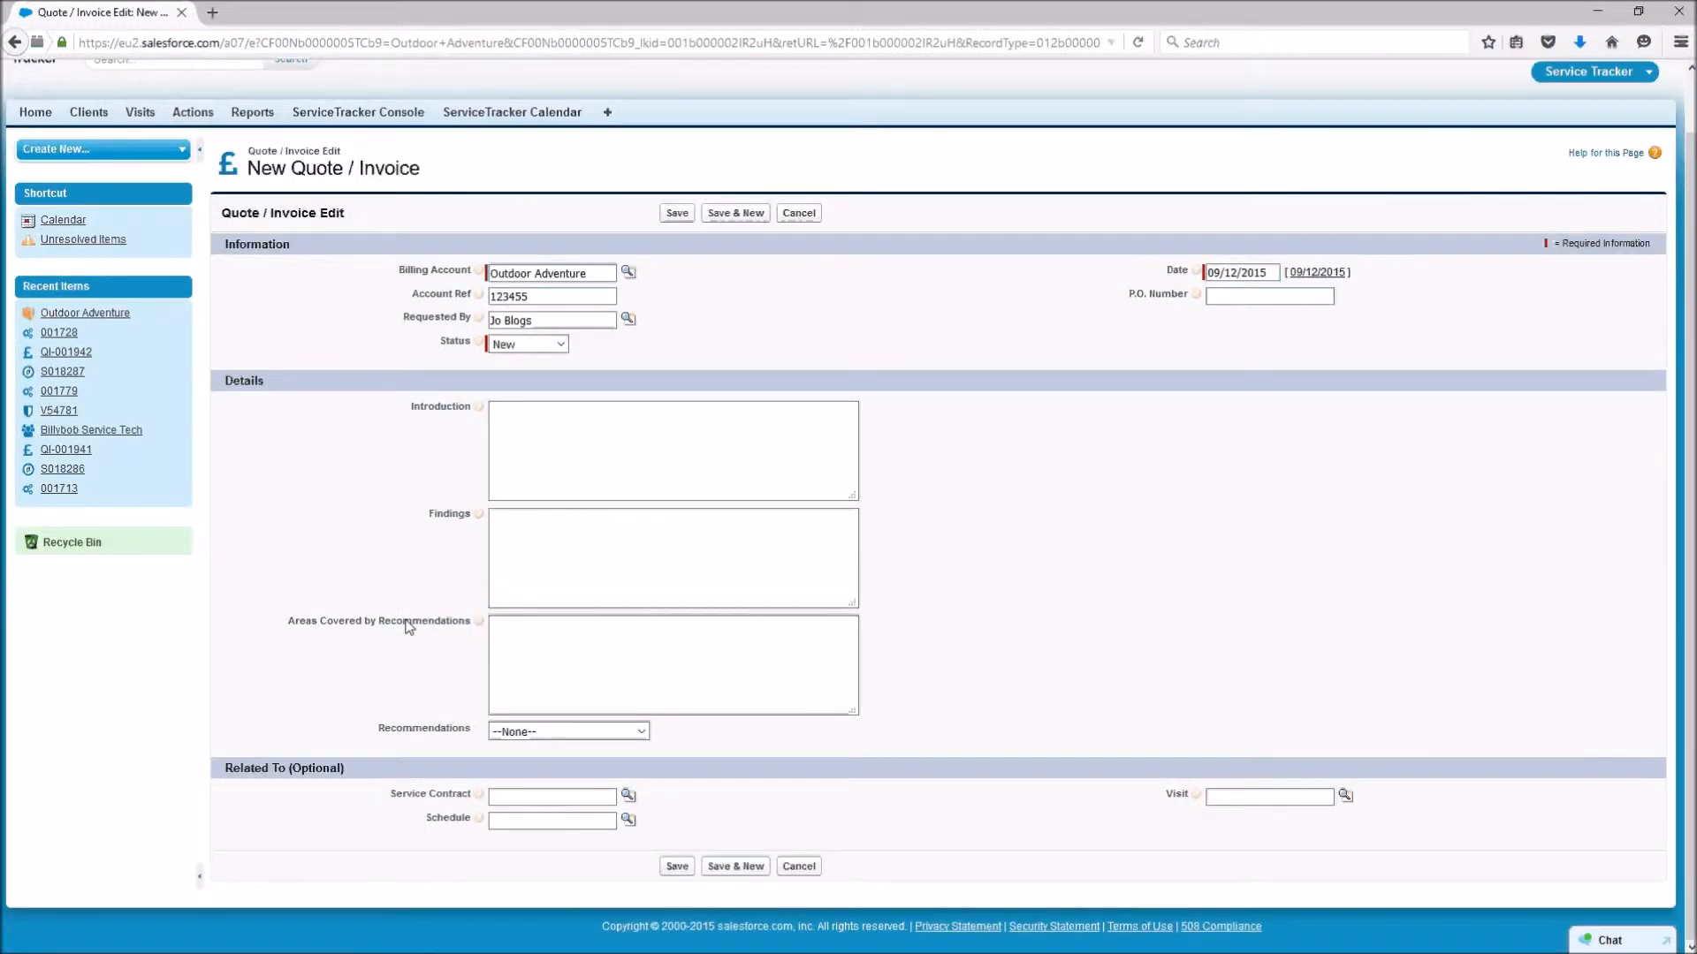
pyautogui.click(537, 643)
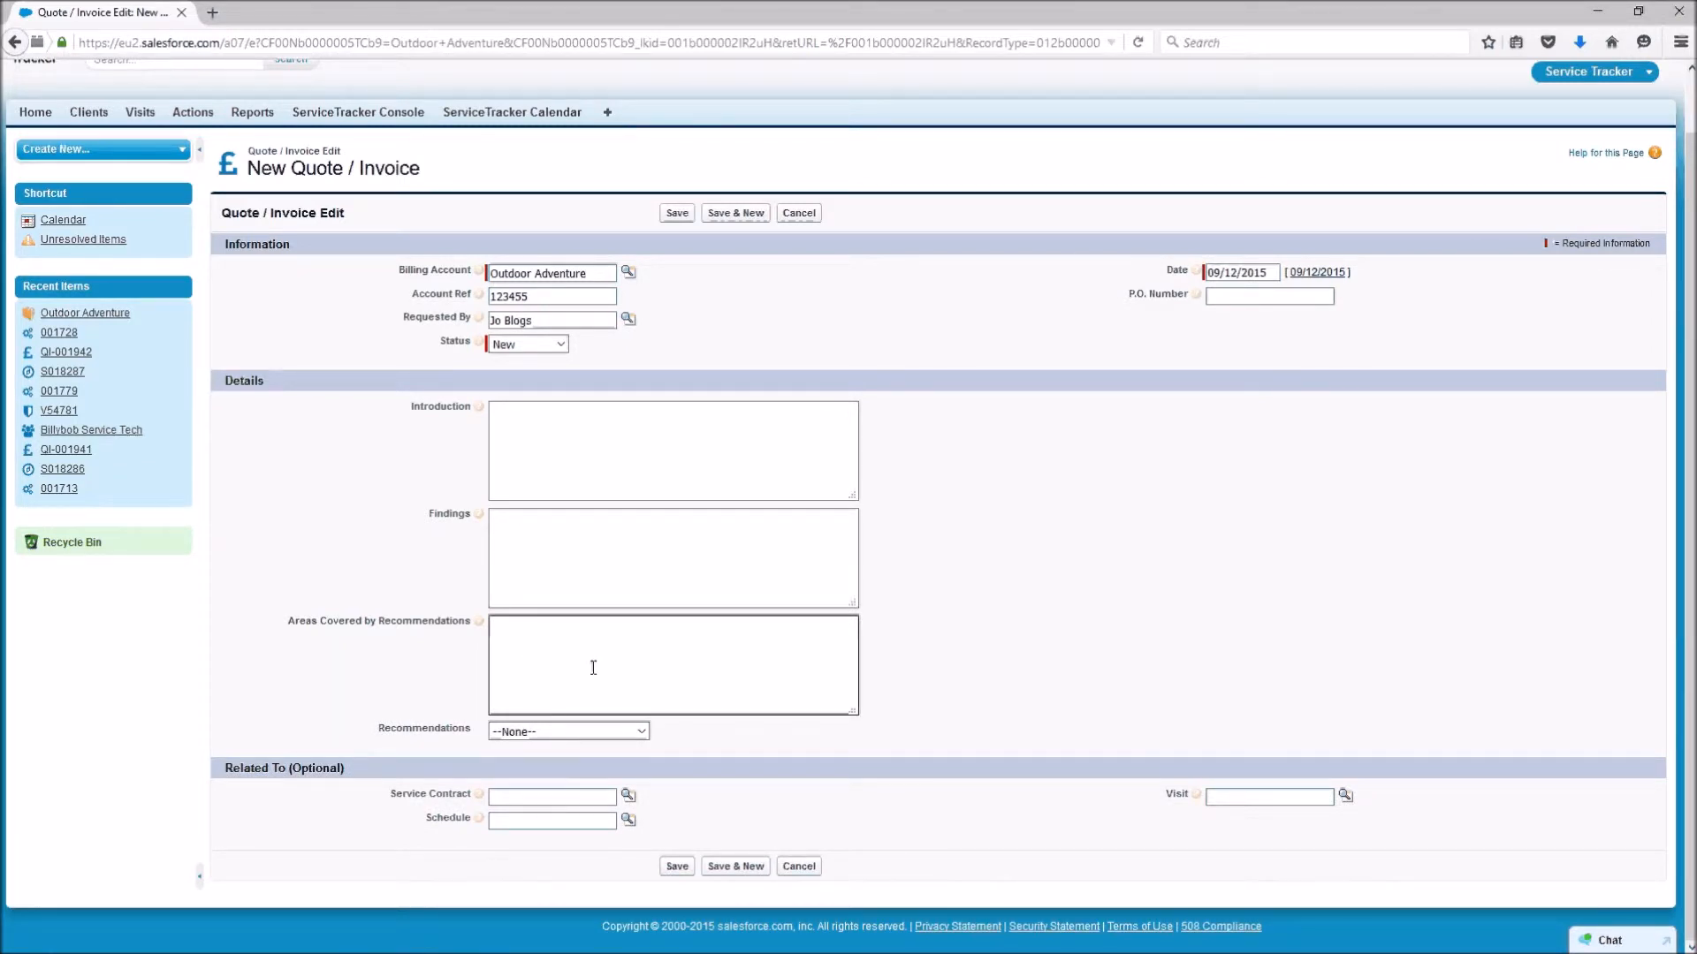
pyautogui.click(577, 732)
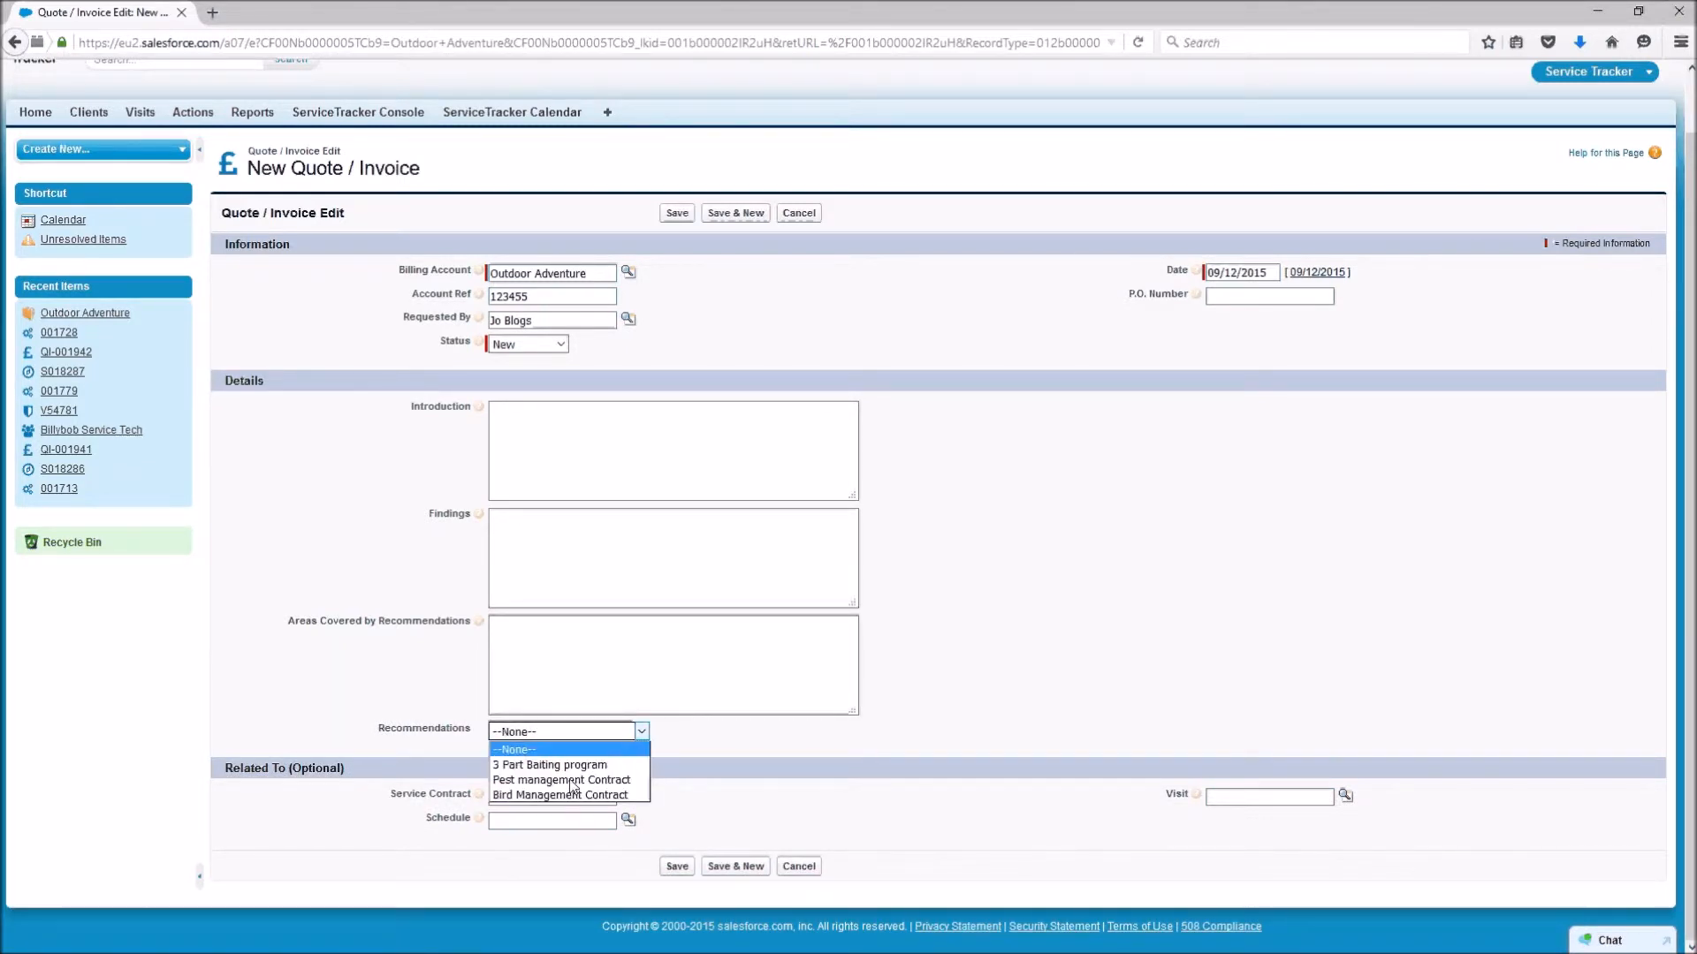
pyautogui.click(686, 728)
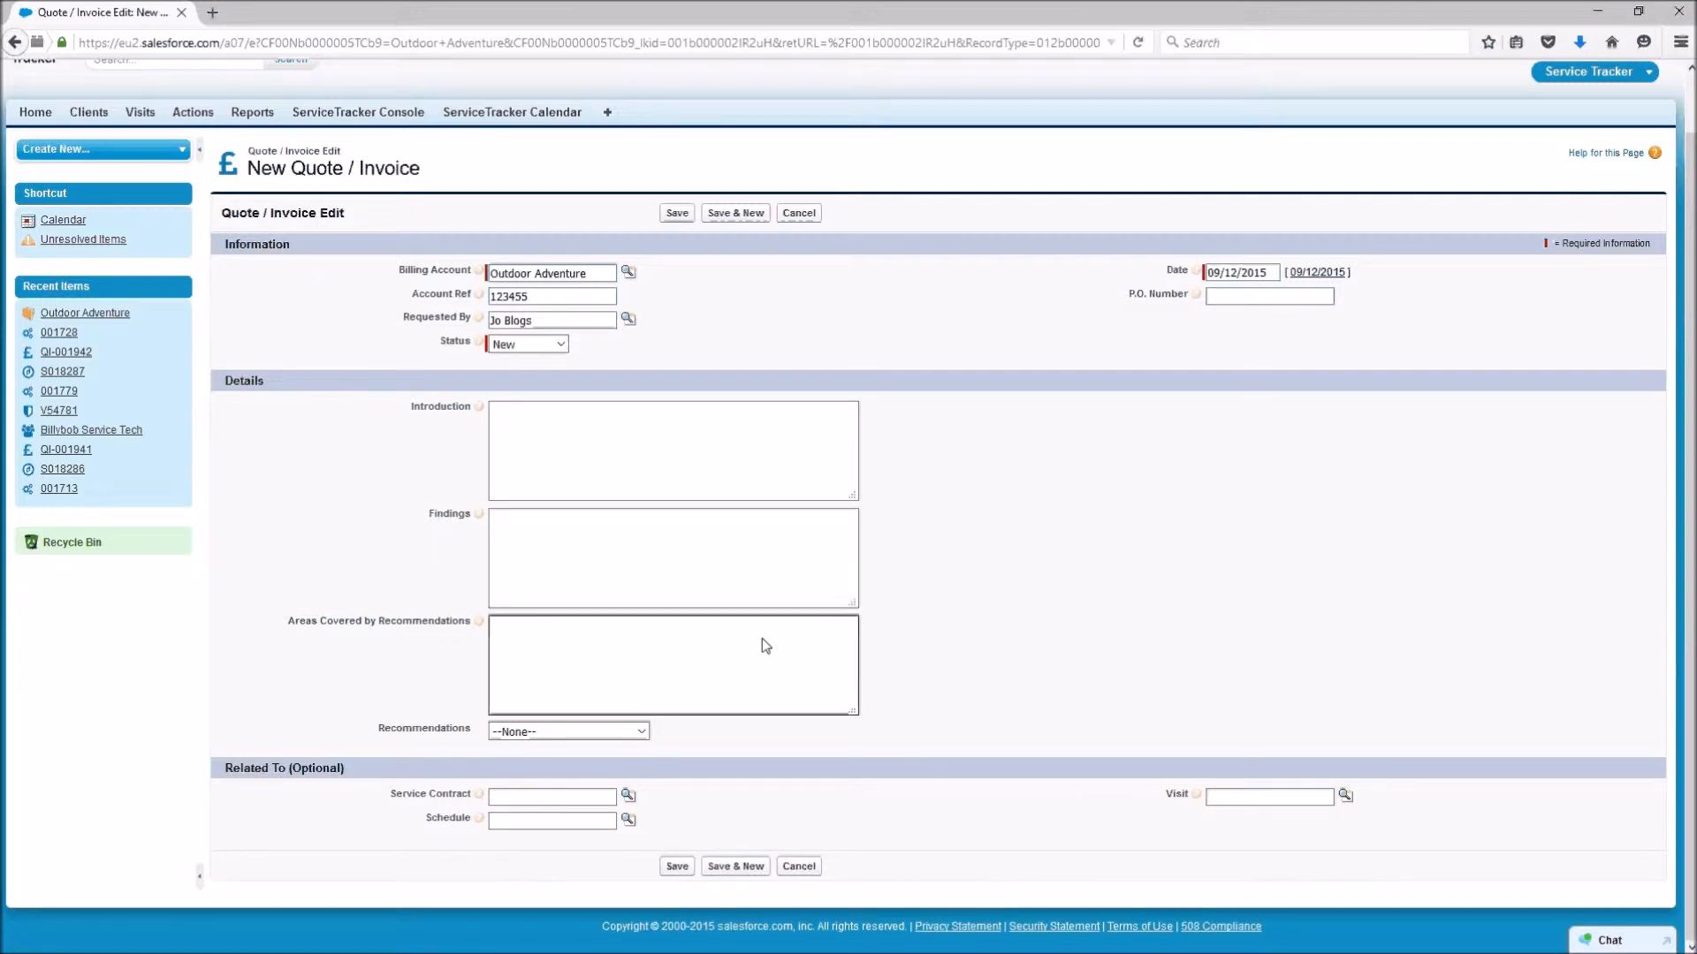
pyautogui.click(677, 866)
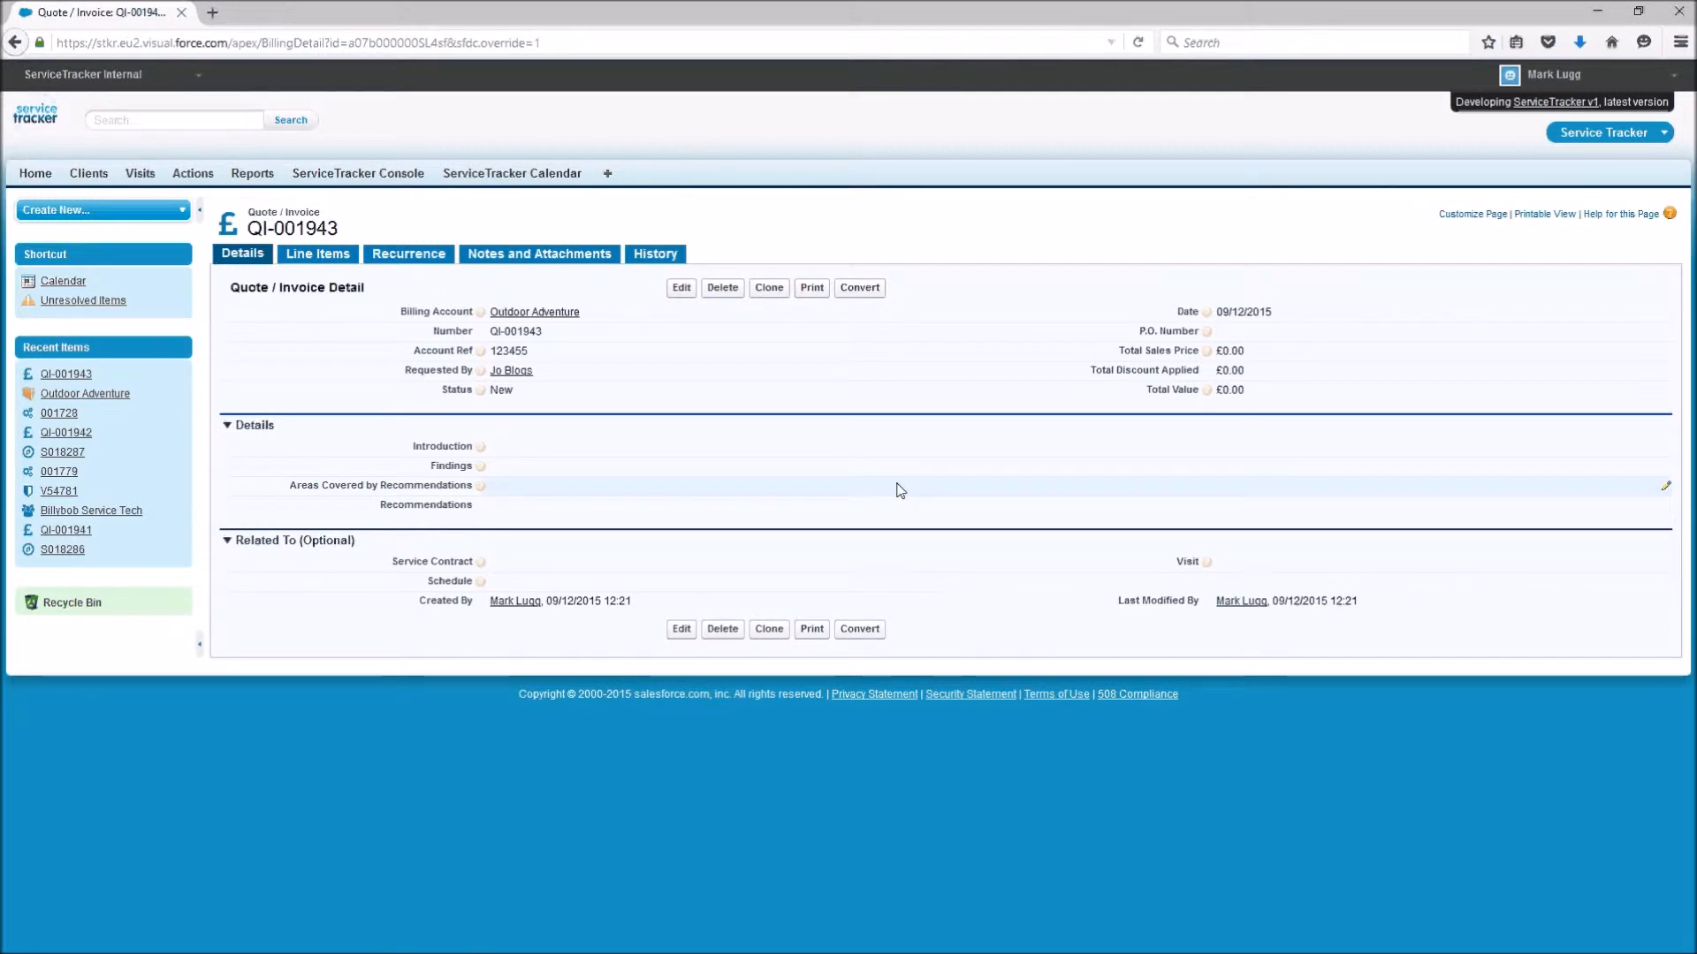
# Start new line items for the quote and enter Dead Animal Removal on the first row with quantity 1.
pyautogui.click(316, 255)
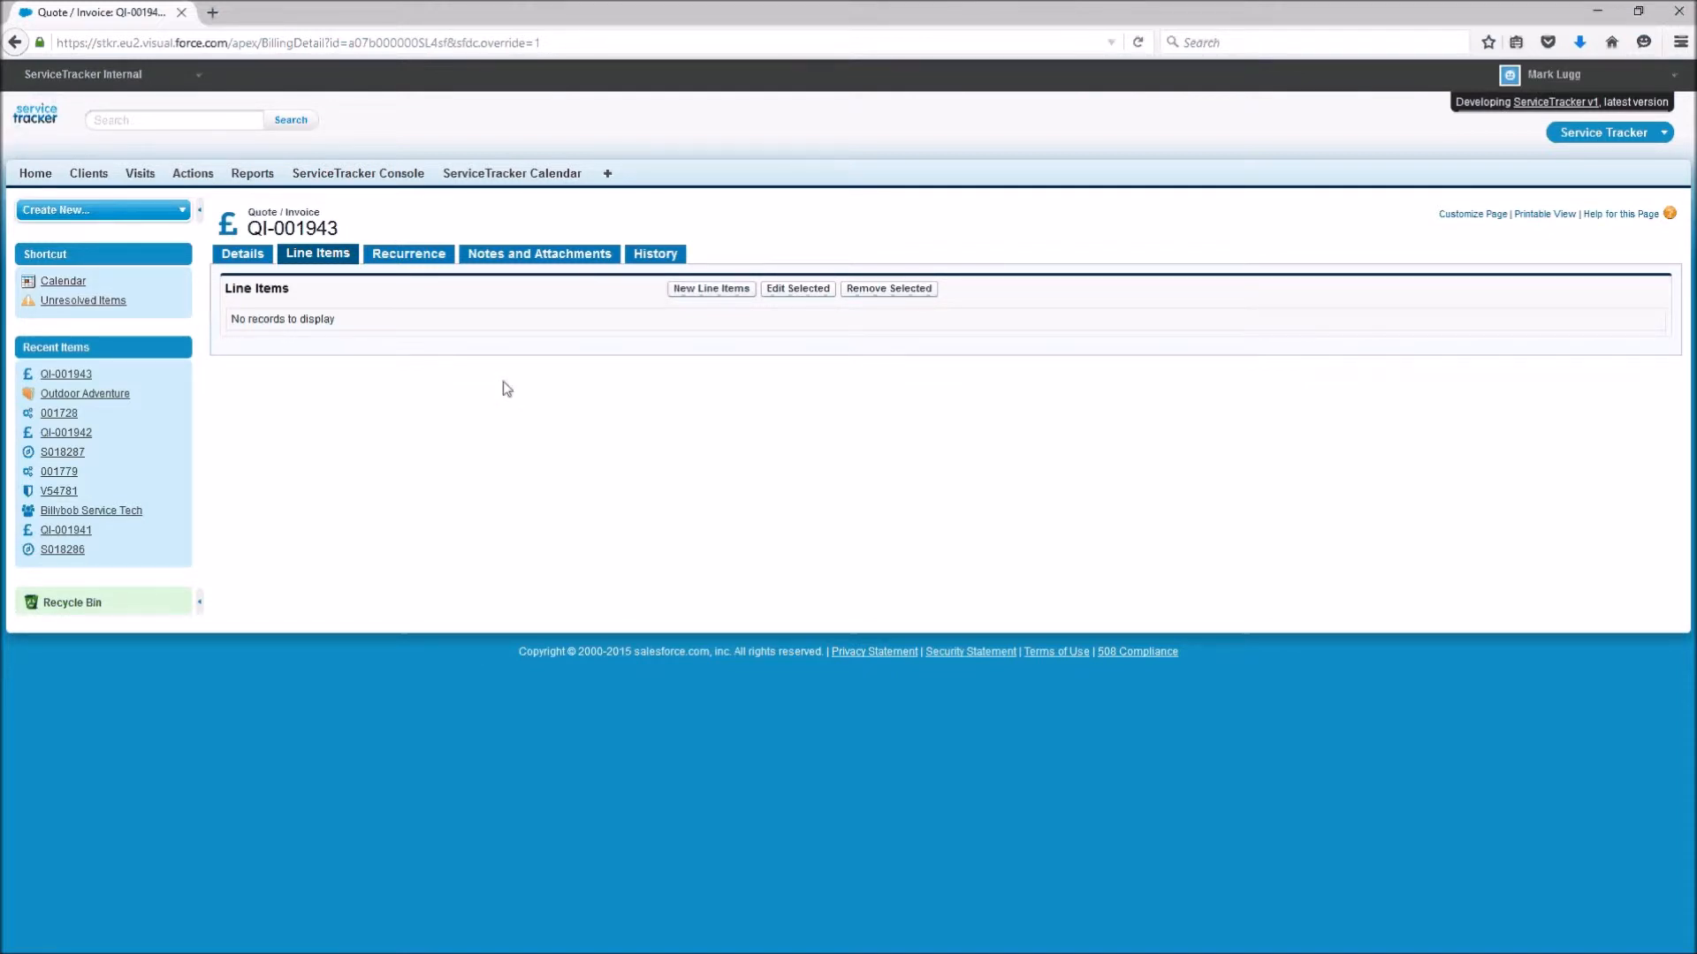
pyautogui.click(705, 297)
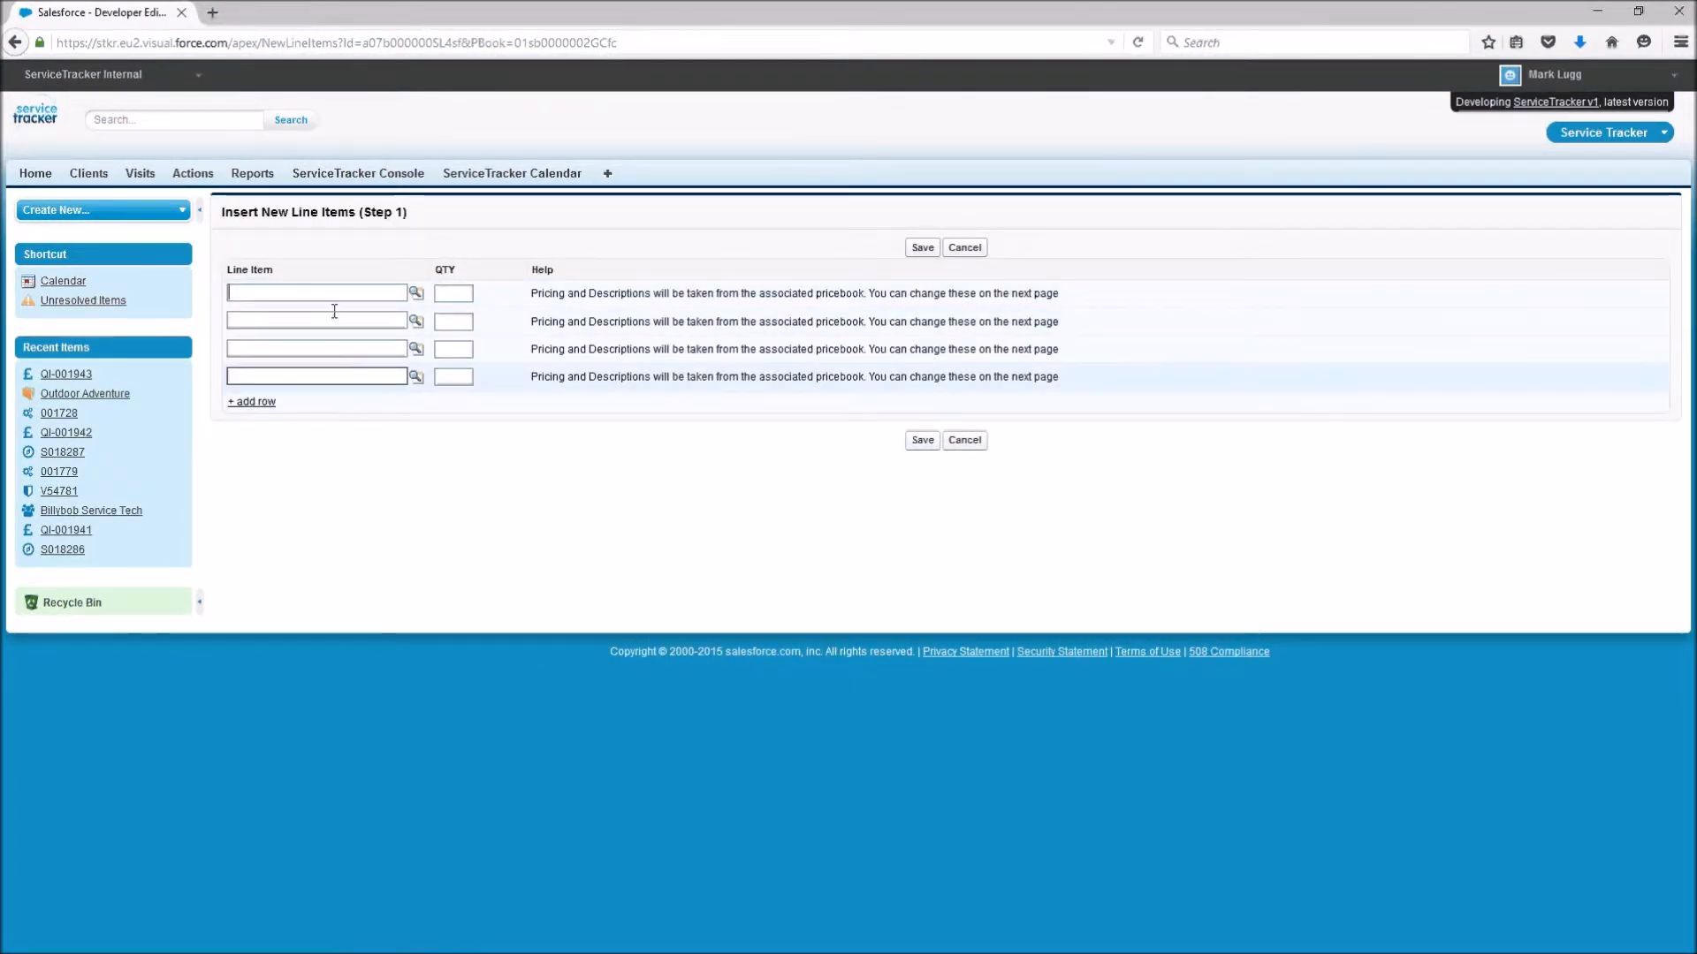
pyautogui.click(419, 300)
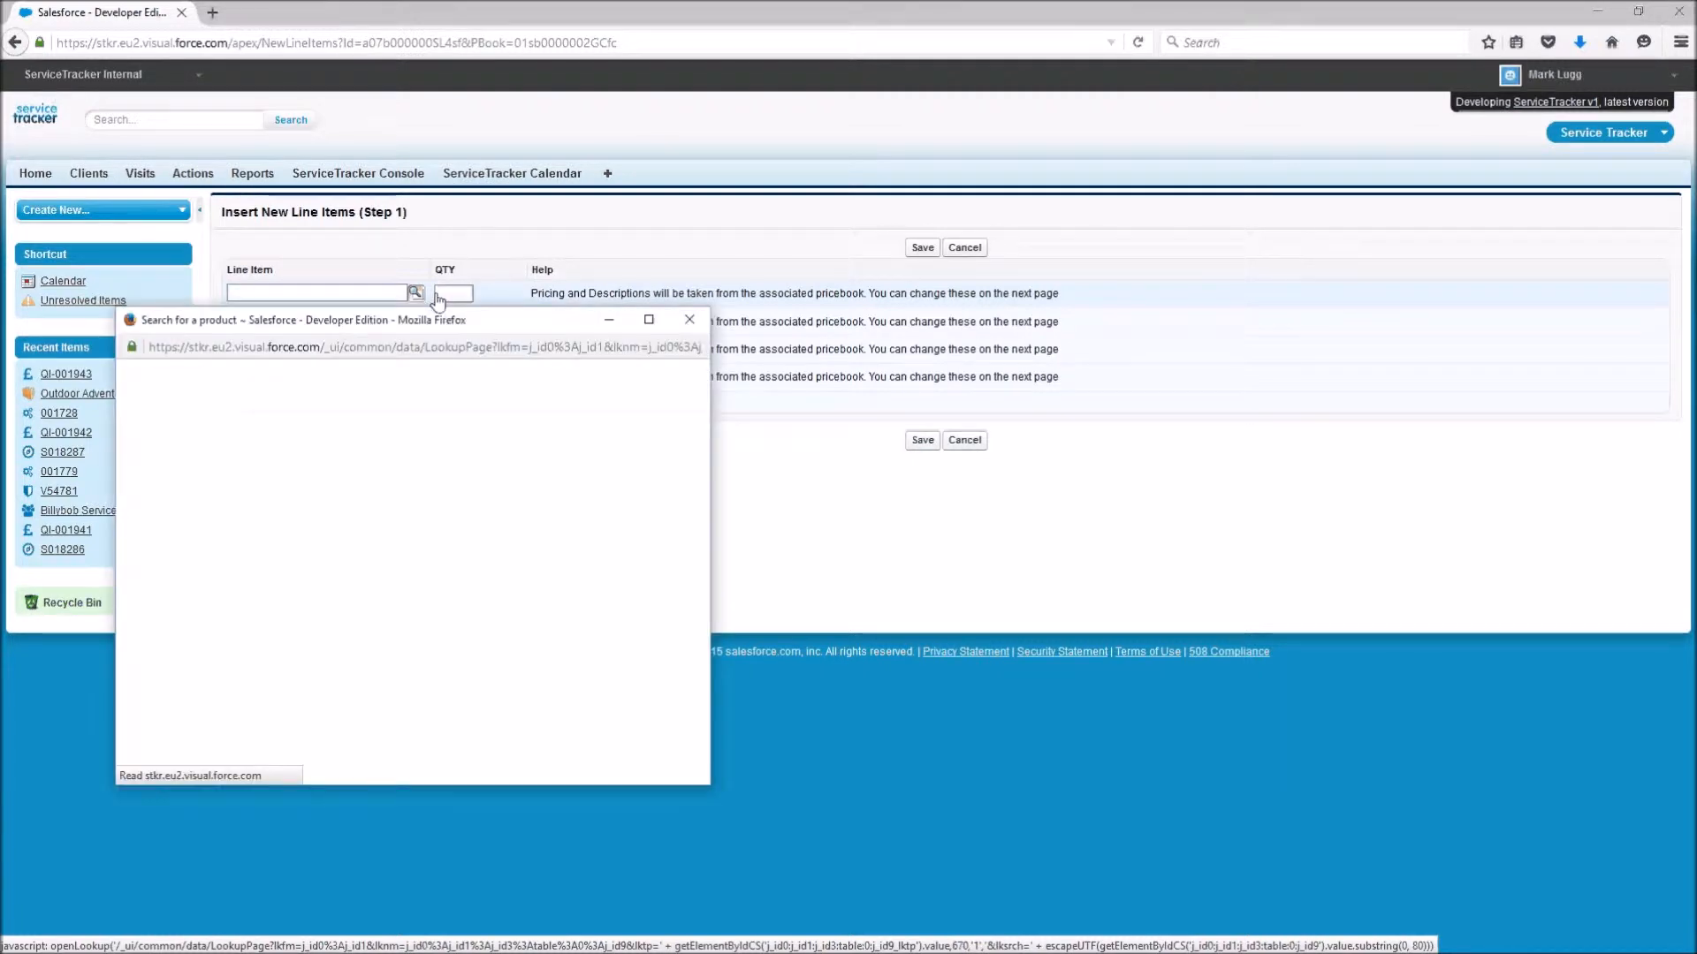
pyautogui.scroll(-4, 315, 566)
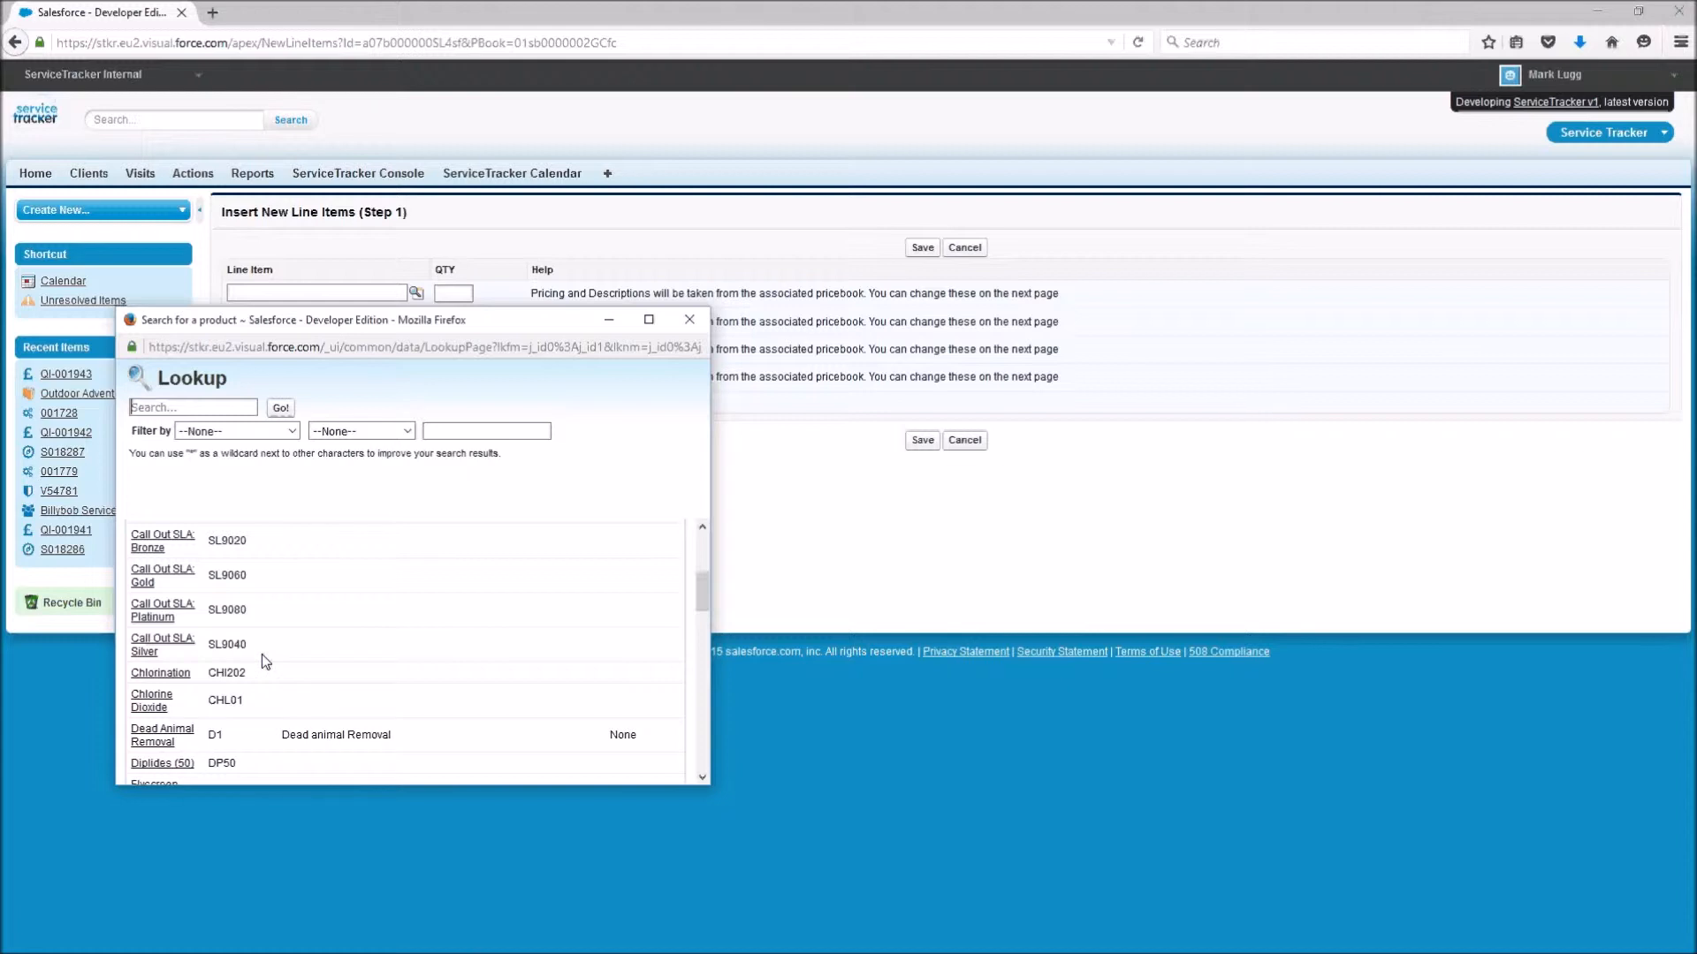
pyautogui.click(163, 736)
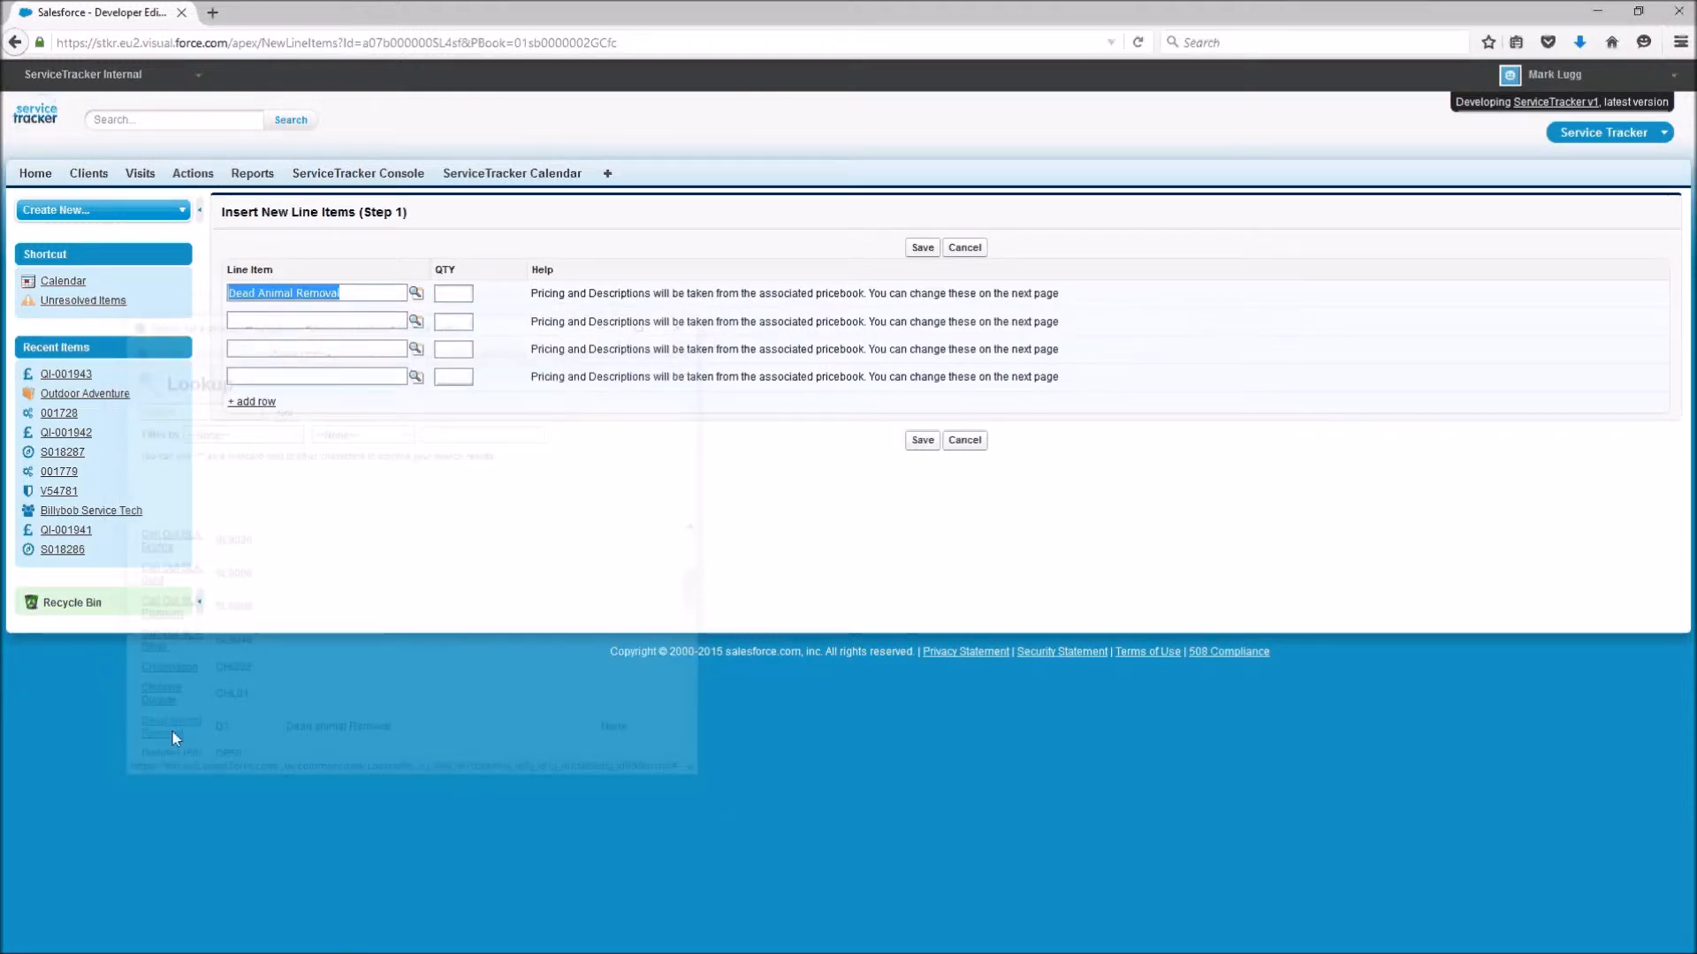
pyautogui.click(454, 295)
pyautogui.write('1')
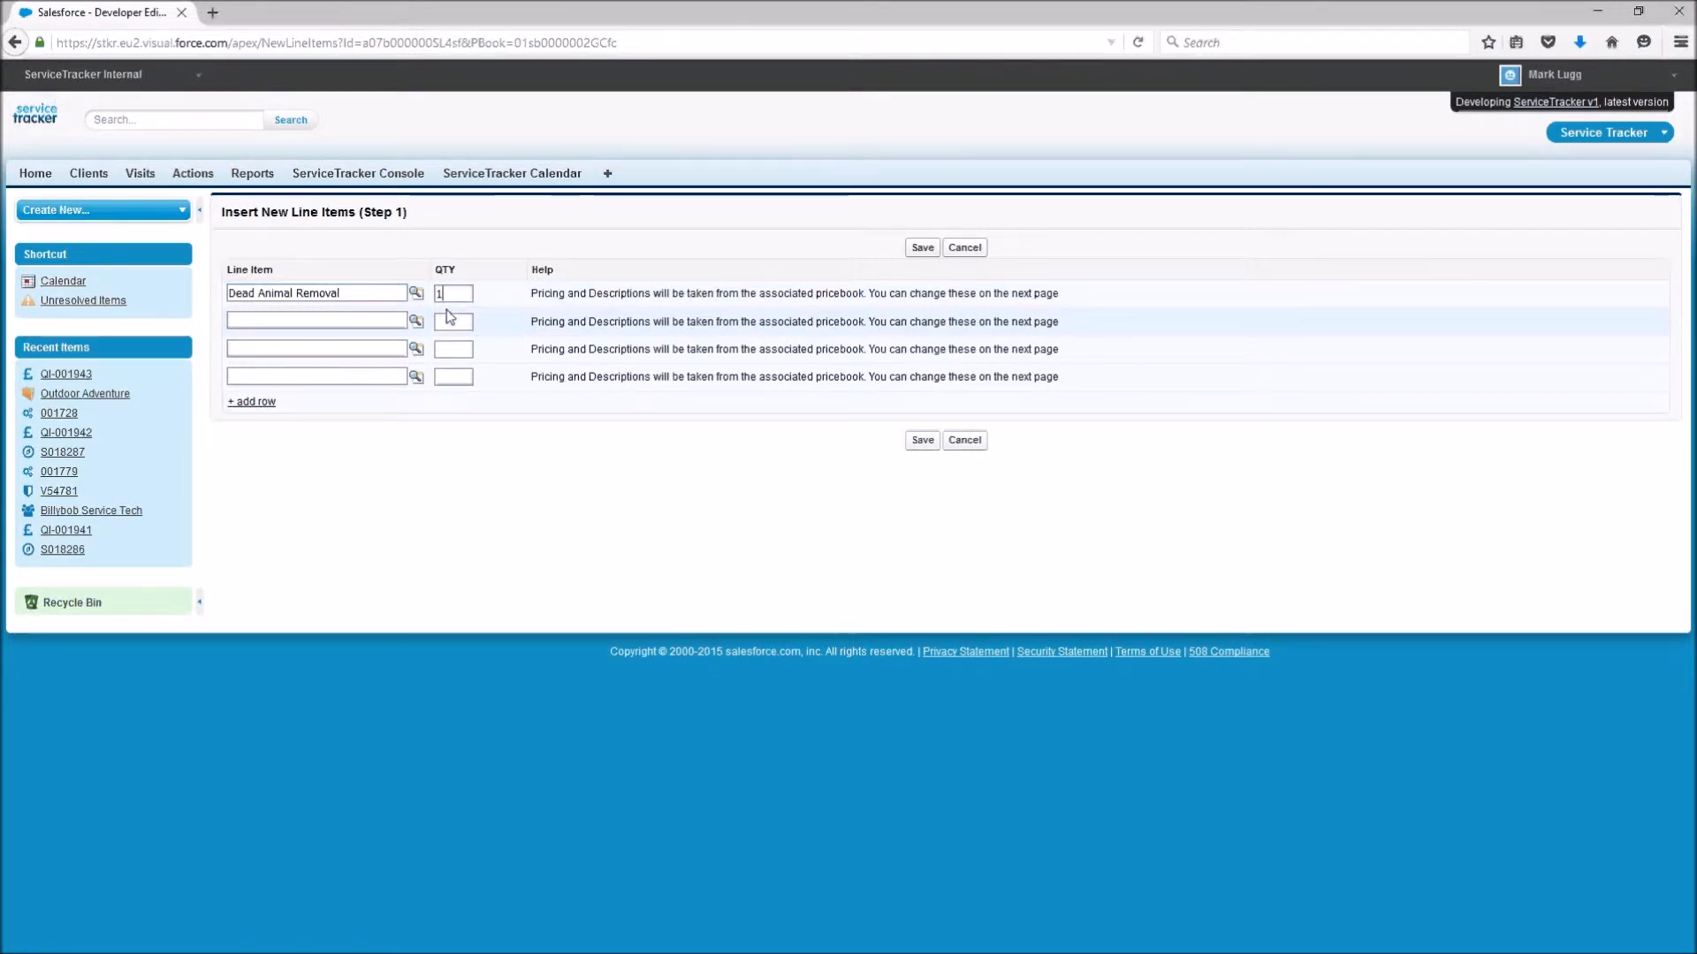
pyautogui.click(415, 321)
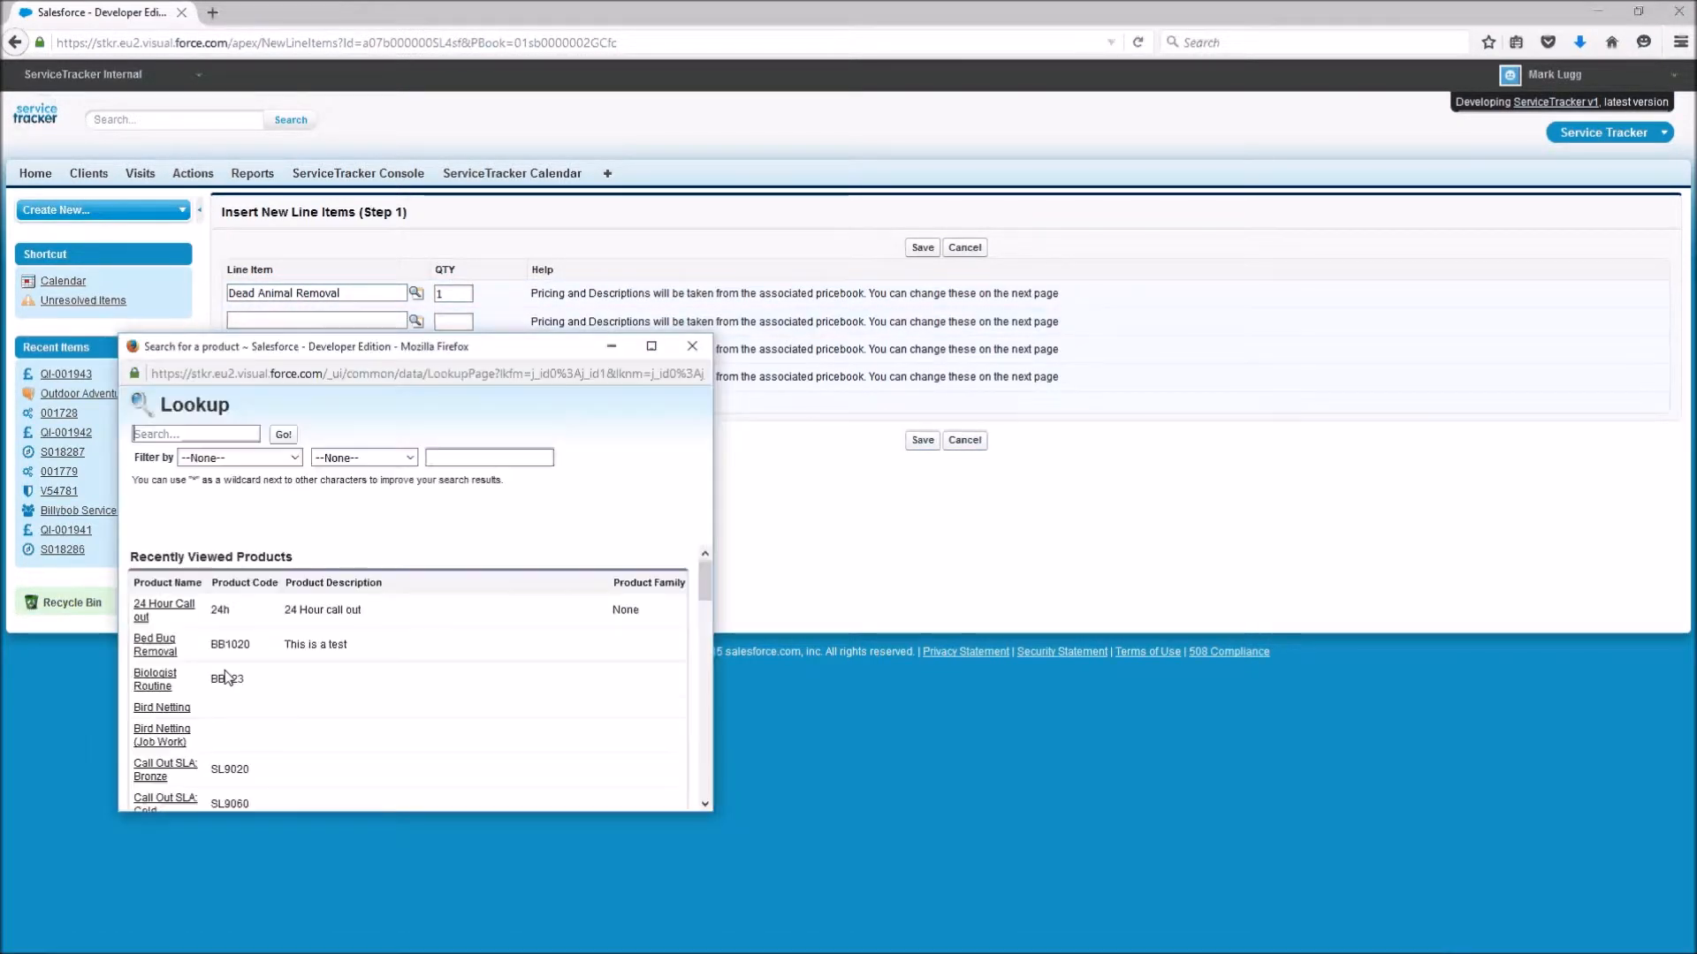
pyautogui.click(157, 651)
pyautogui.click(292, 321)
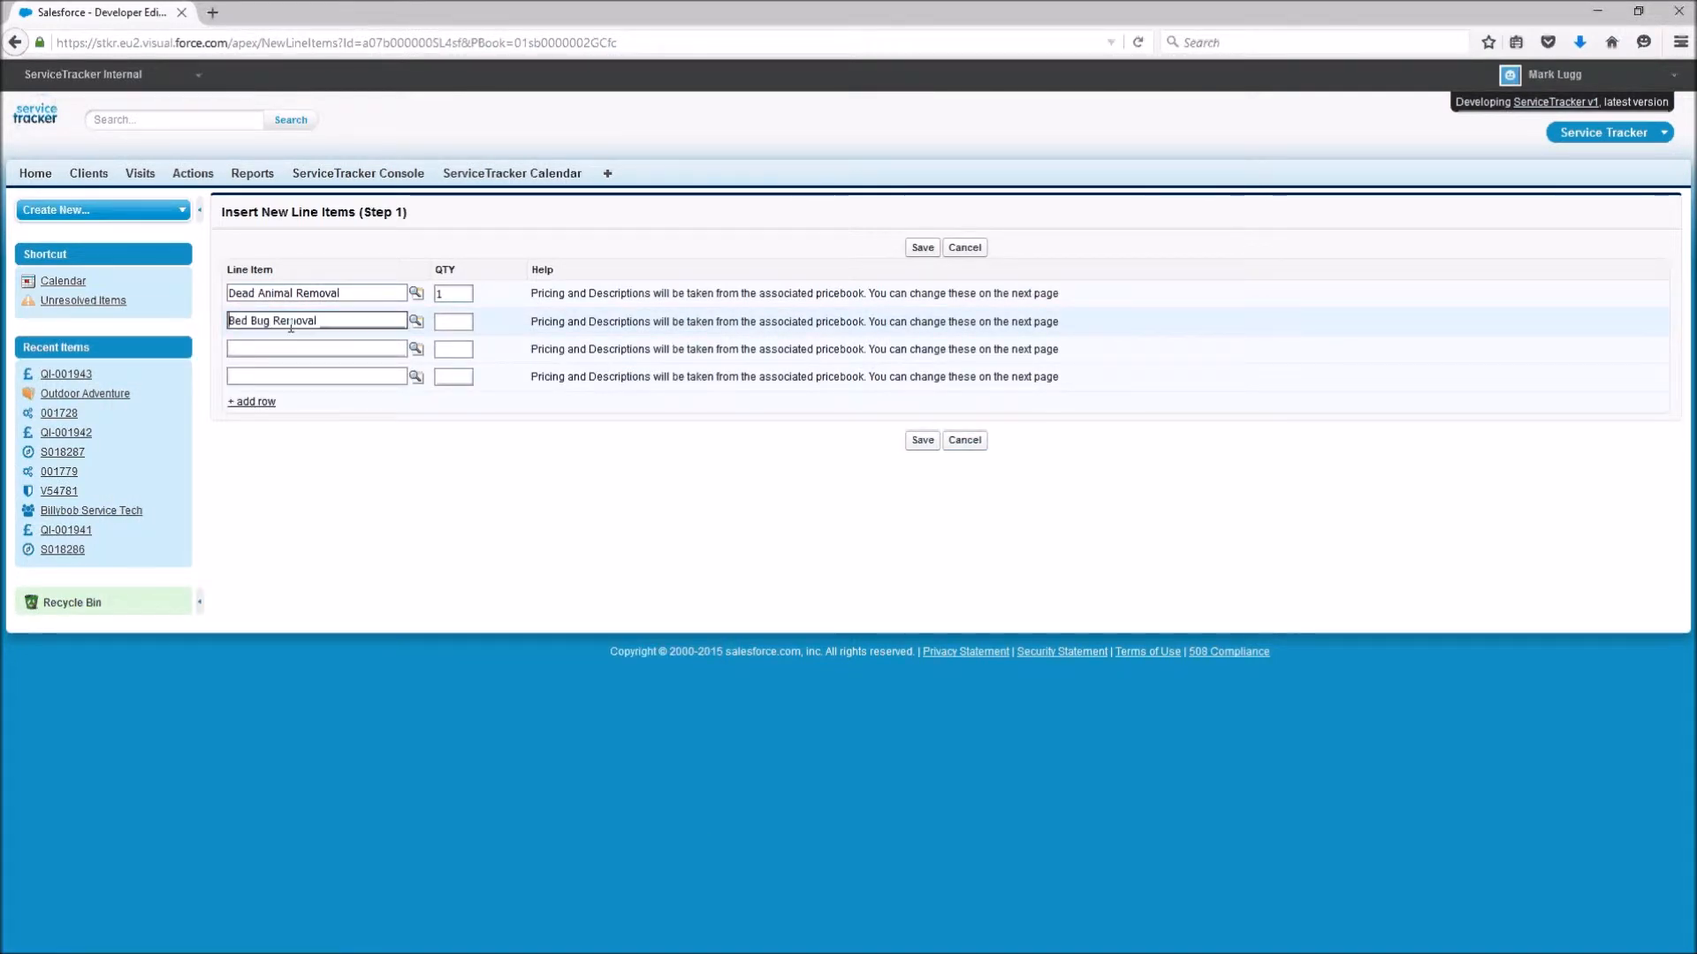
pyautogui.press('BackSpace')
pyautogui.press('BackSpace')
pyautogui.press('BackSpace')
pyautogui.press('BackSpace')
pyautogui.press('BackSpace')
pyautogui.press('BackSpace')
pyautogui.press('BackSpace')
pyautogui.press('BackSpace')
pyautogui.press('BackSpace')
pyautogui.press('BackSpace')
pyautogui.press('BackSpace')
pyautogui.press('BackSpace')
pyautogui.press('BackSpace')
pyautogui.press('BackSpace')
pyautogui.press('BackSpace')
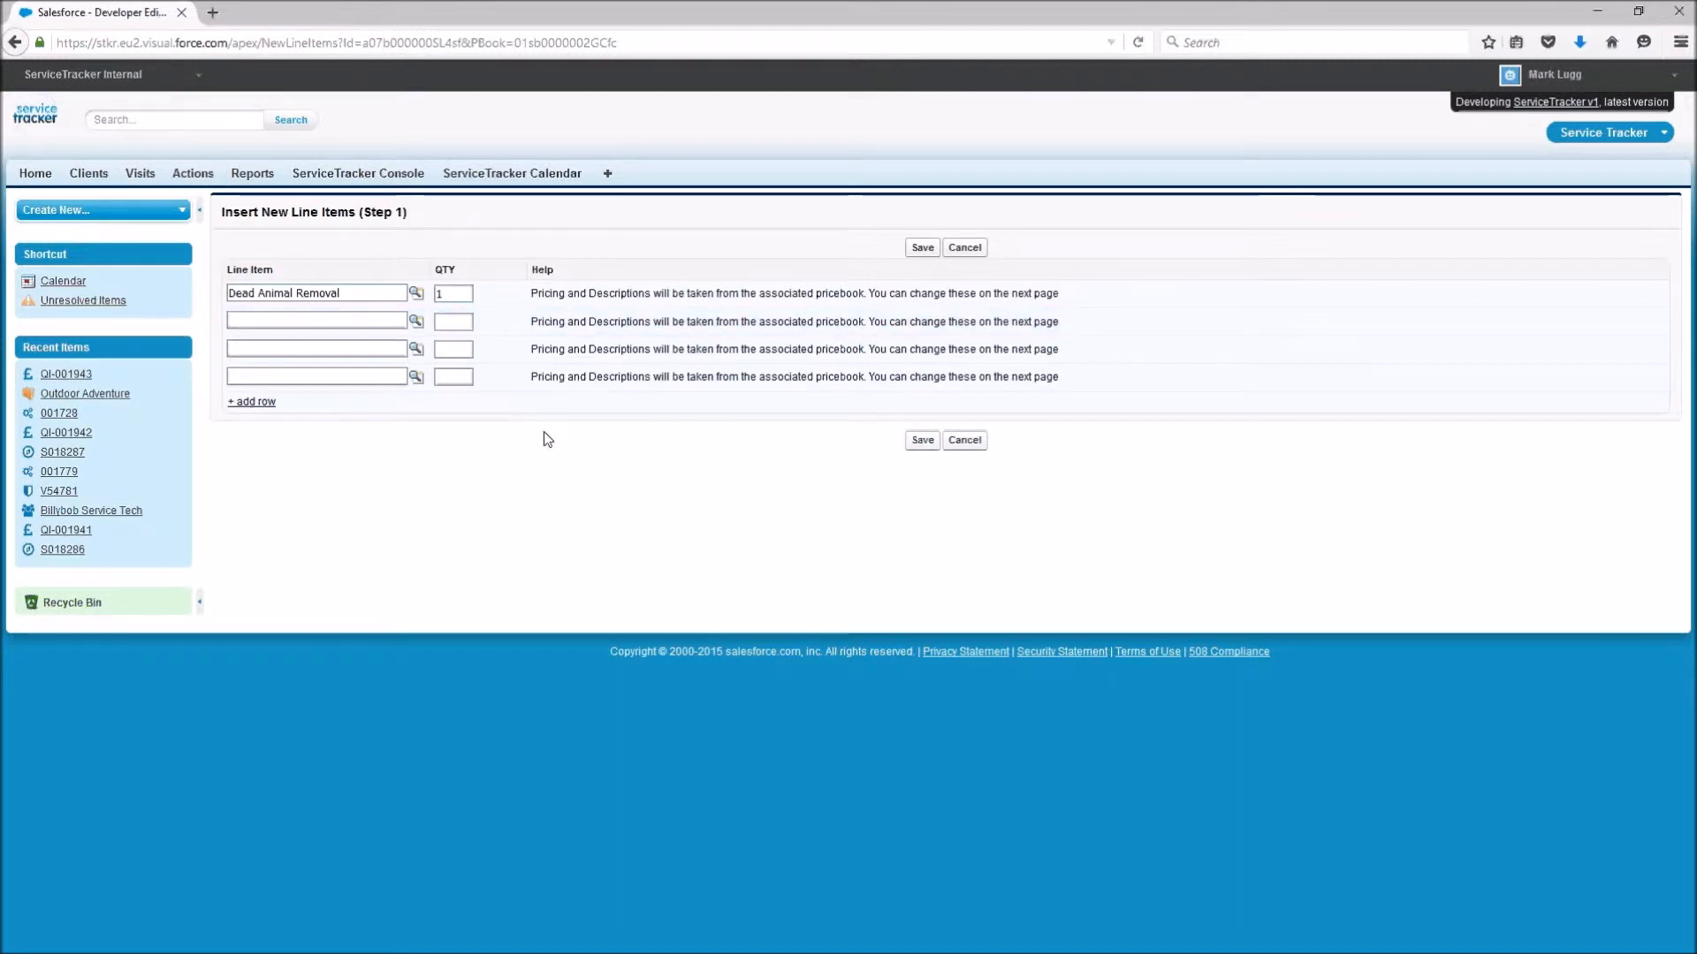
# Save the Dead Animal Removal line item, keeping its pricebook description and sales price and no discount.
pyautogui.click(923, 444)
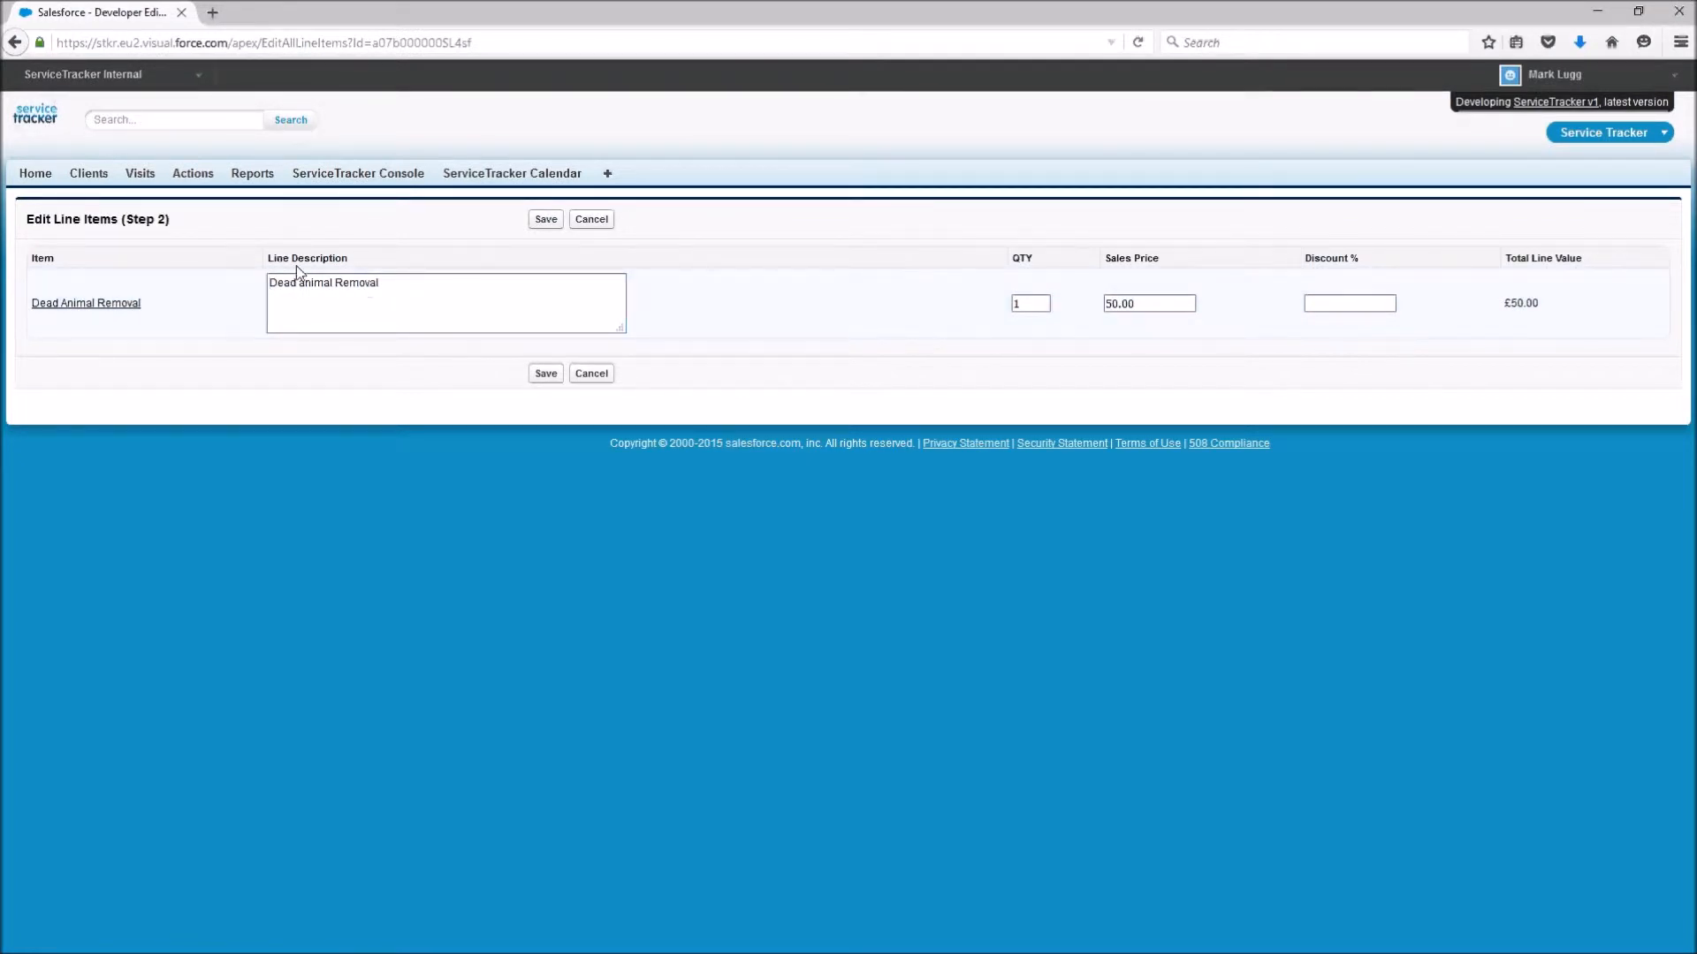
pyautogui.click(375, 291)
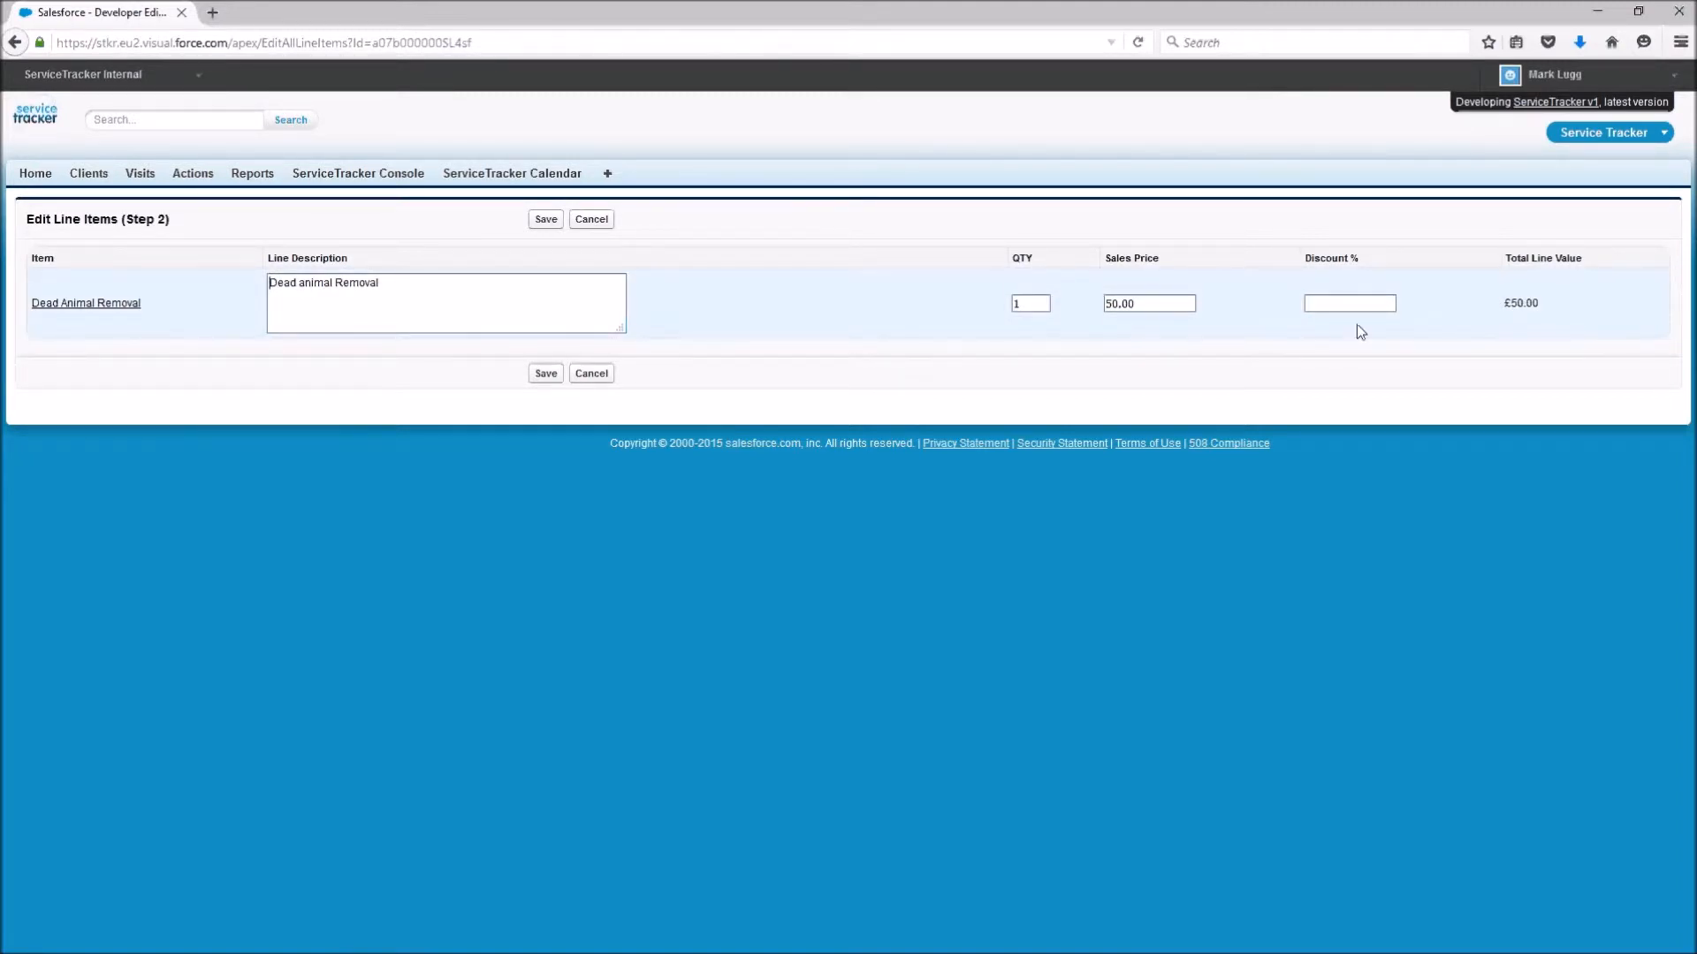
pyautogui.click(546, 373)
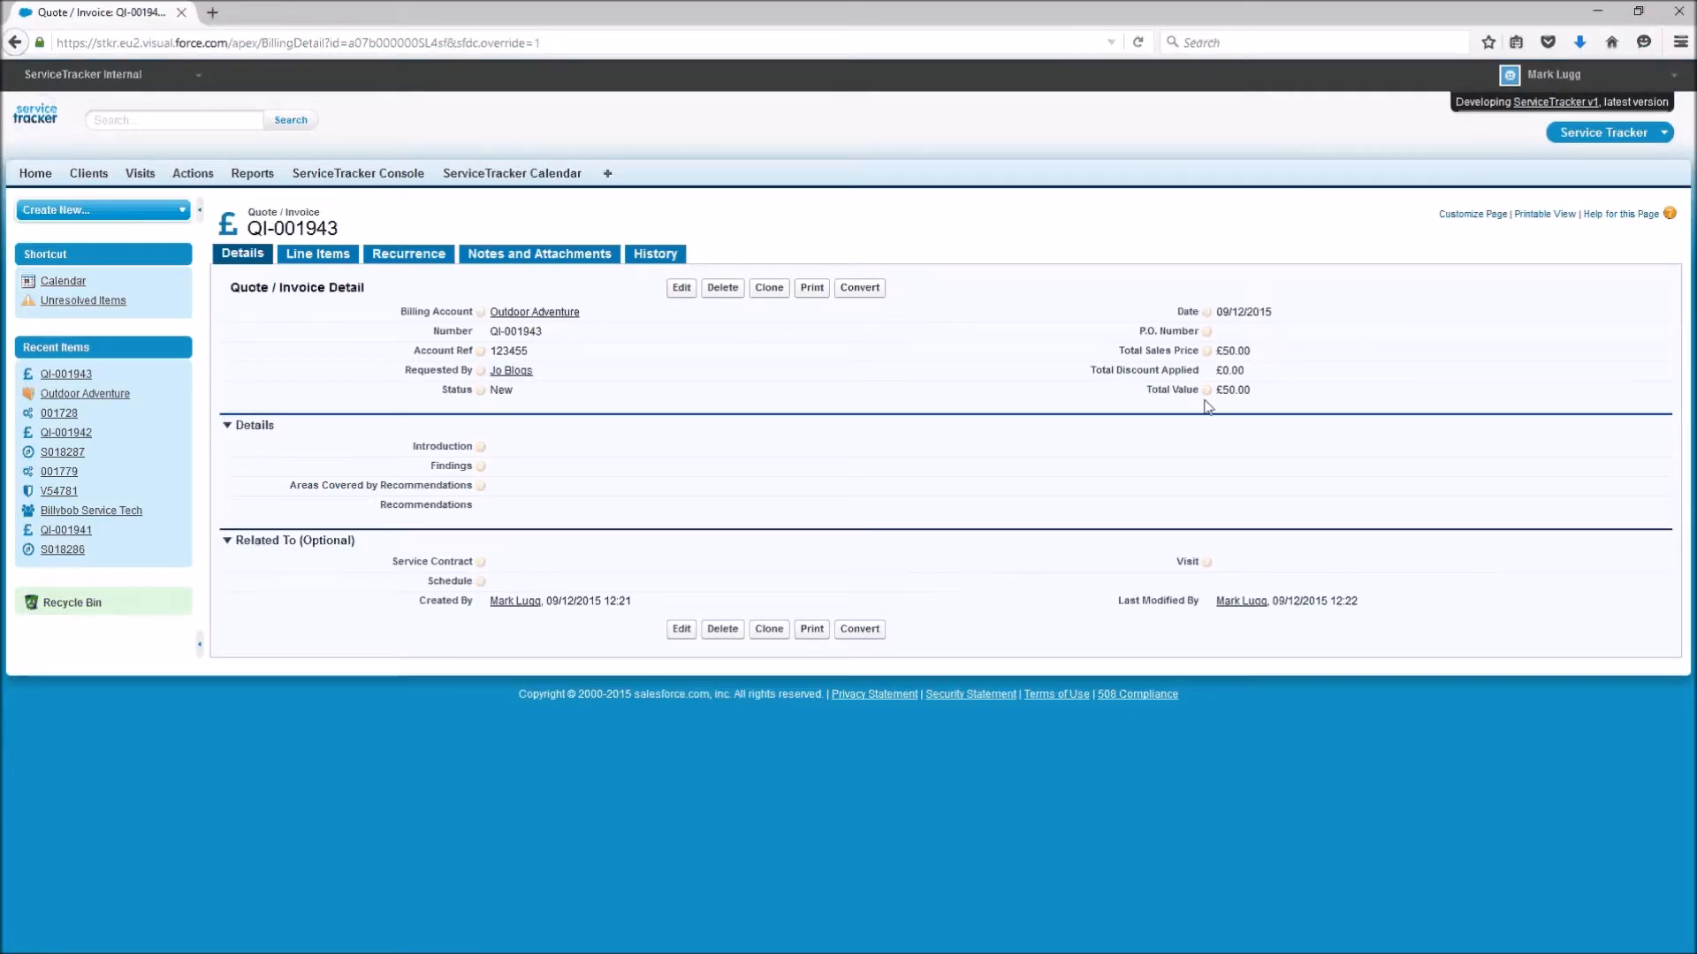
# Review the line item saved on the quote and return to the quote's details.
pyautogui.click(319, 254)
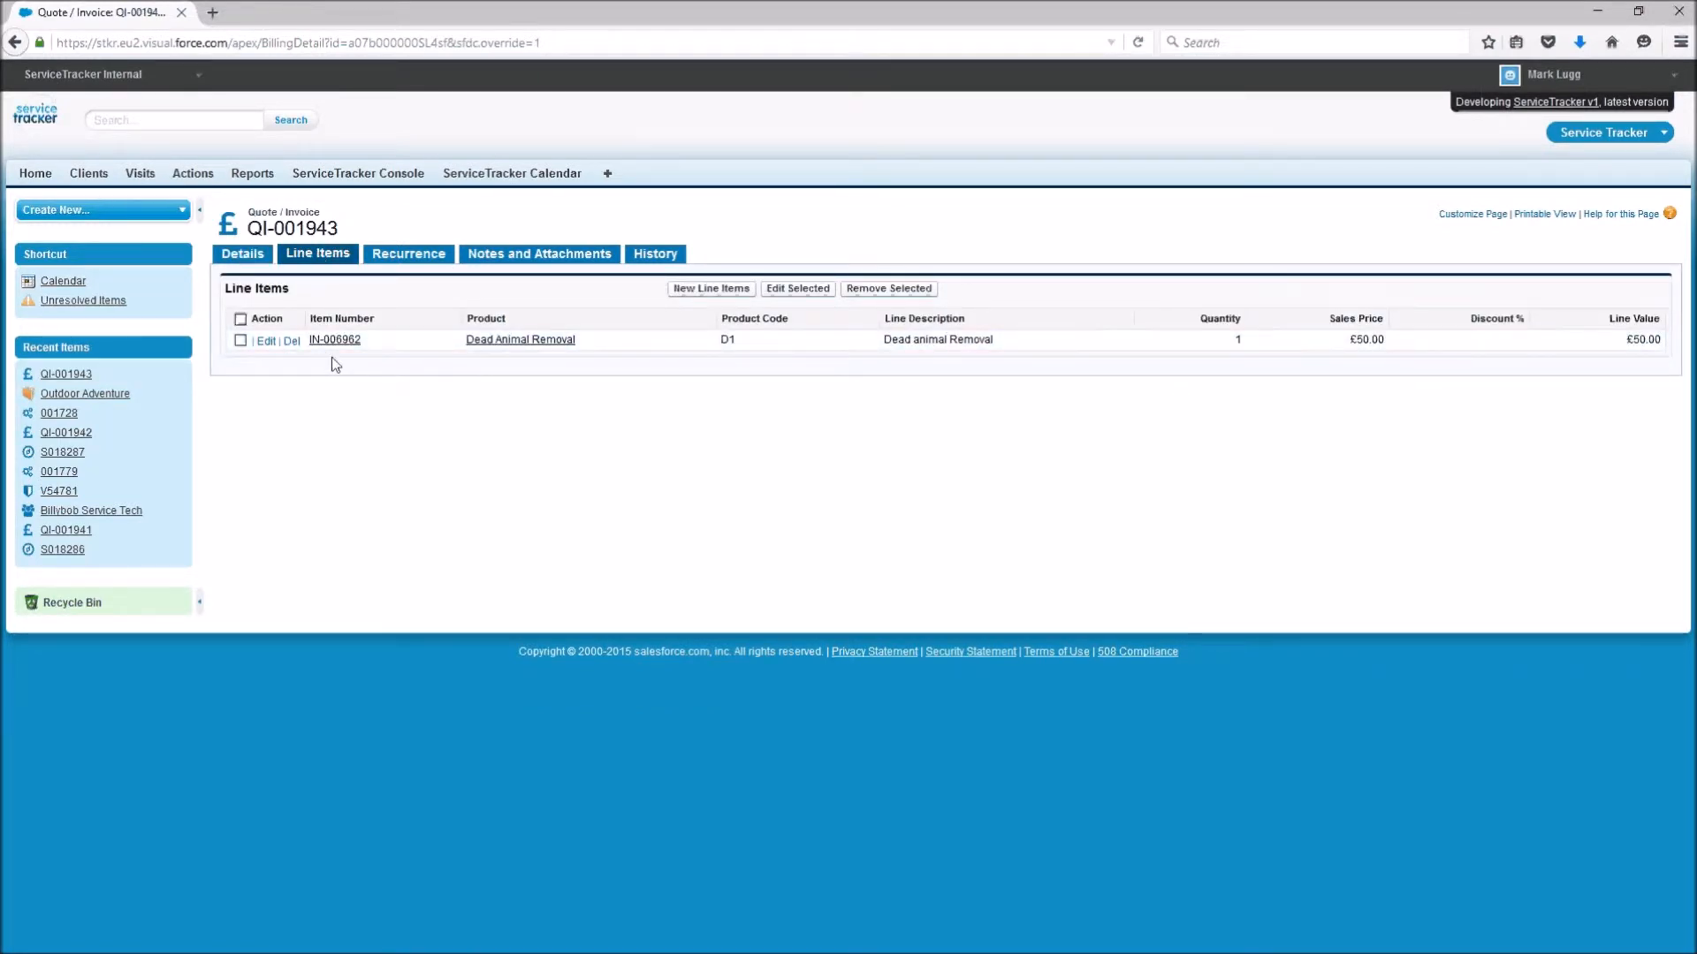
pyautogui.click(241, 341)
pyautogui.click(240, 341)
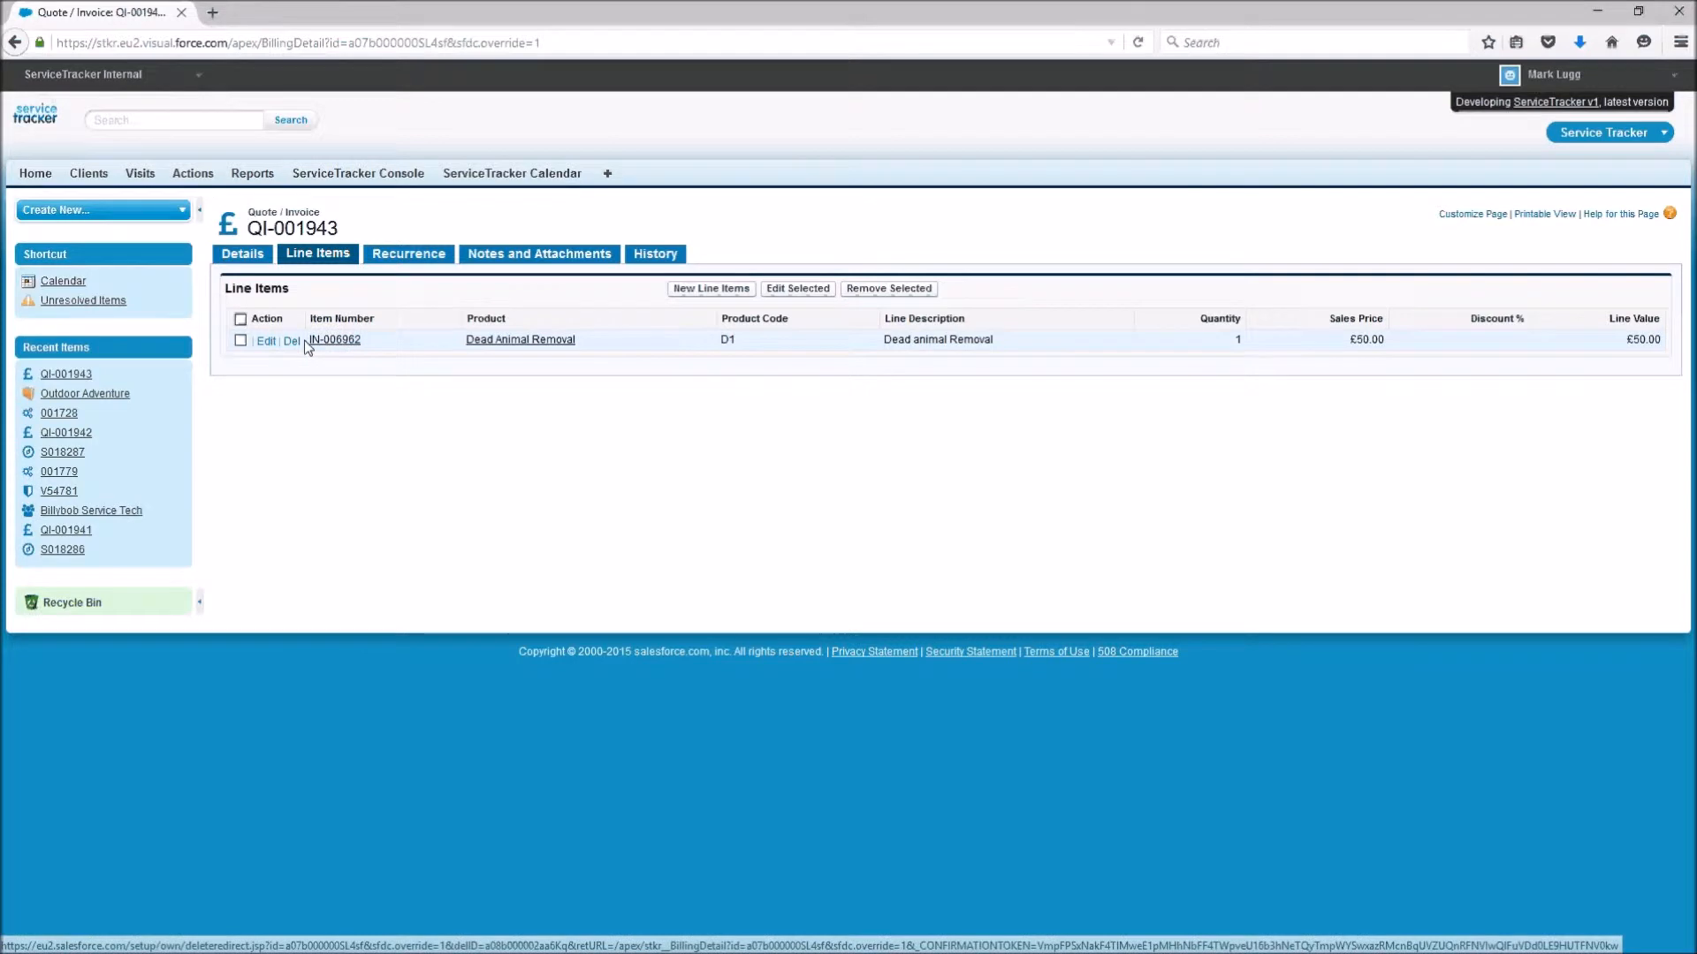
pyautogui.click(242, 253)
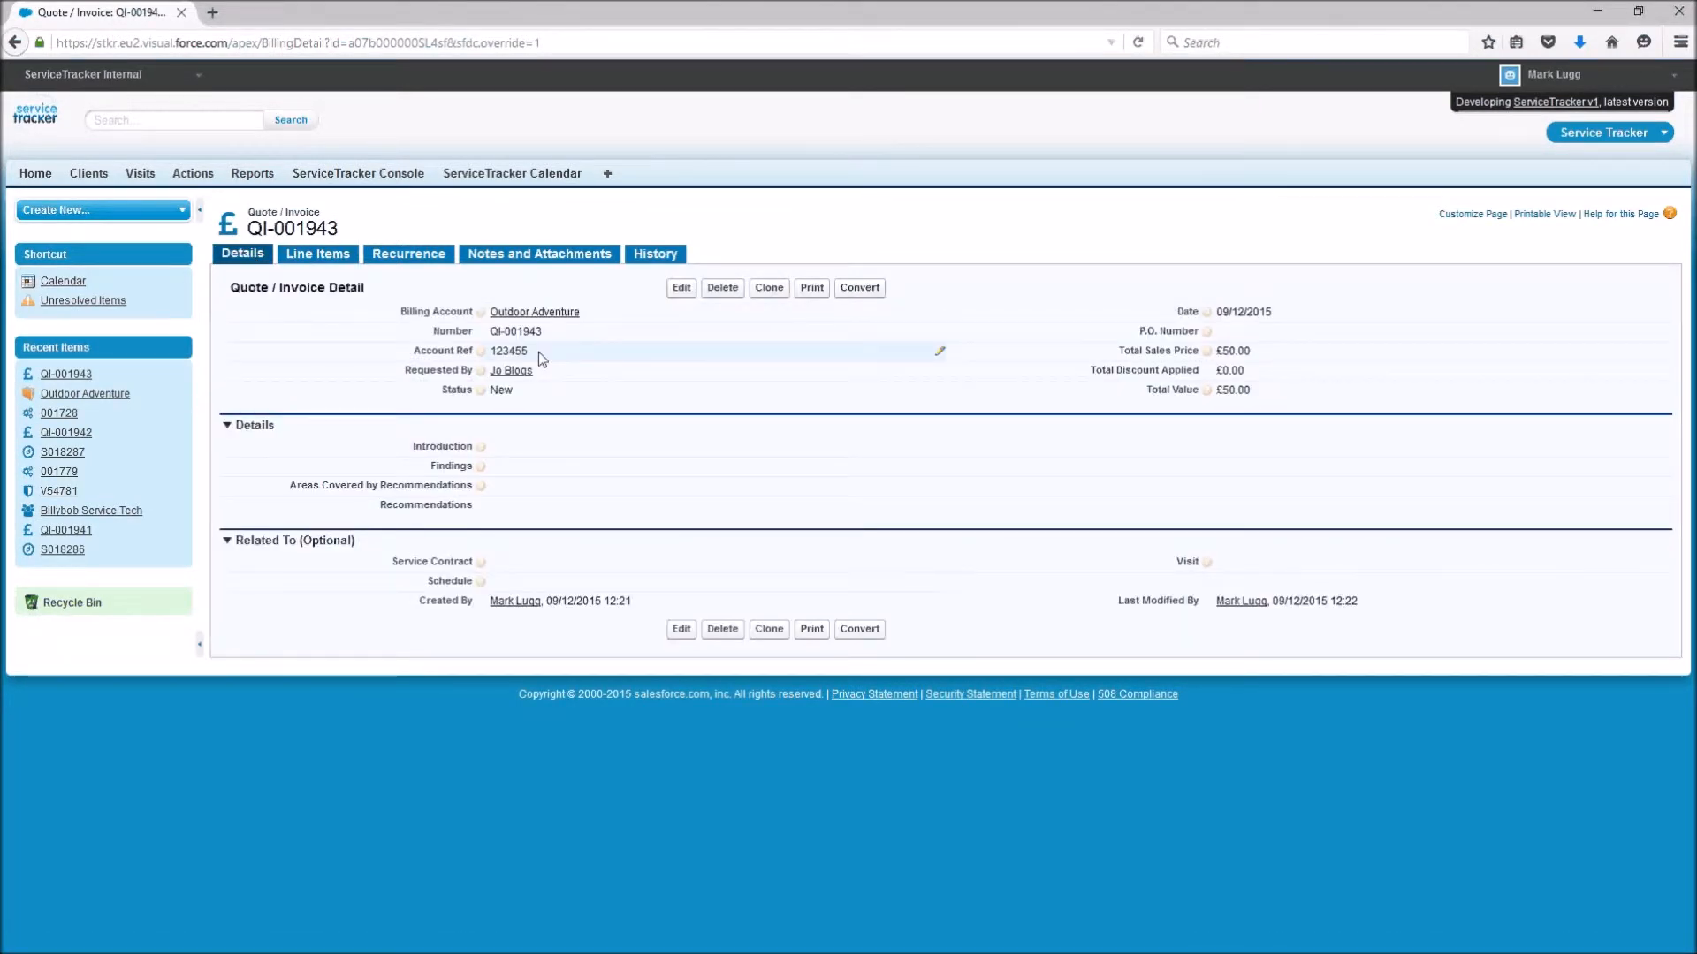
# Generate the quote's printable PDF, open it in the default viewer, and look through the quotation.
pyautogui.click(812, 289)
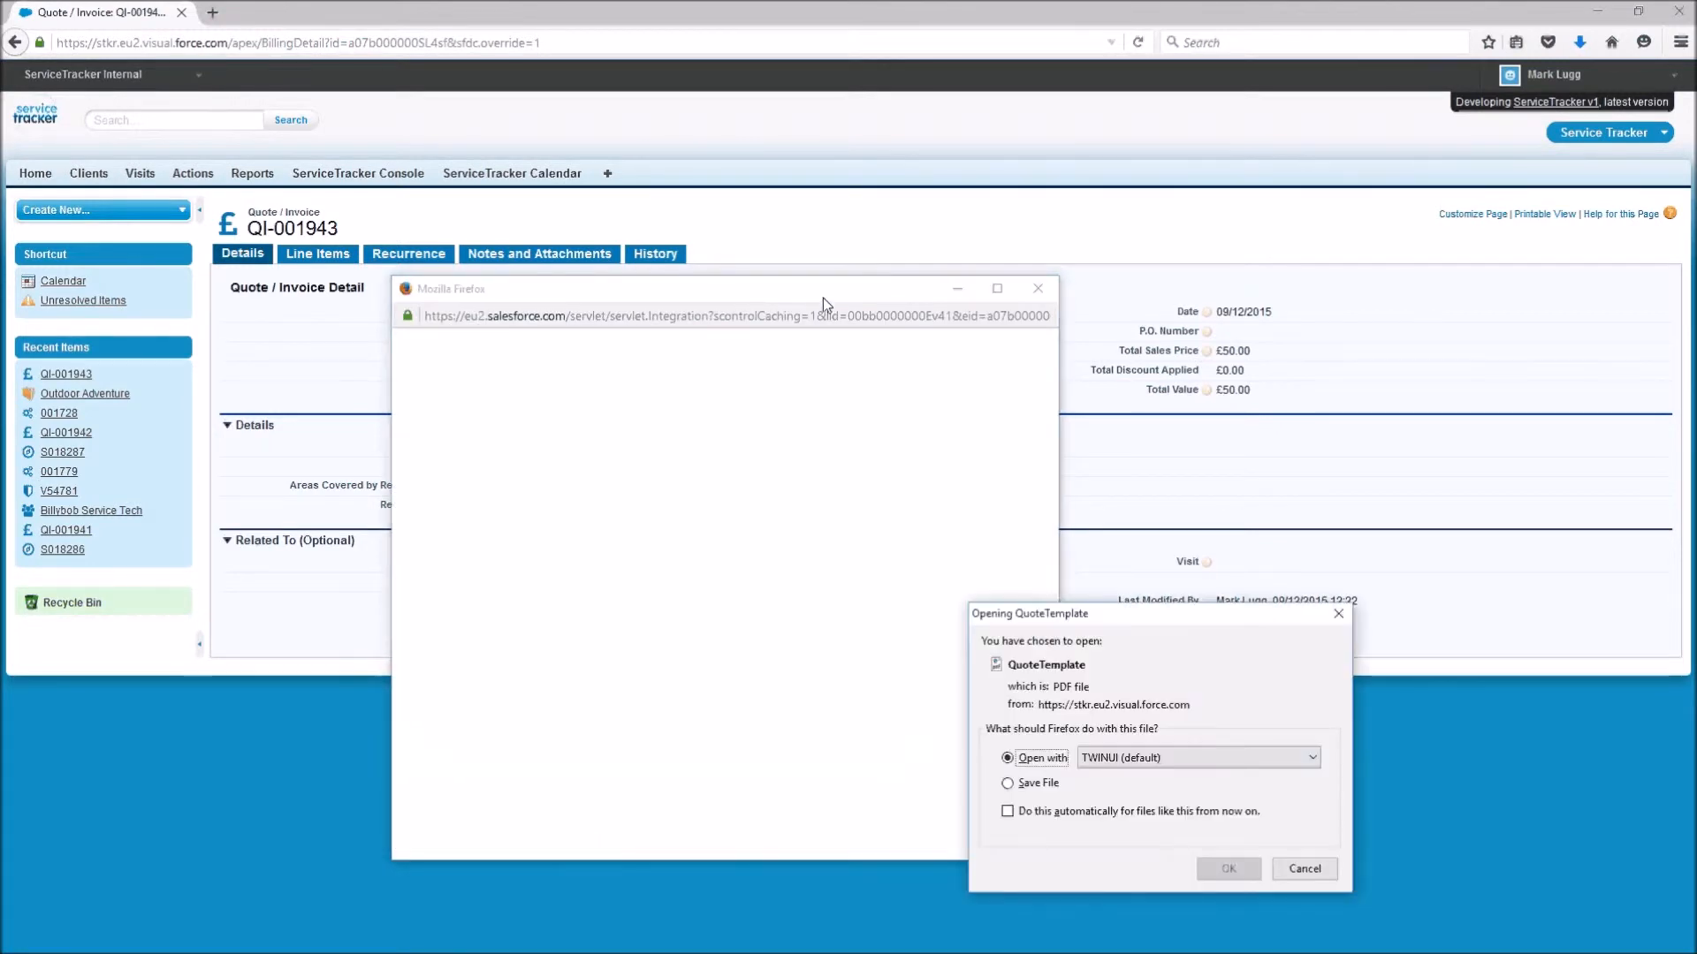
pyautogui.click(1242, 871)
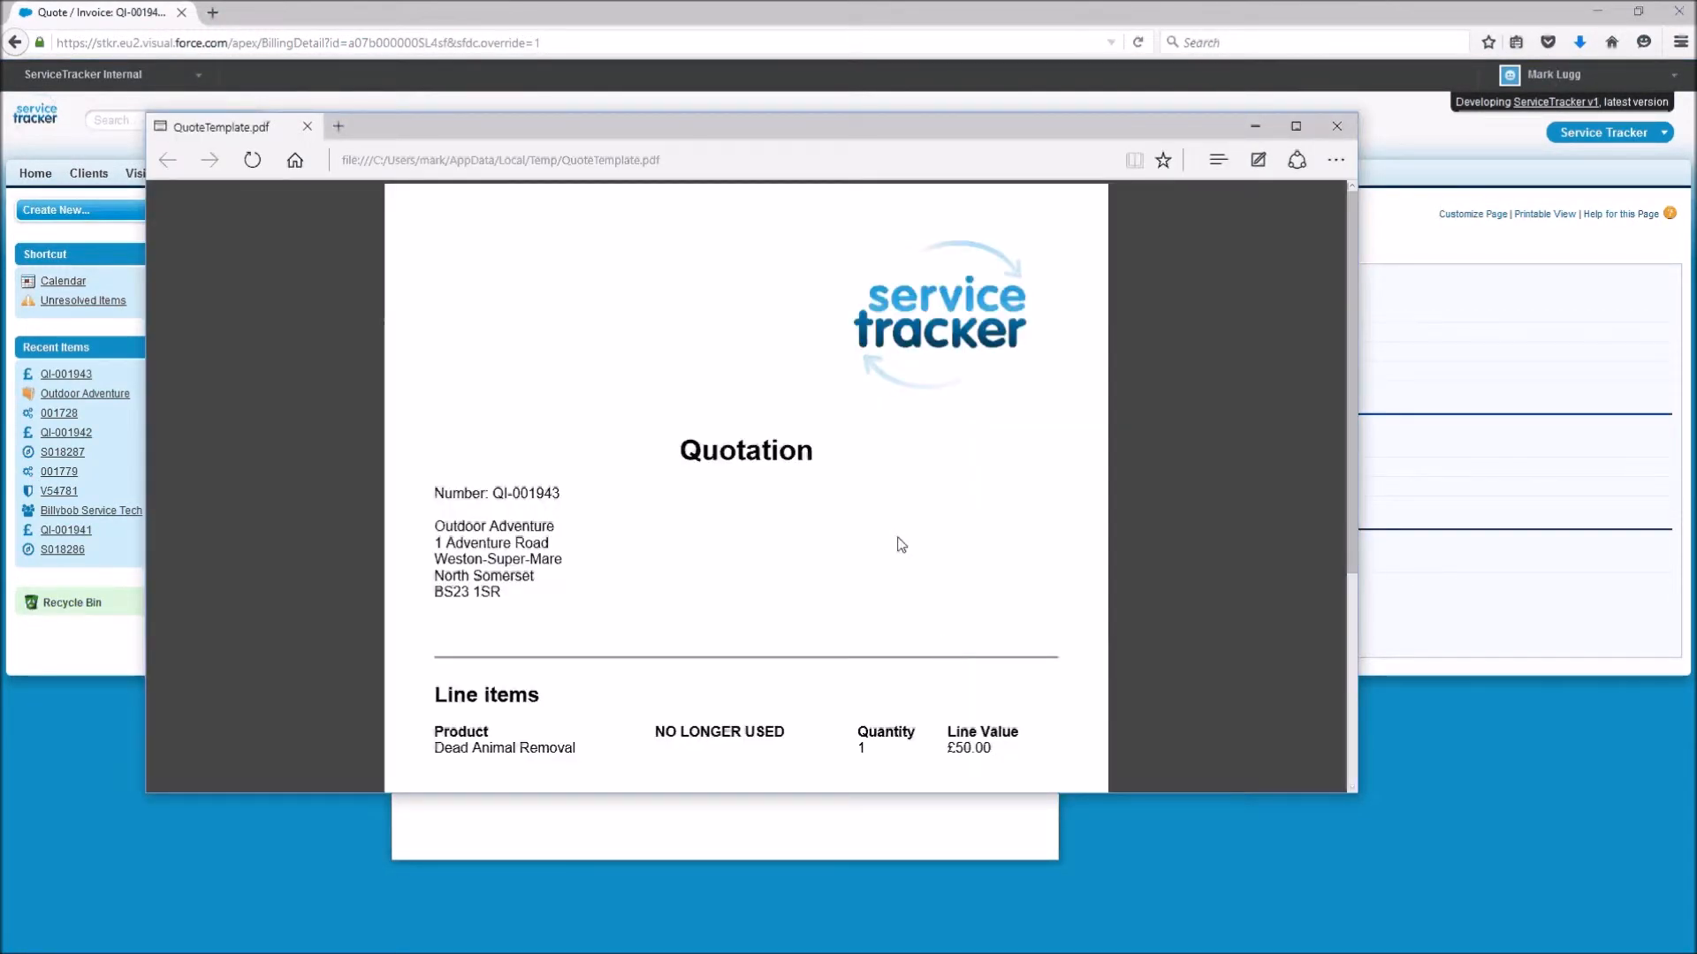
pyautogui.scroll(-2, 921, 539)
pyautogui.scroll(-3, 852, 537)
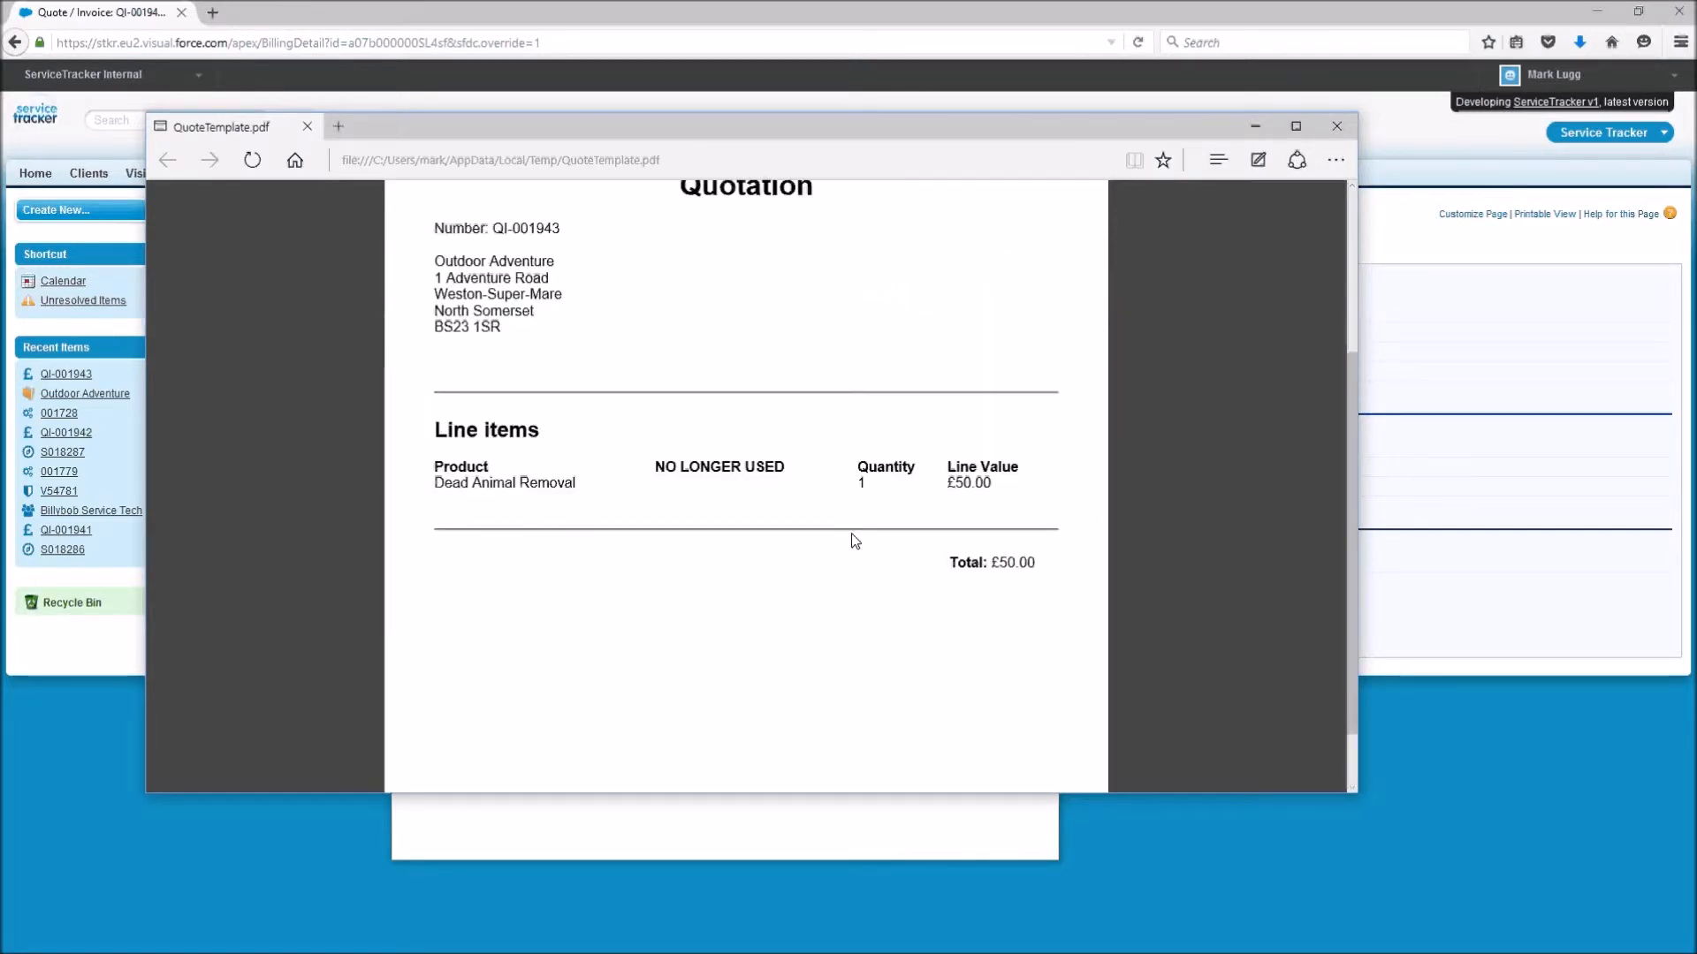
pyautogui.scroll(4, 911, 539)
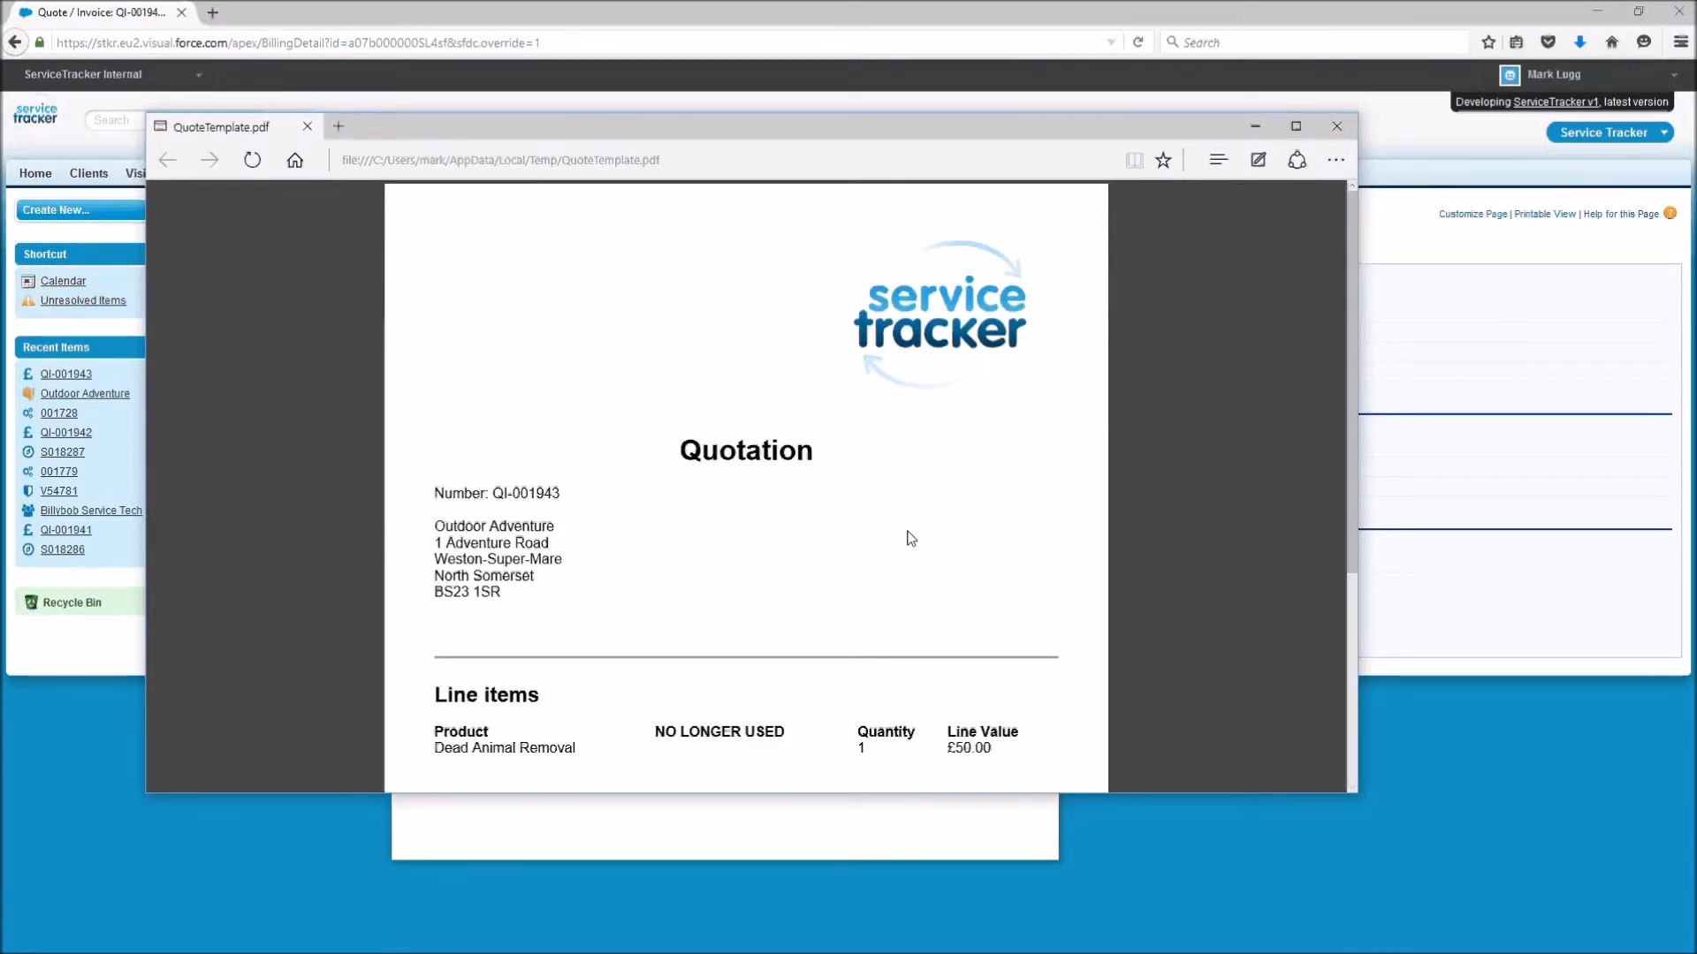
# Close the quotation PDF, review the quote's recurrence, notes and attachments, and history, and return to its details.
pyautogui.click(1336, 126)
pyautogui.click(1038, 288)
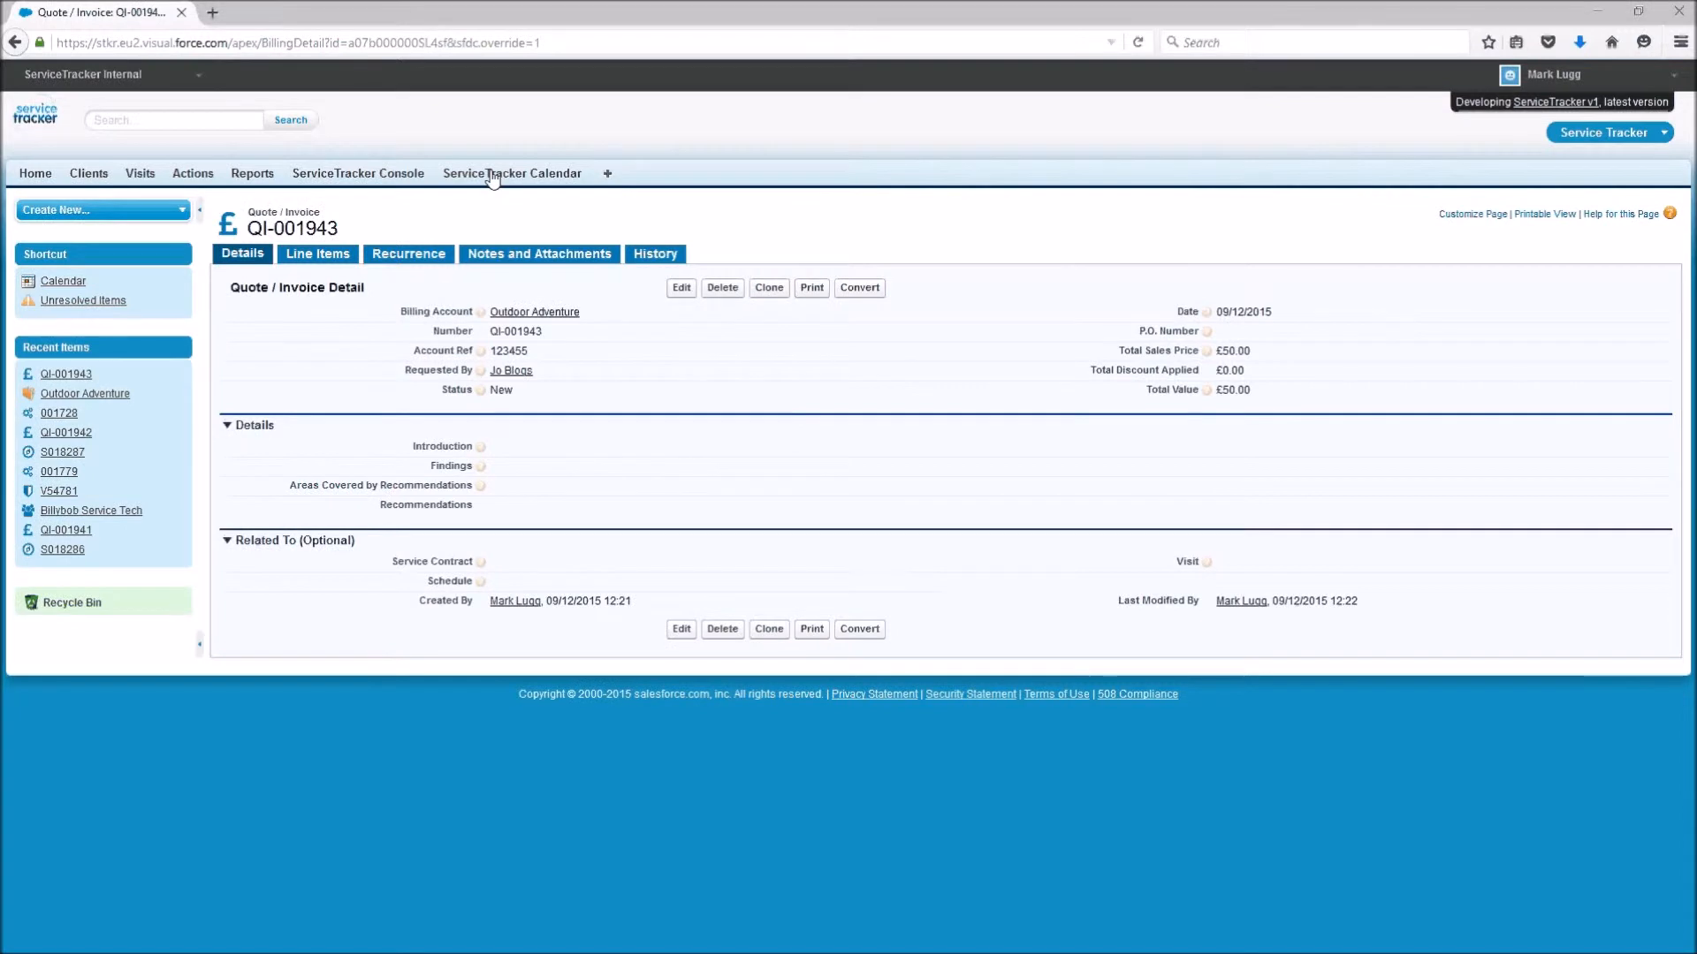
pyautogui.click(407, 256)
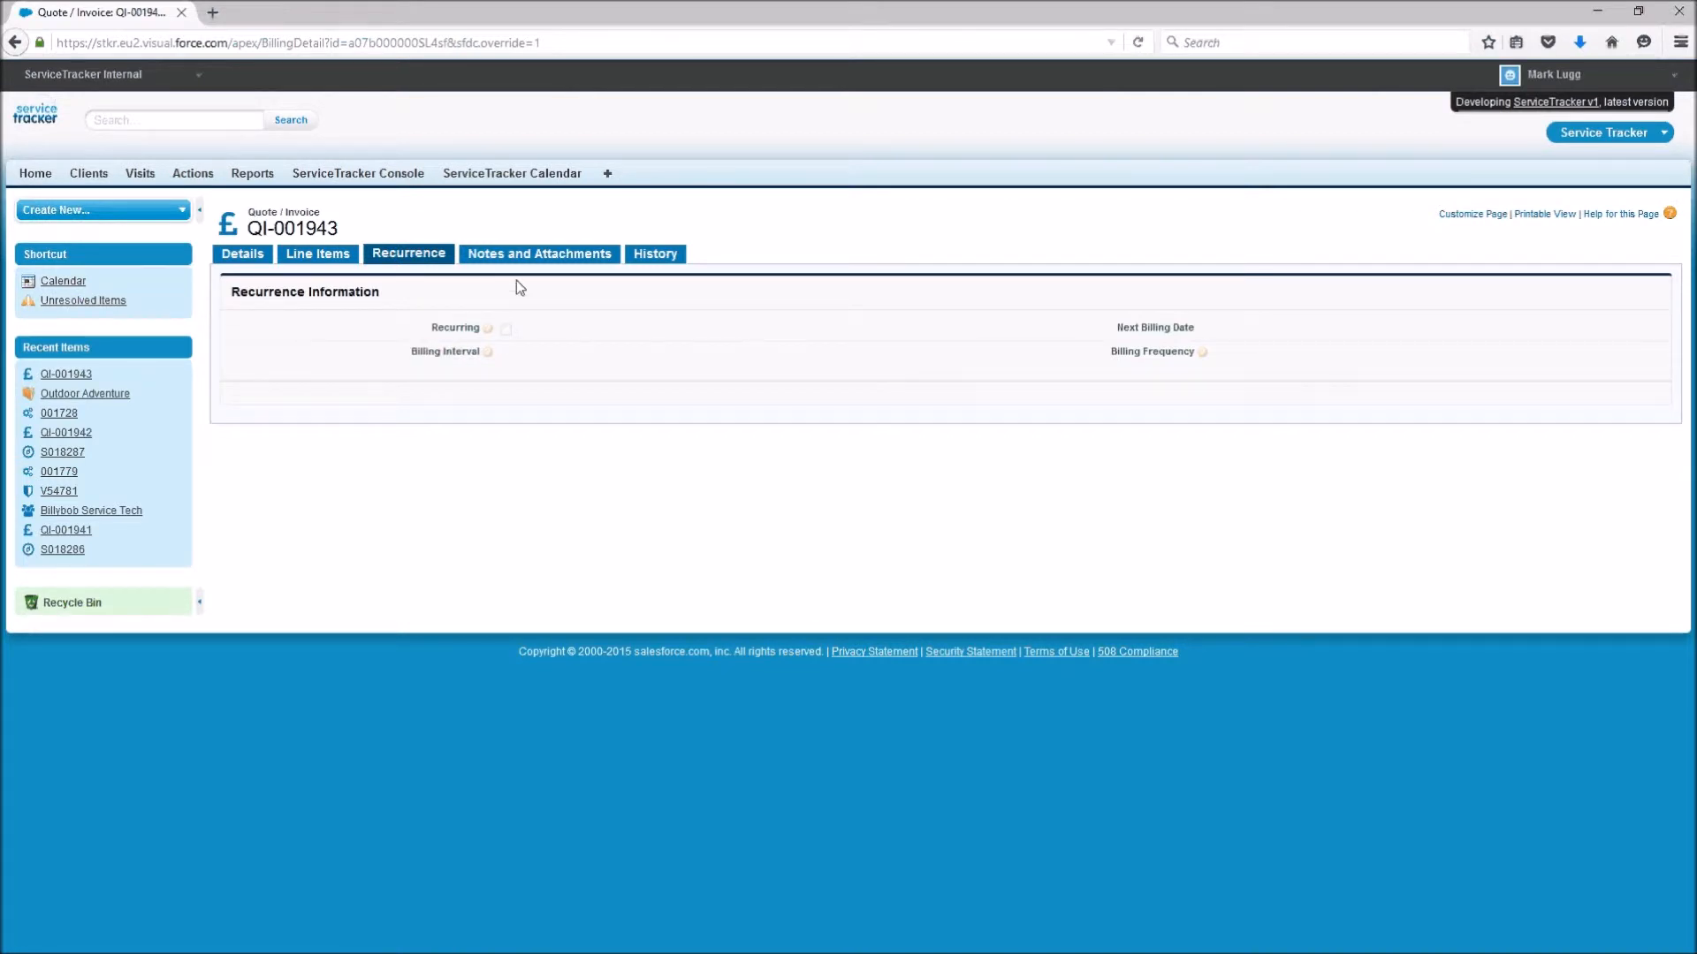
pyautogui.click(527, 256)
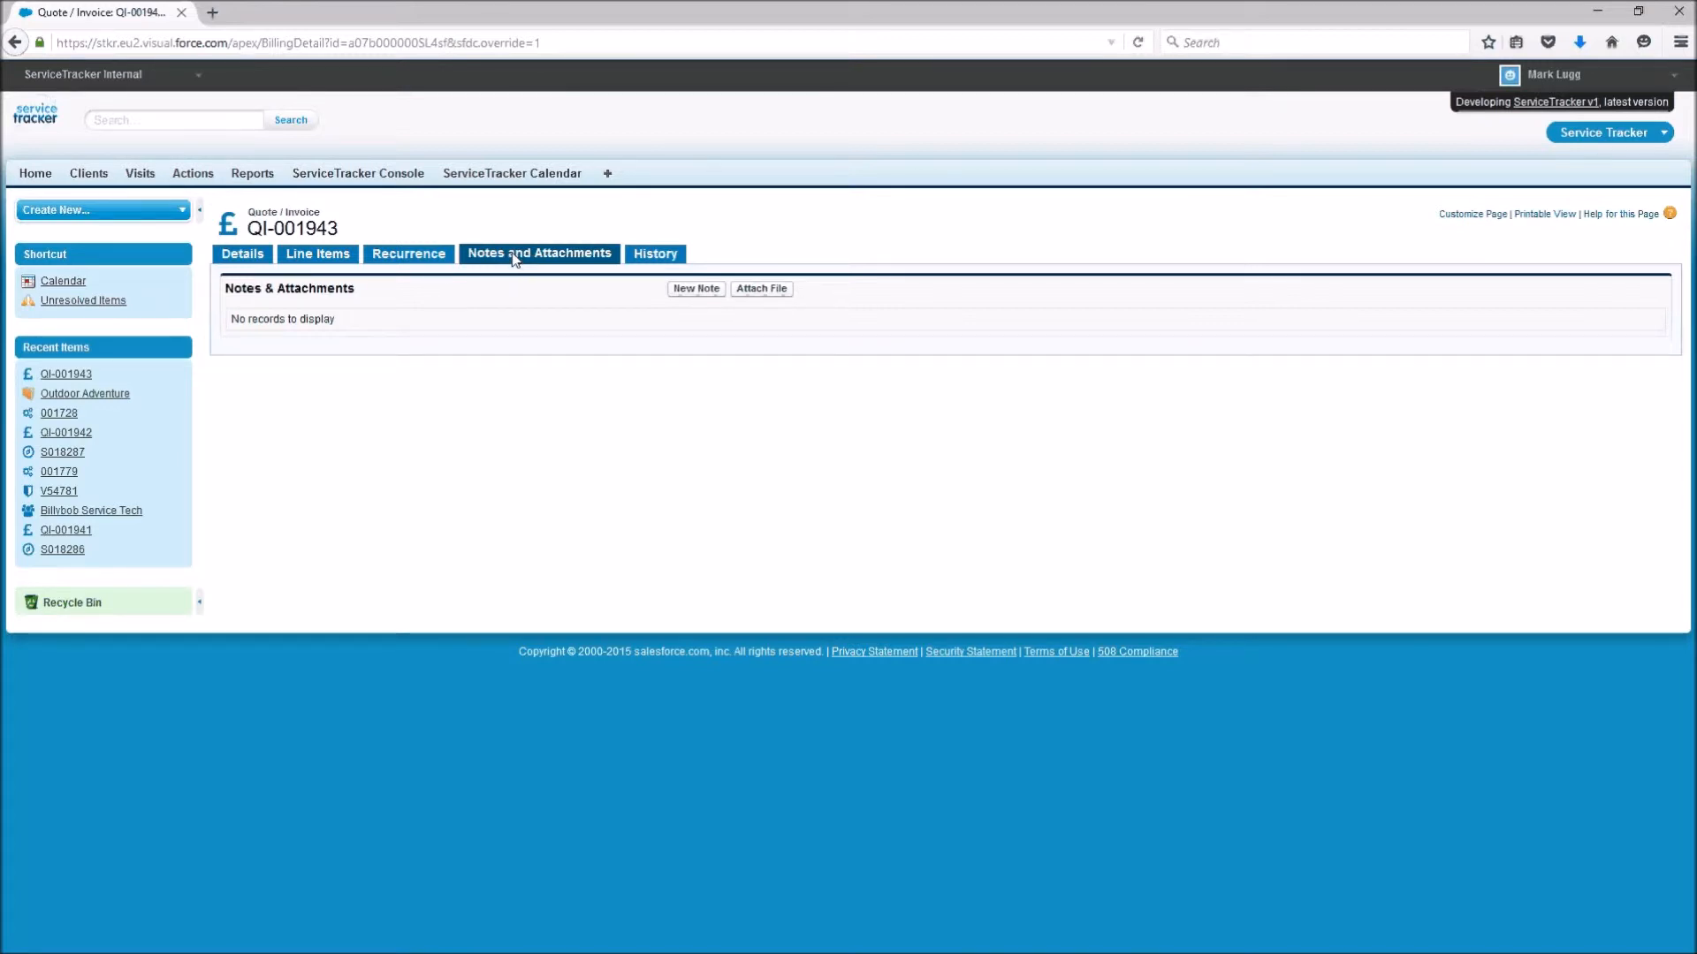
pyautogui.click(648, 256)
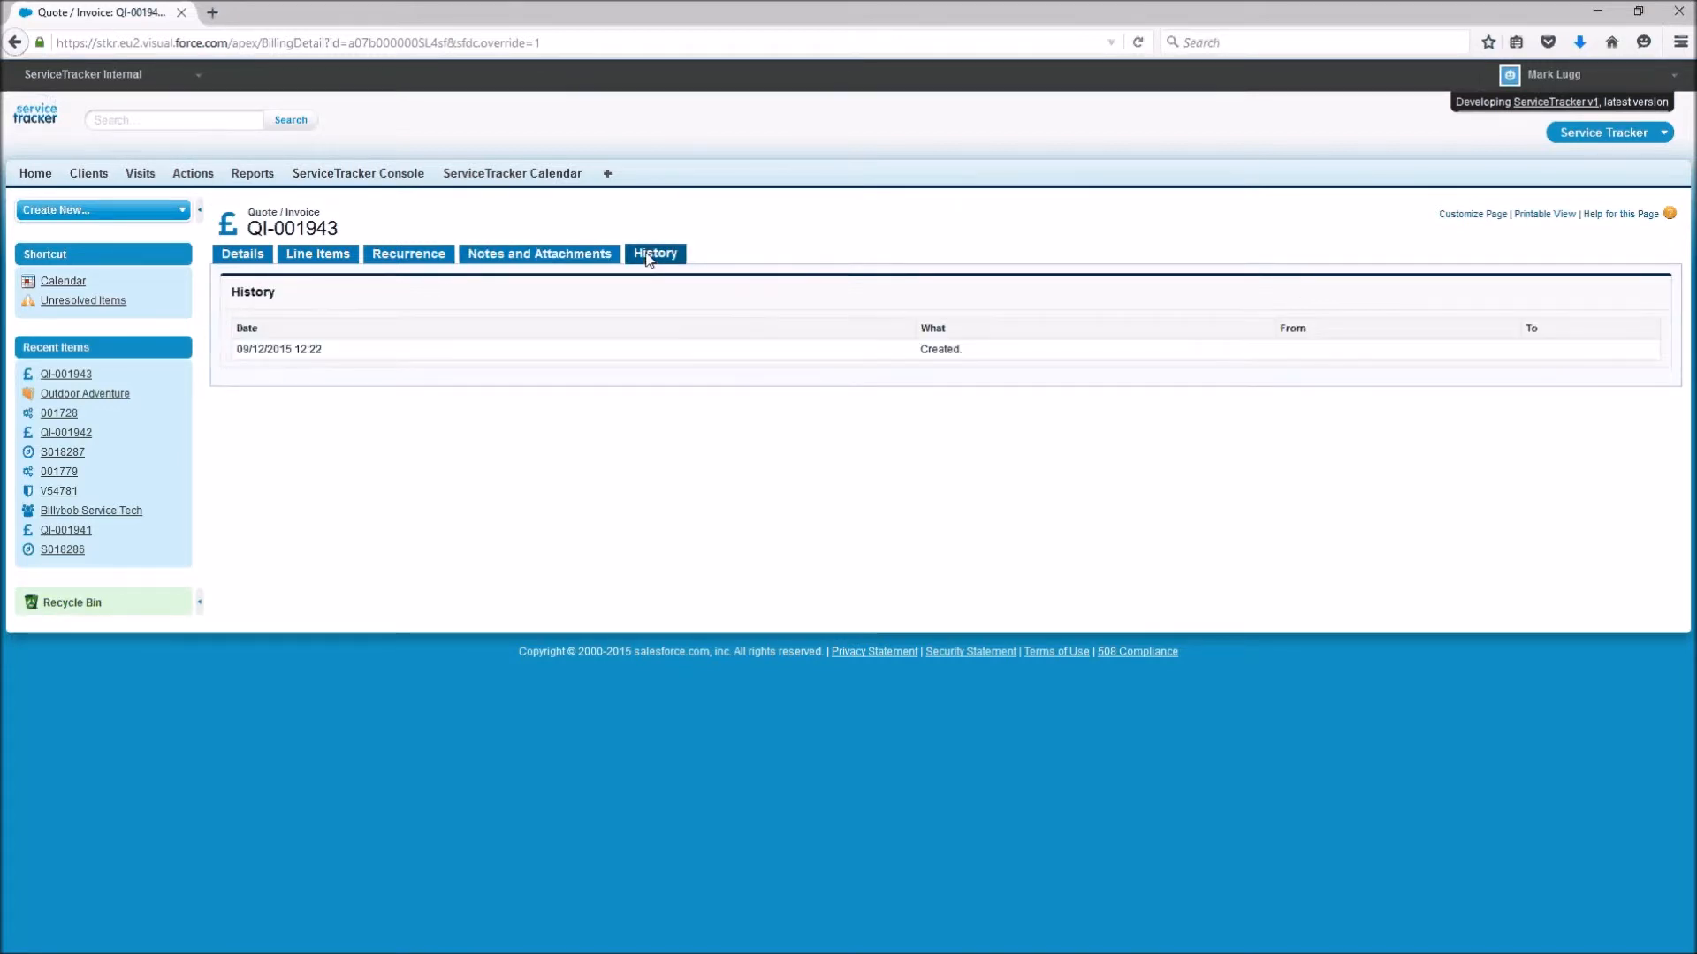
pyautogui.click(252, 257)
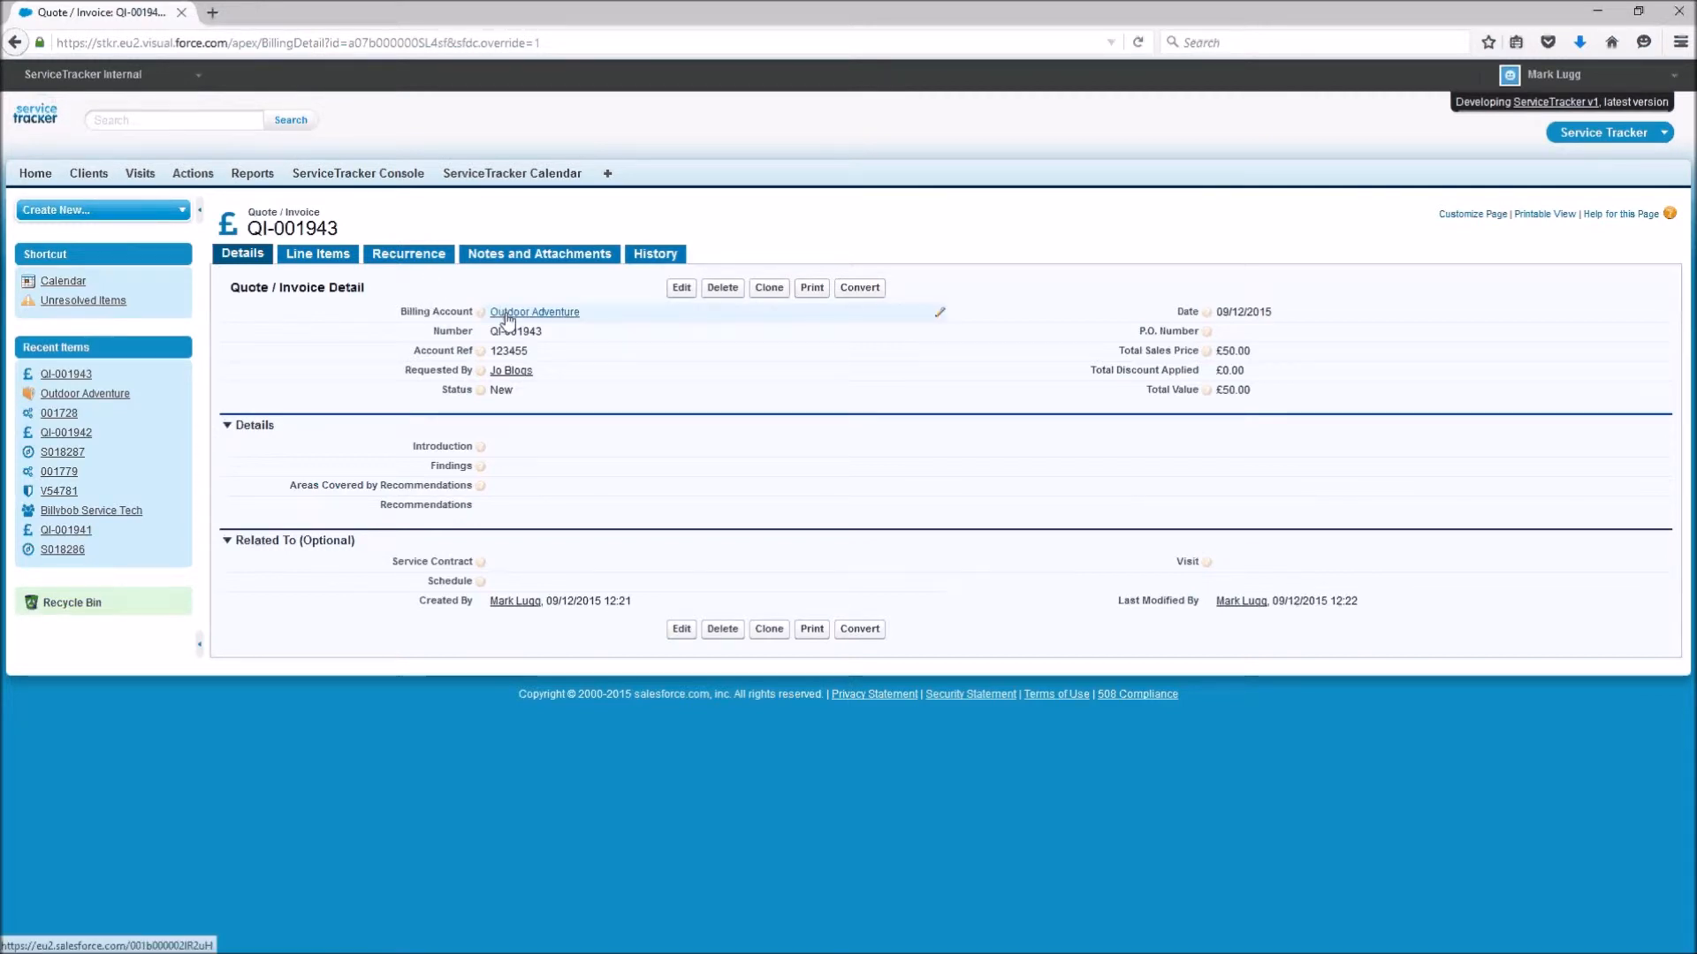
# Open the Outdoor Adventure billing account, look through its related records, and reopen the new quote from its Quotes / Invoices list.
pyautogui.moveTo(516, 325)
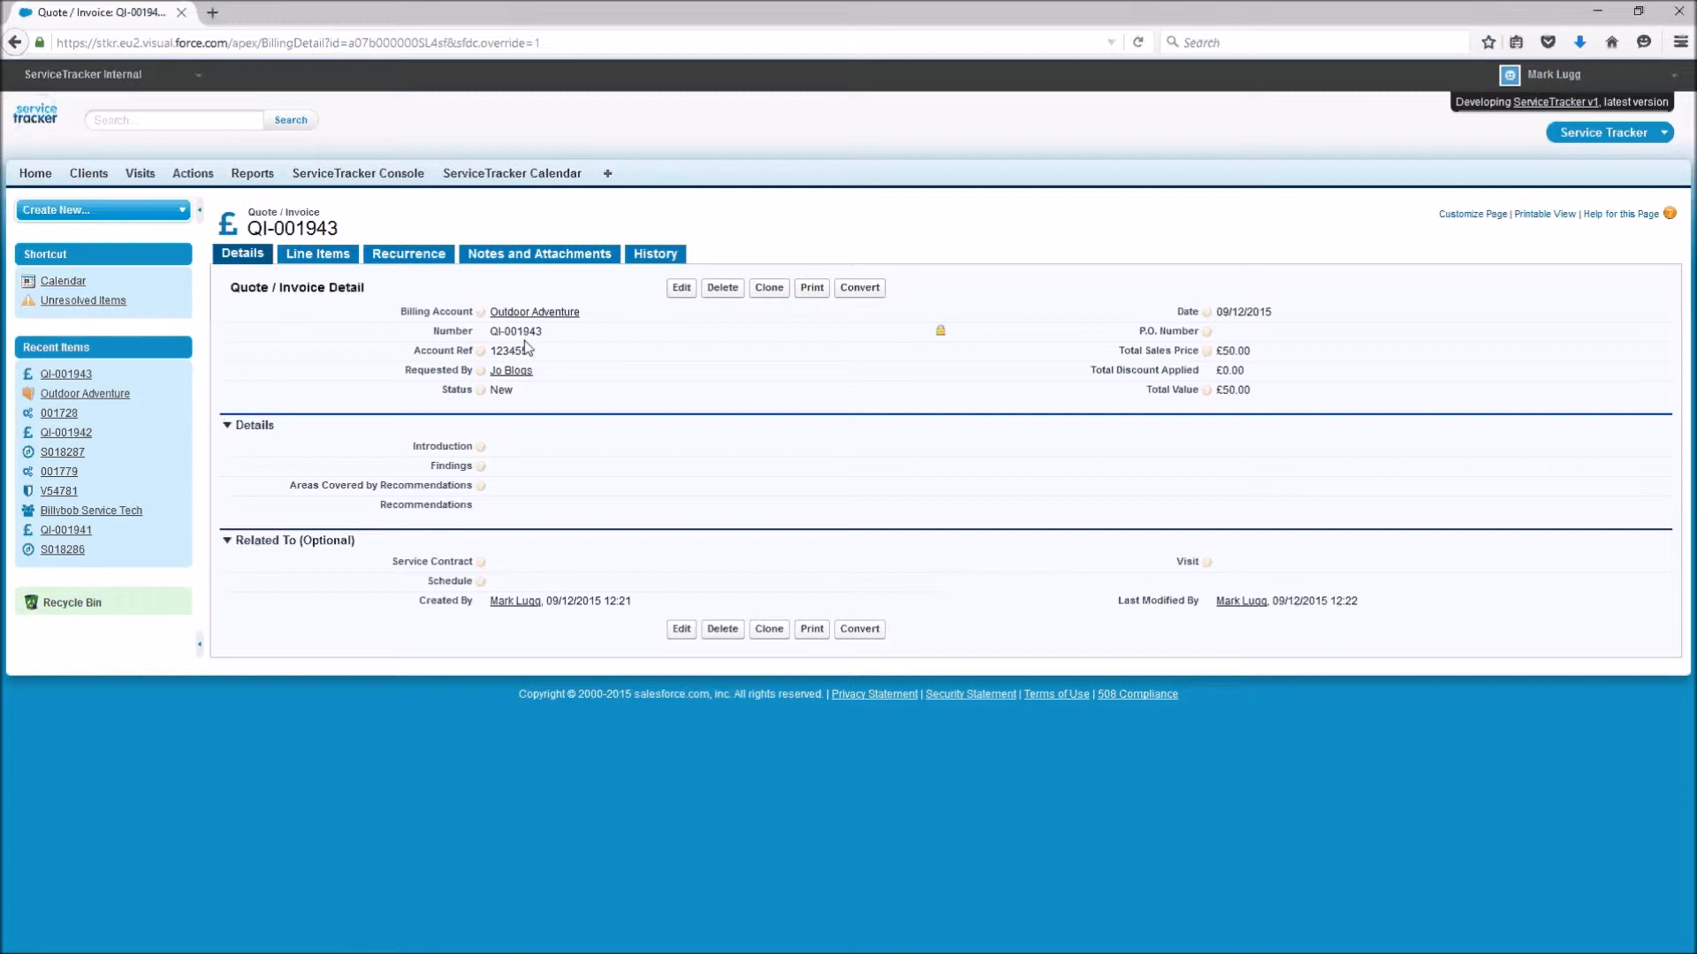
pyautogui.click(534, 316)
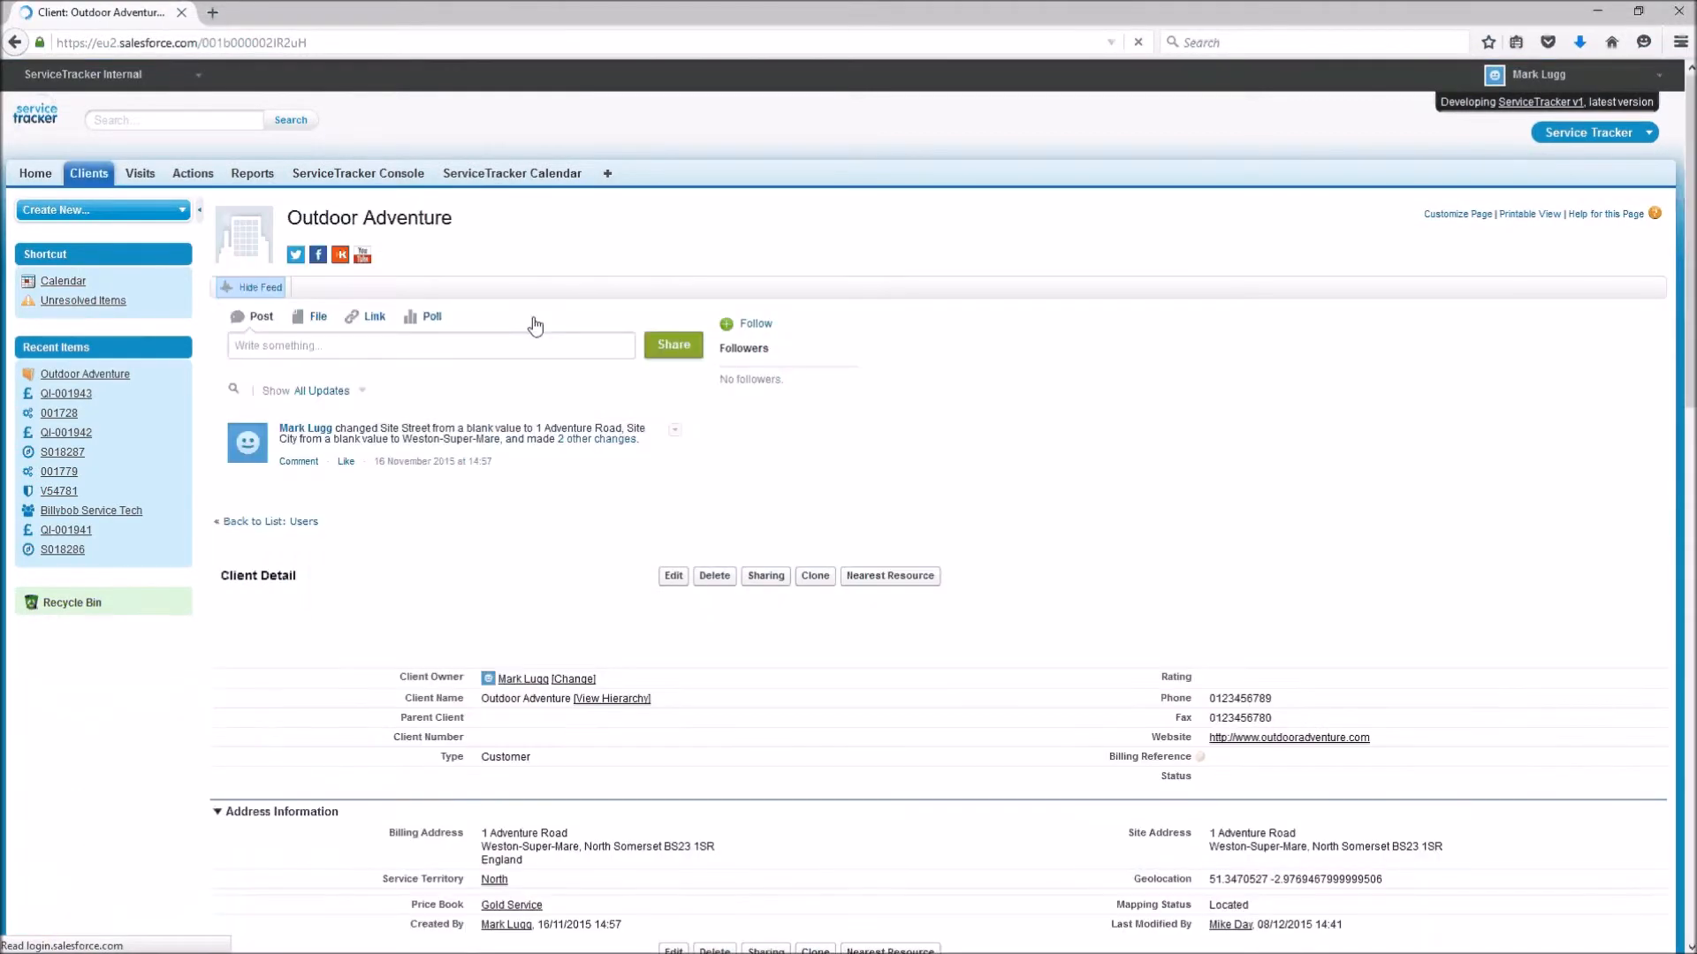
pyautogui.scroll(-5, 543, 334)
pyautogui.scroll(-2, 606, 402)
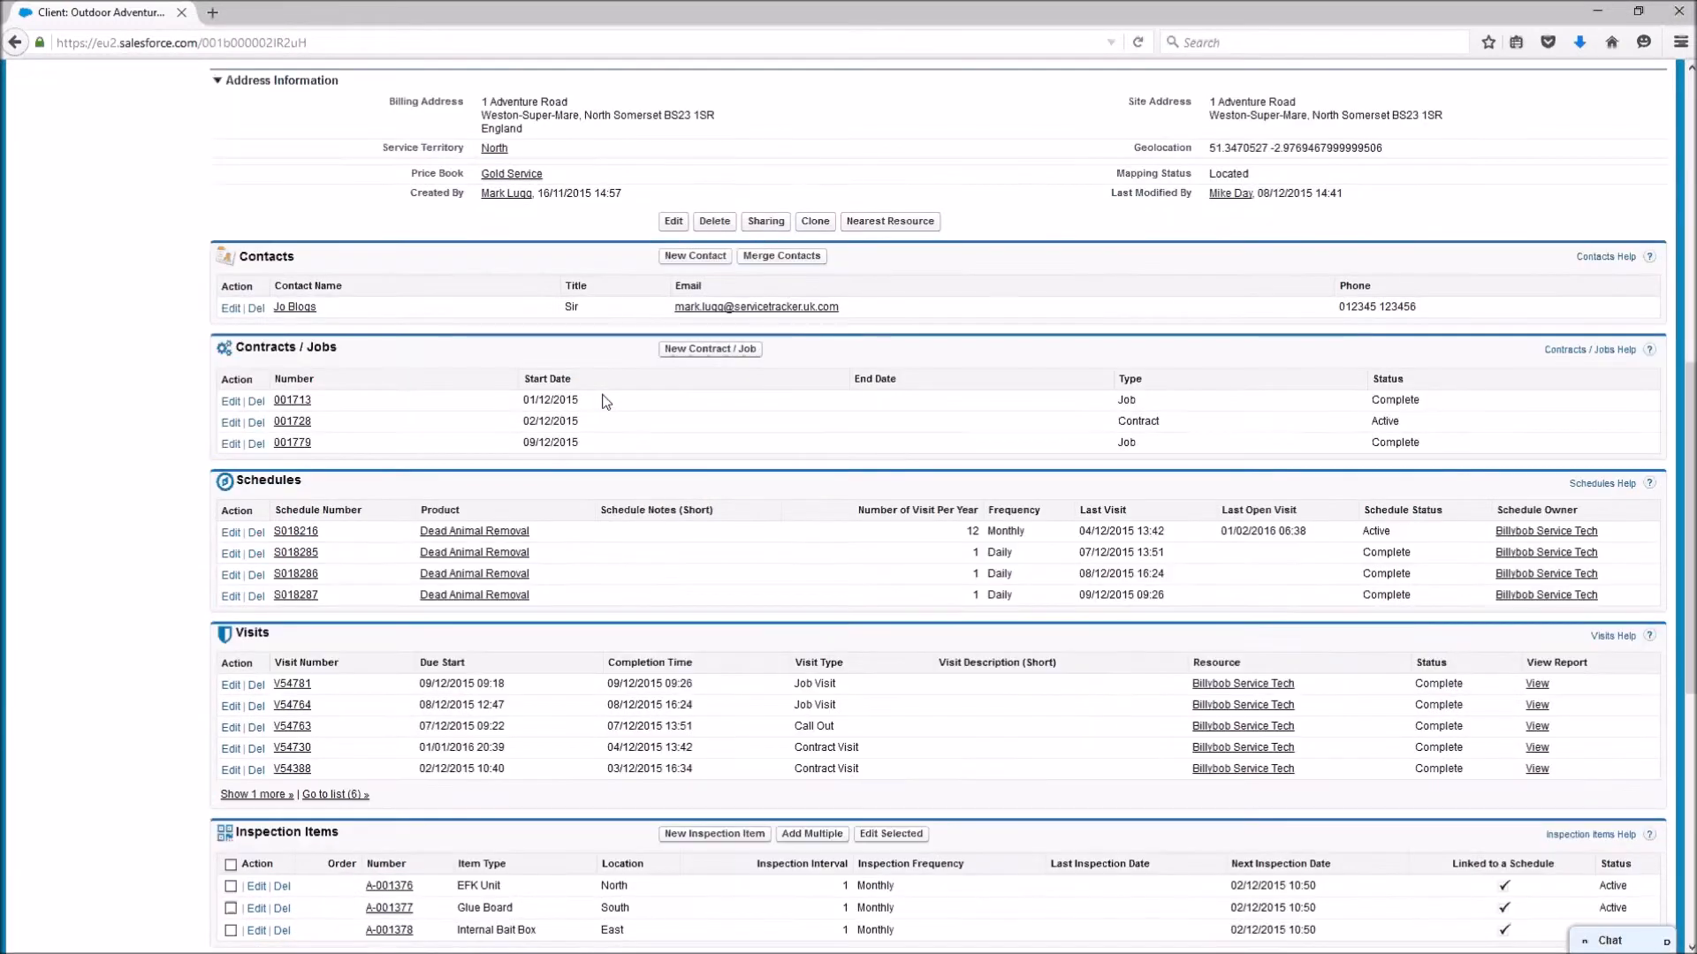
pyautogui.scroll(-3, 606, 402)
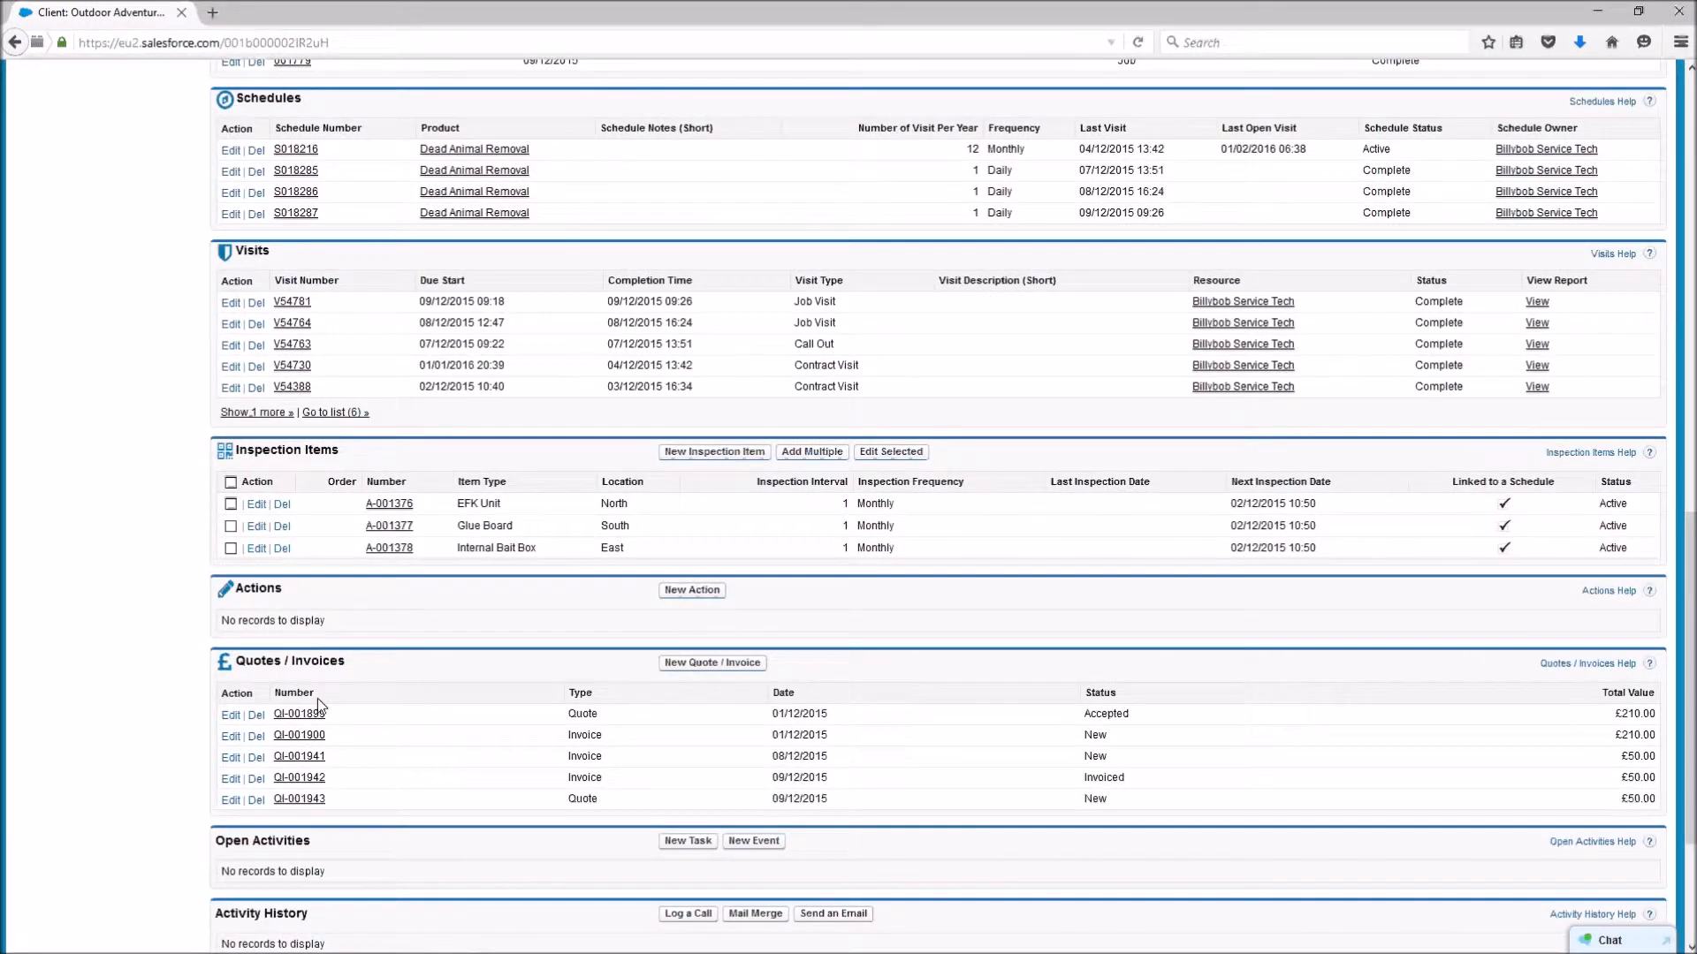
pyautogui.click(293, 800)
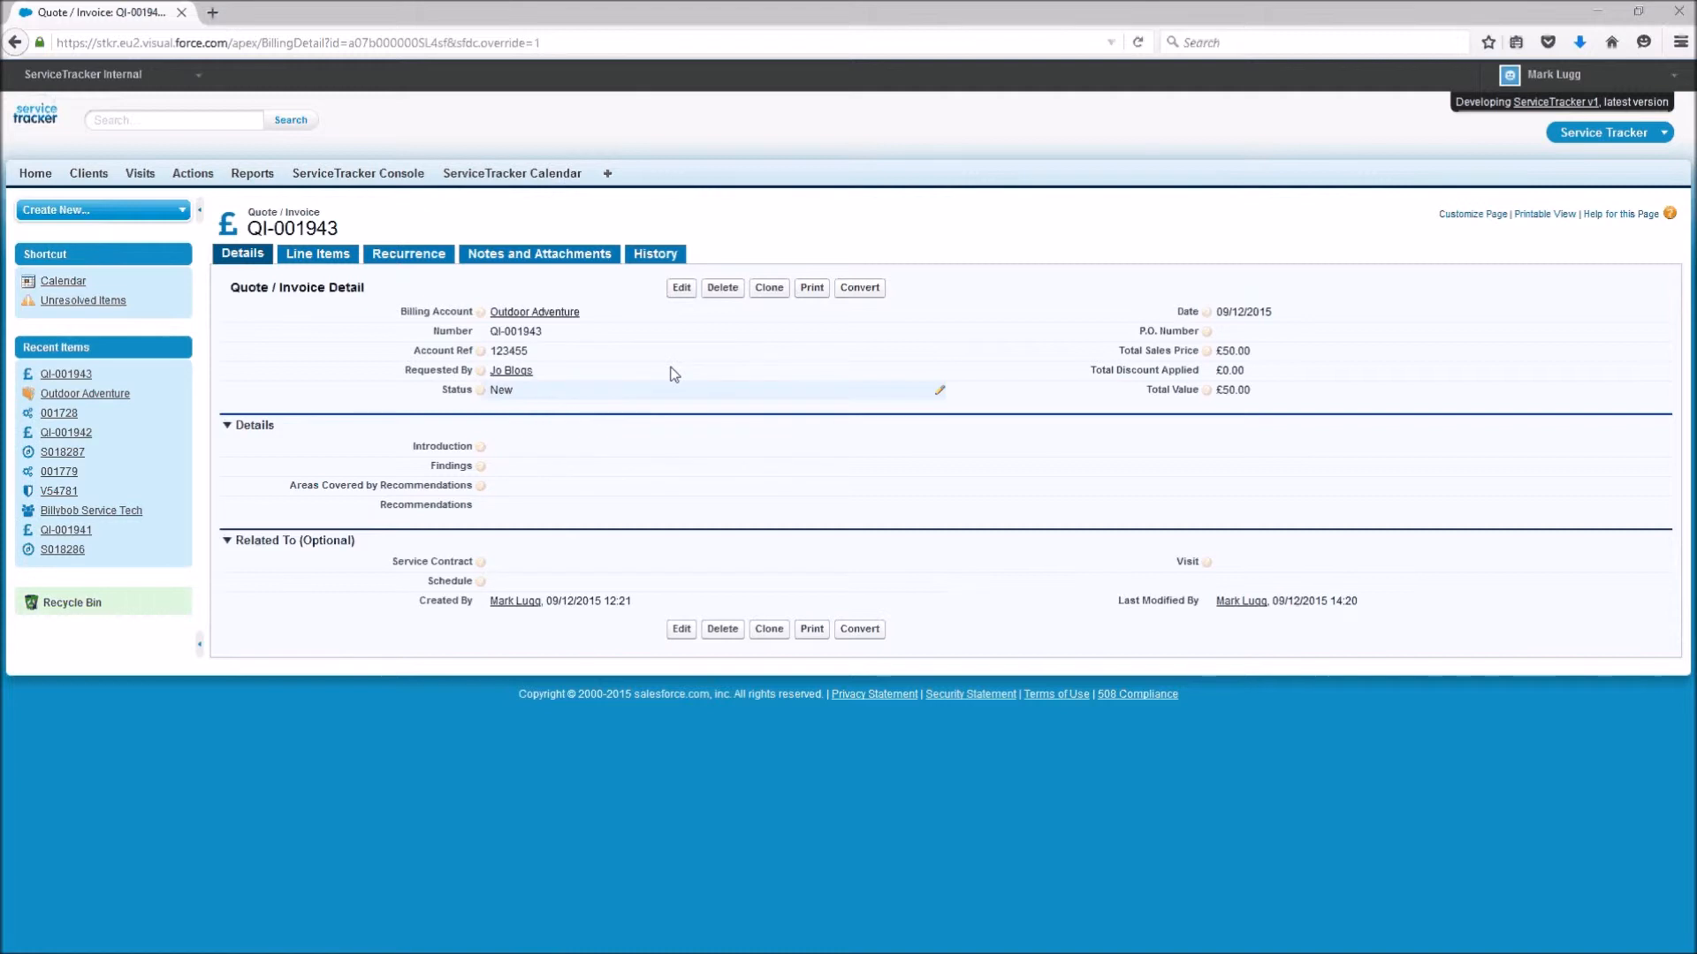
# Save the quote with status Accepted and convert it to a contract using the Service Contract record type.
pyautogui.click(680, 291)
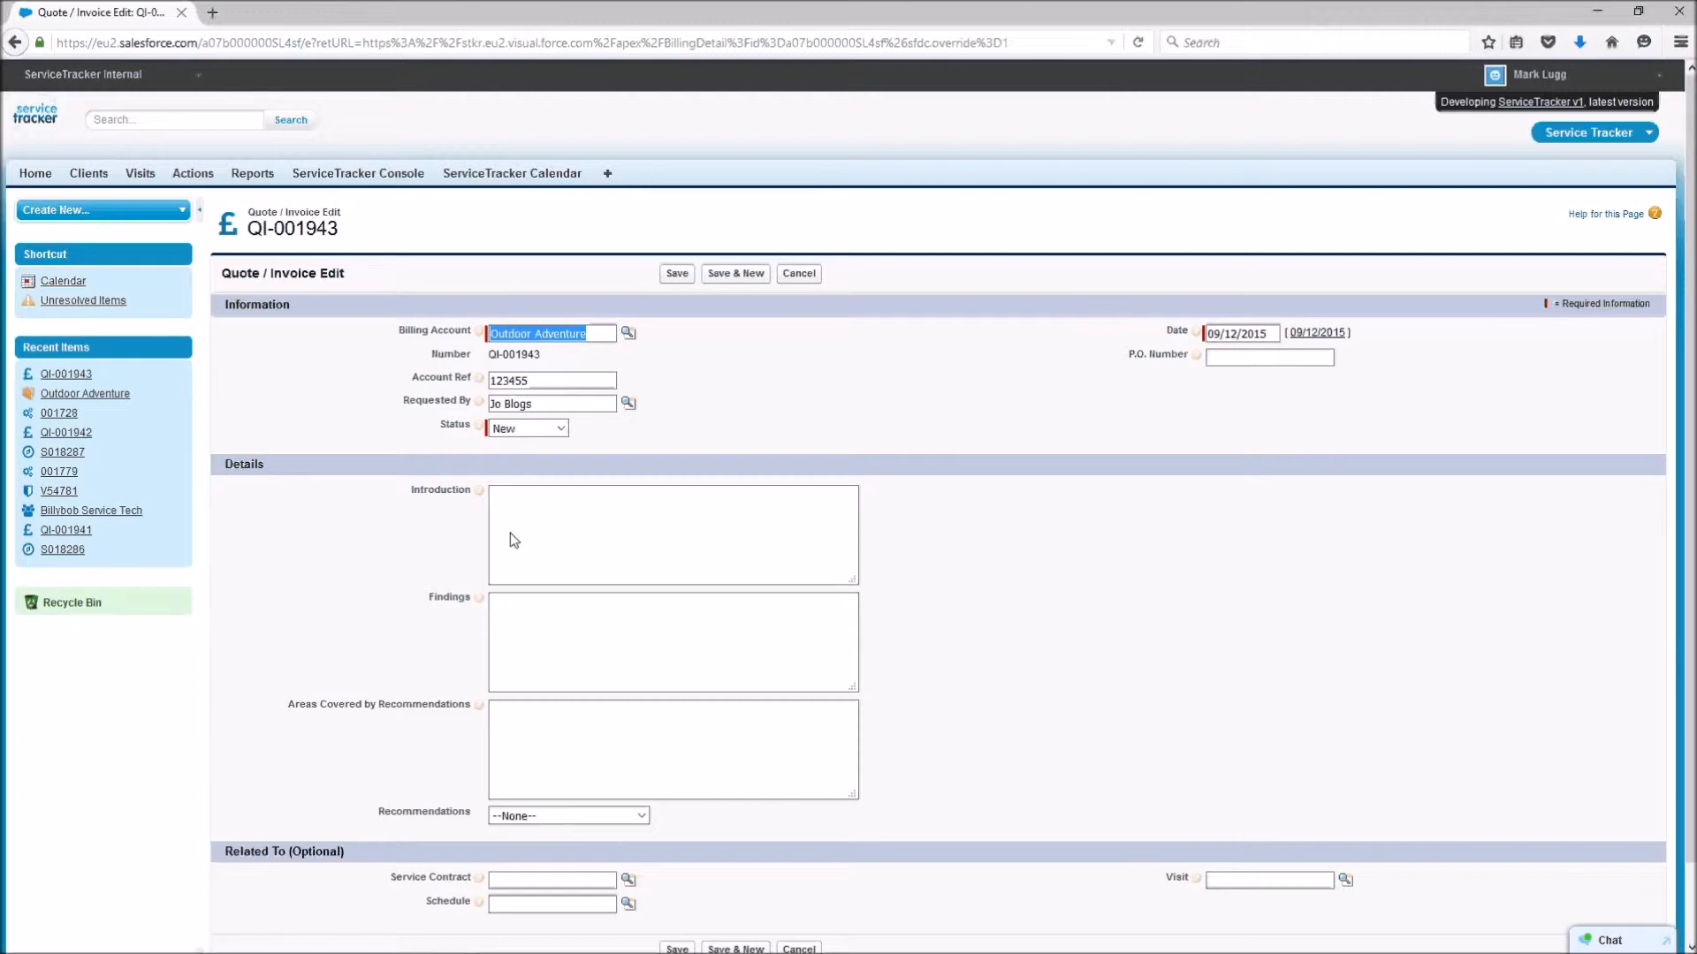
pyautogui.click(562, 431)
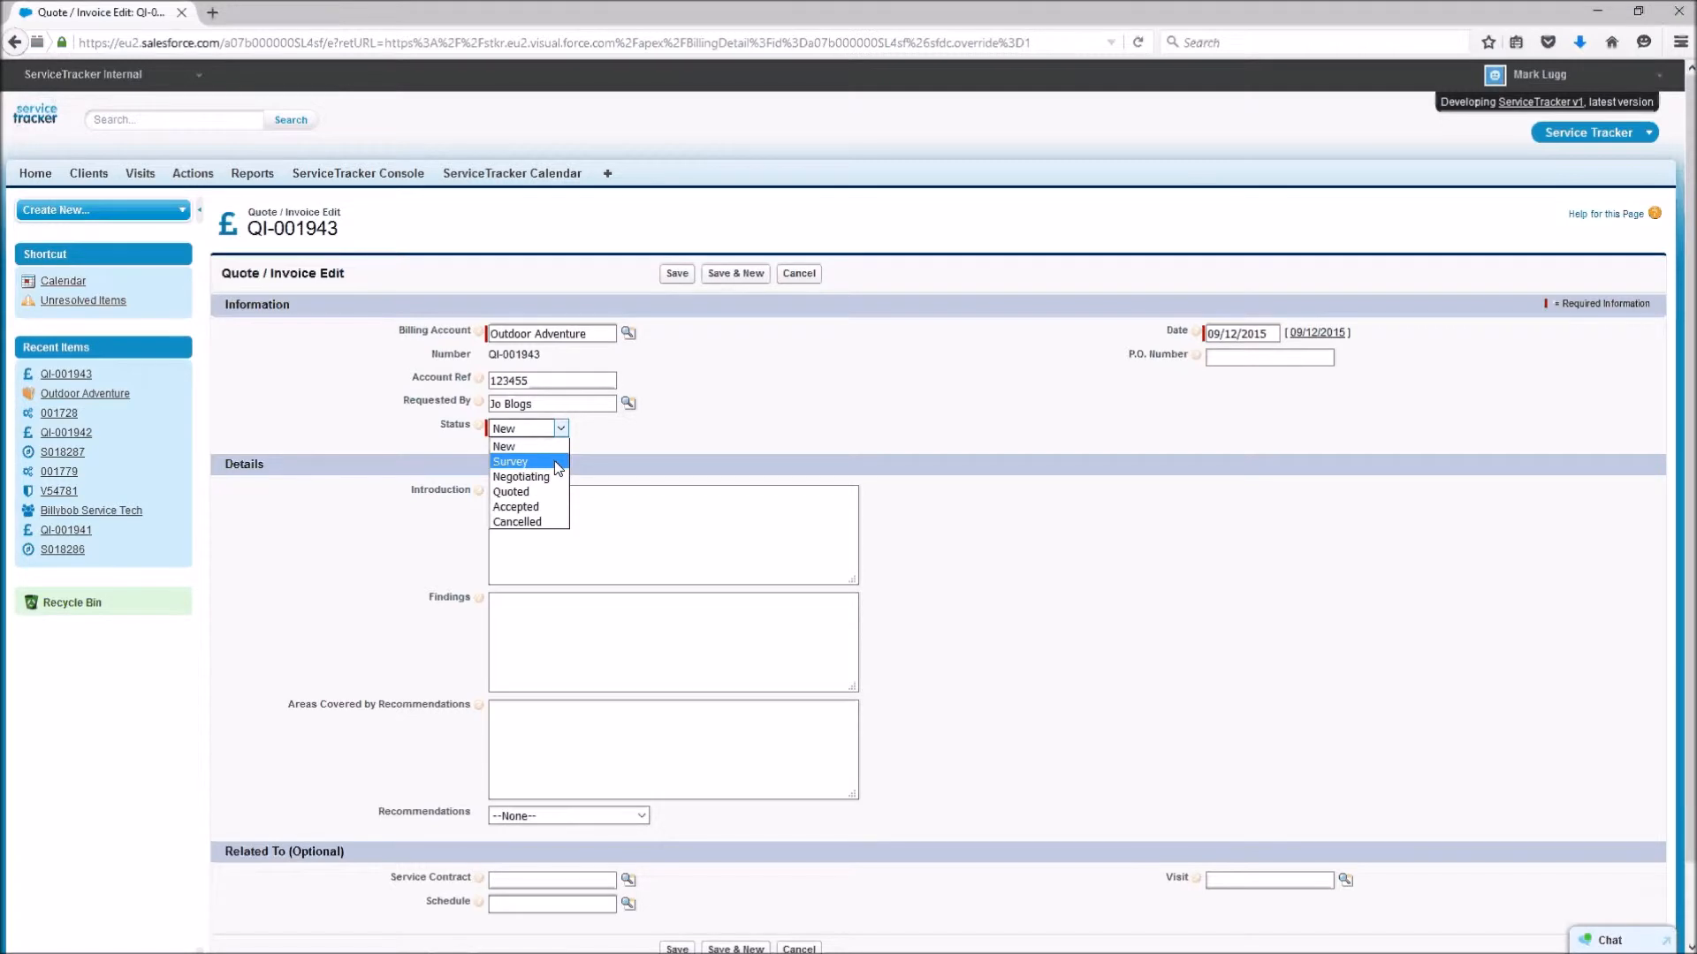
pyautogui.click(531, 510)
pyautogui.click(677, 274)
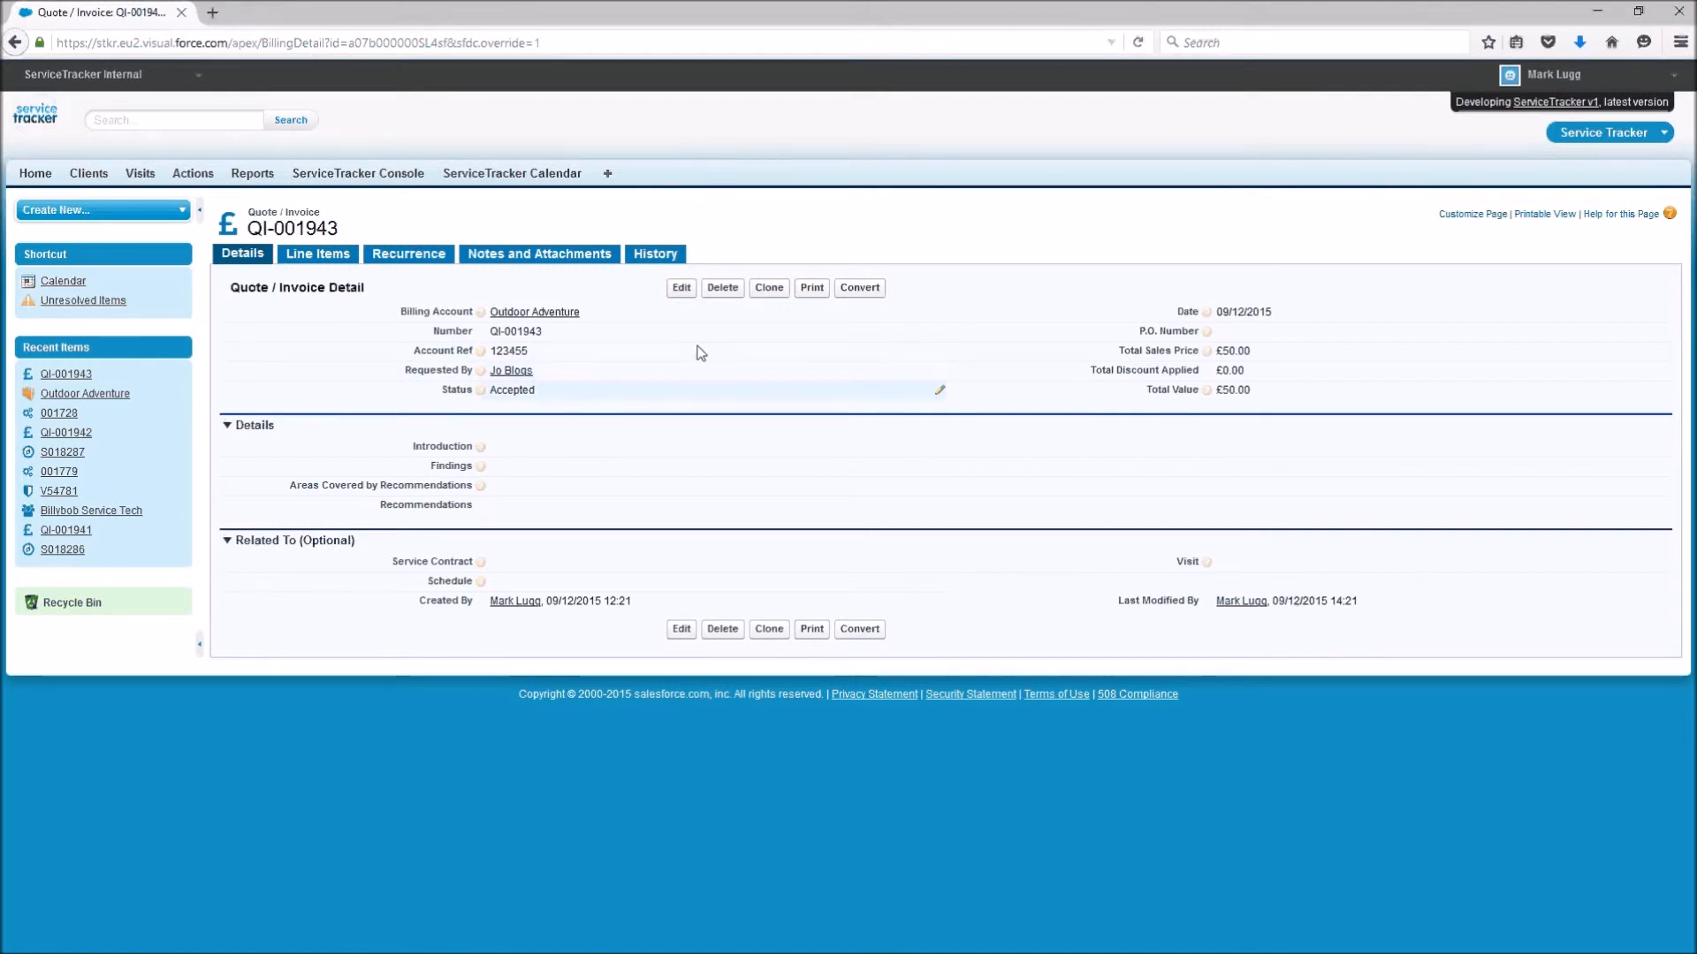
pyautogui.click(854, 291)
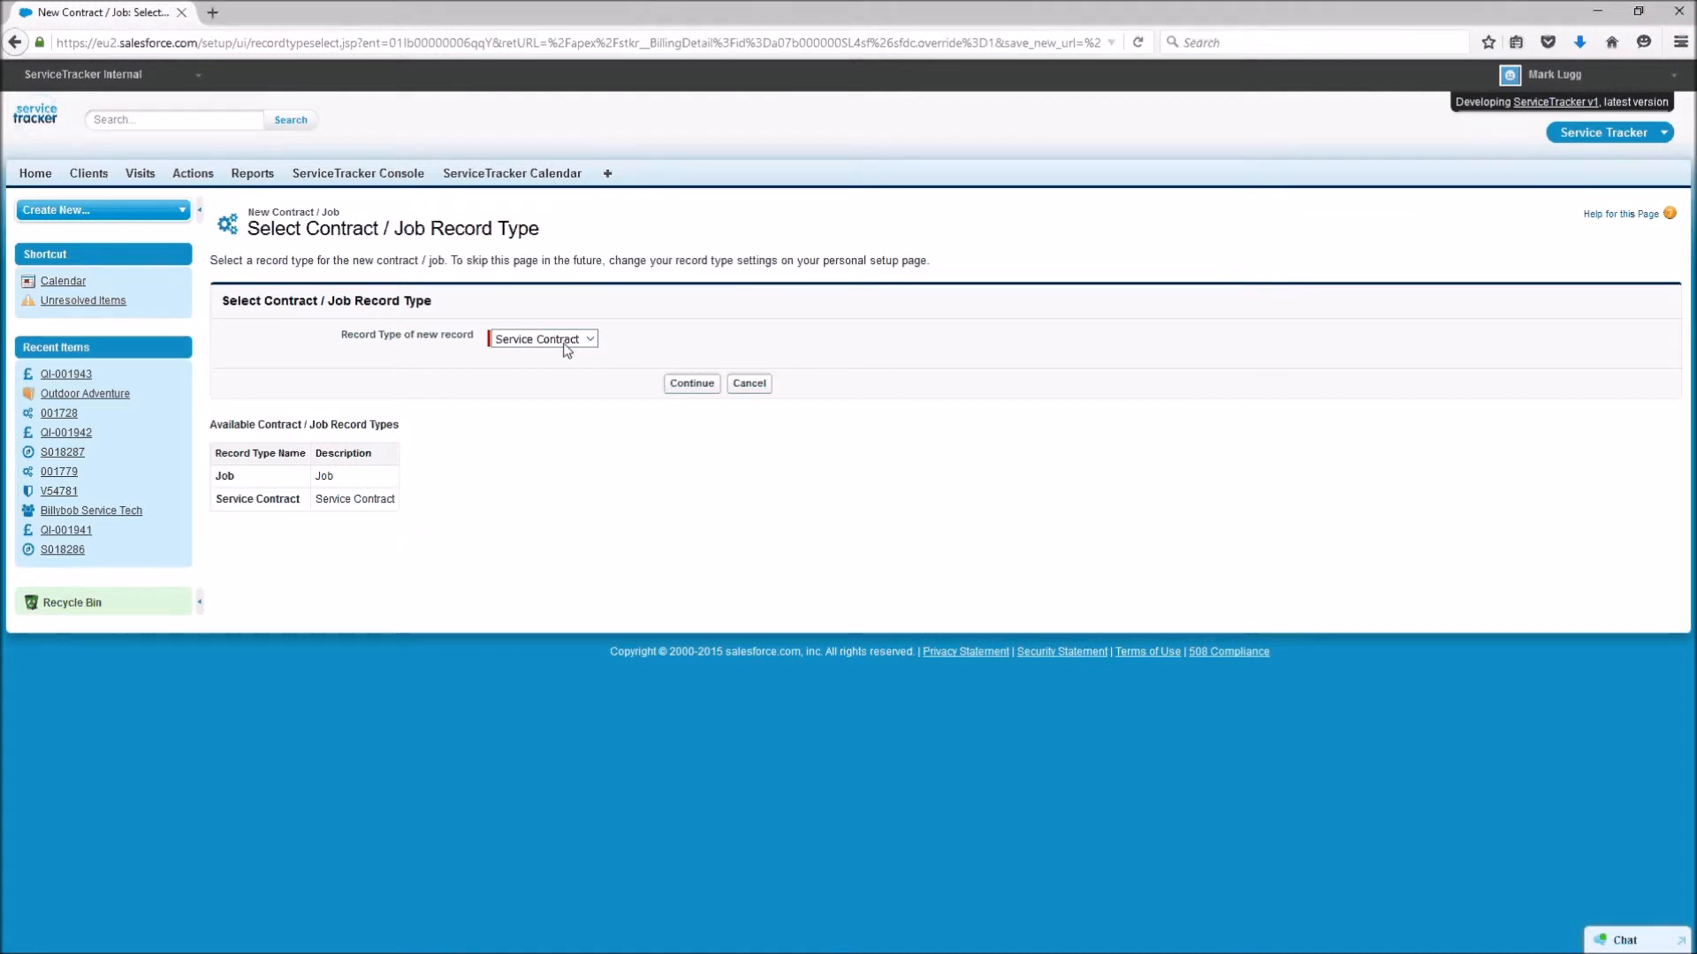
pyautogui.click(694, 385)
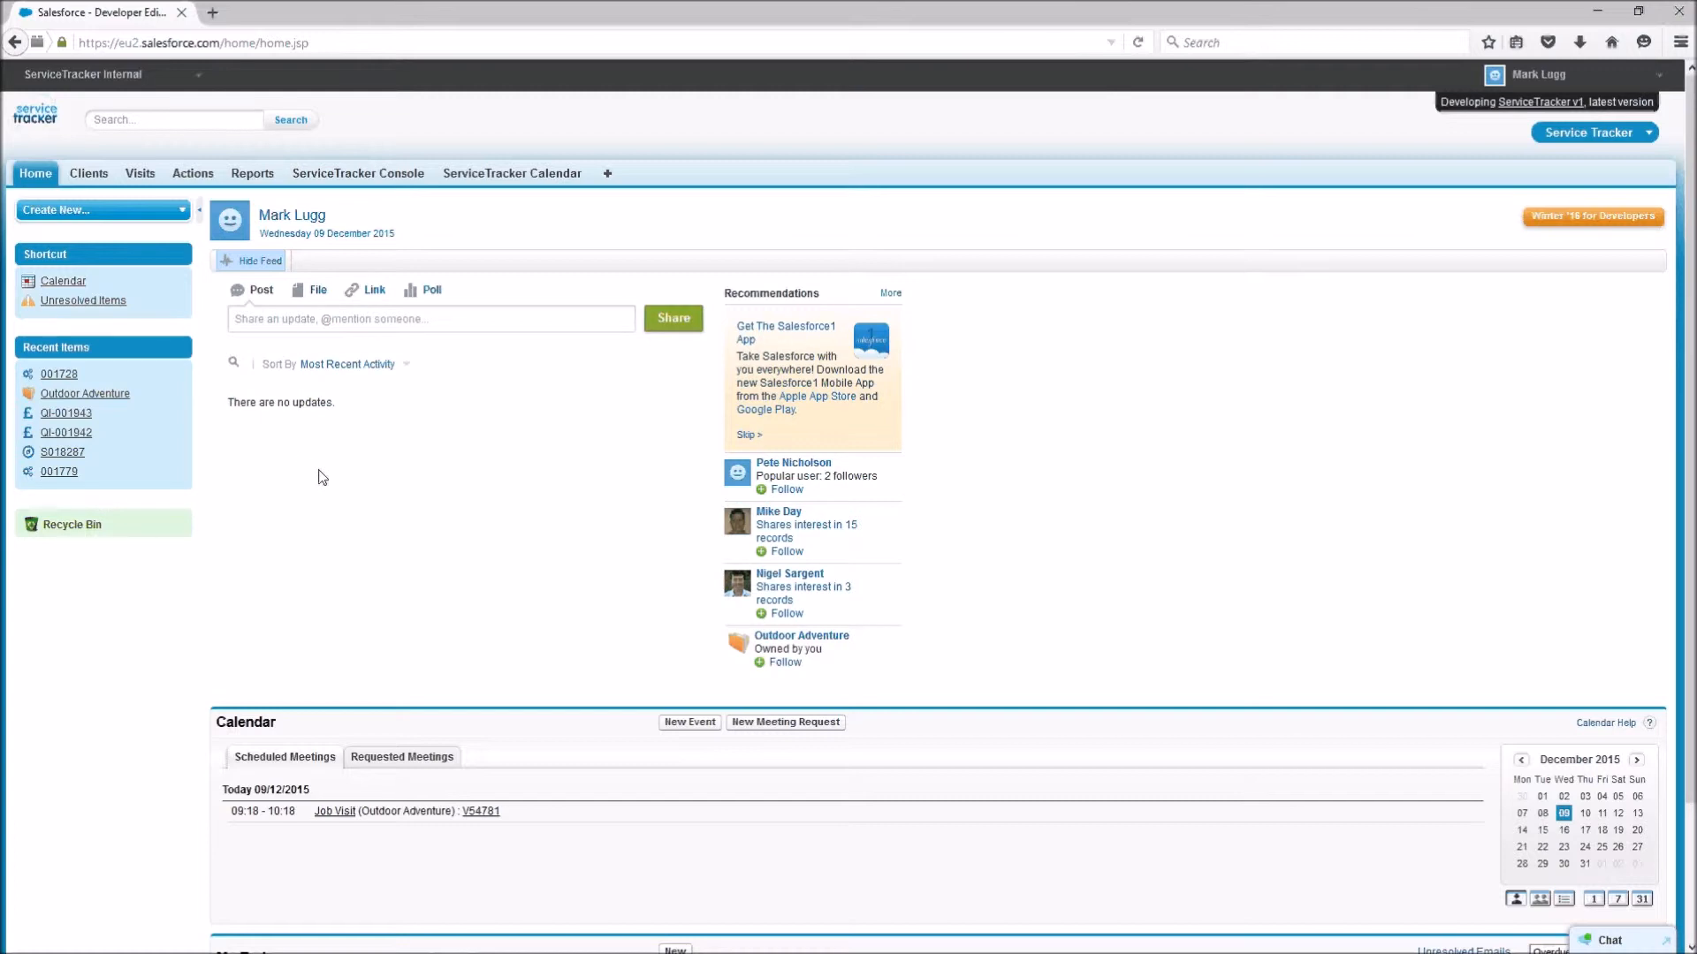
# Open the active contract of the Outdoor Adventure client and start a new quote / invoice from it.
pyautogui.click(88, 394)
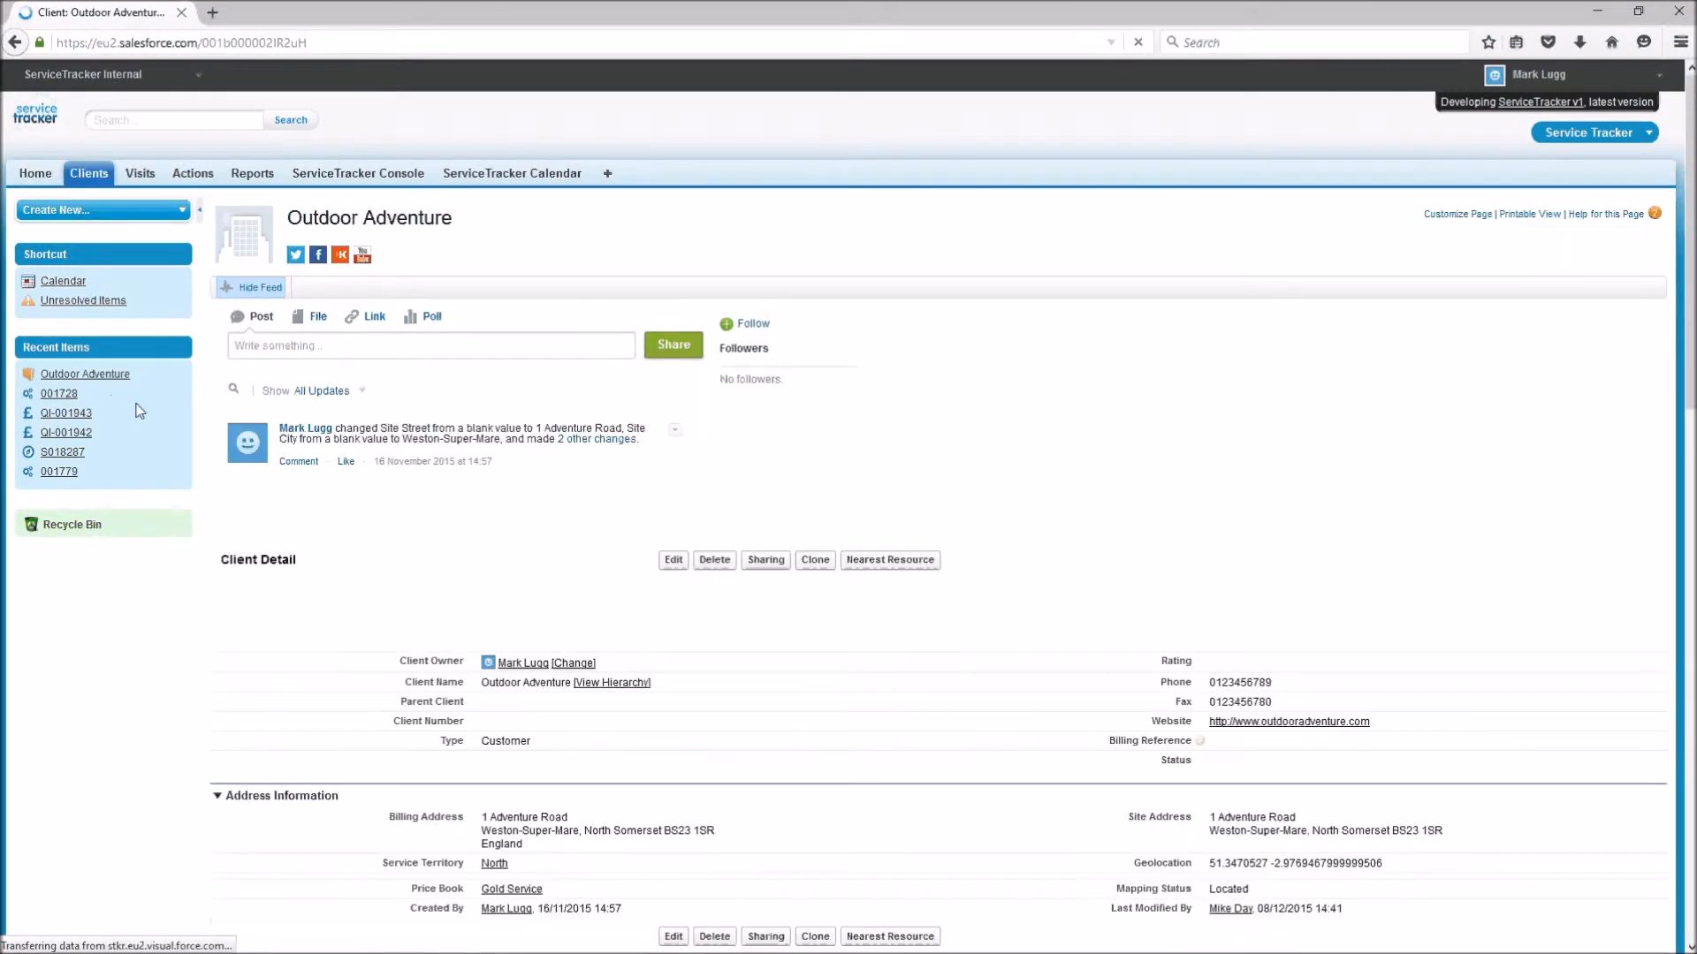
pyautogui.scroll(-3, 415, 439)
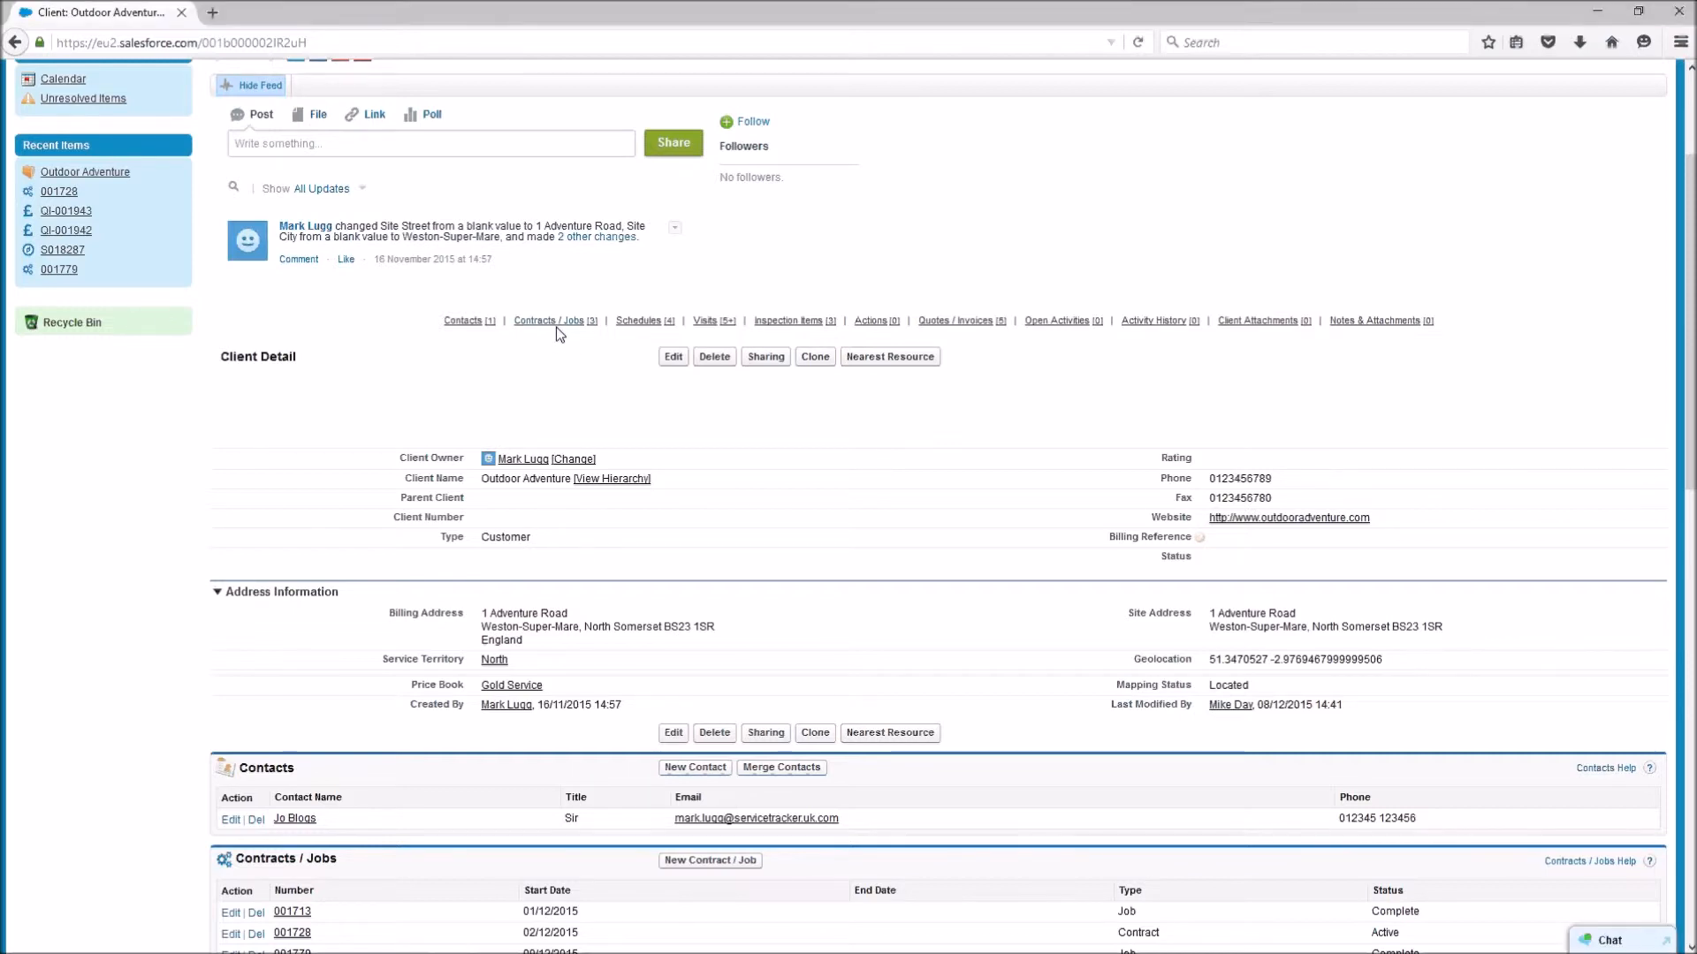
pyautogui.moveTo(560, 332)
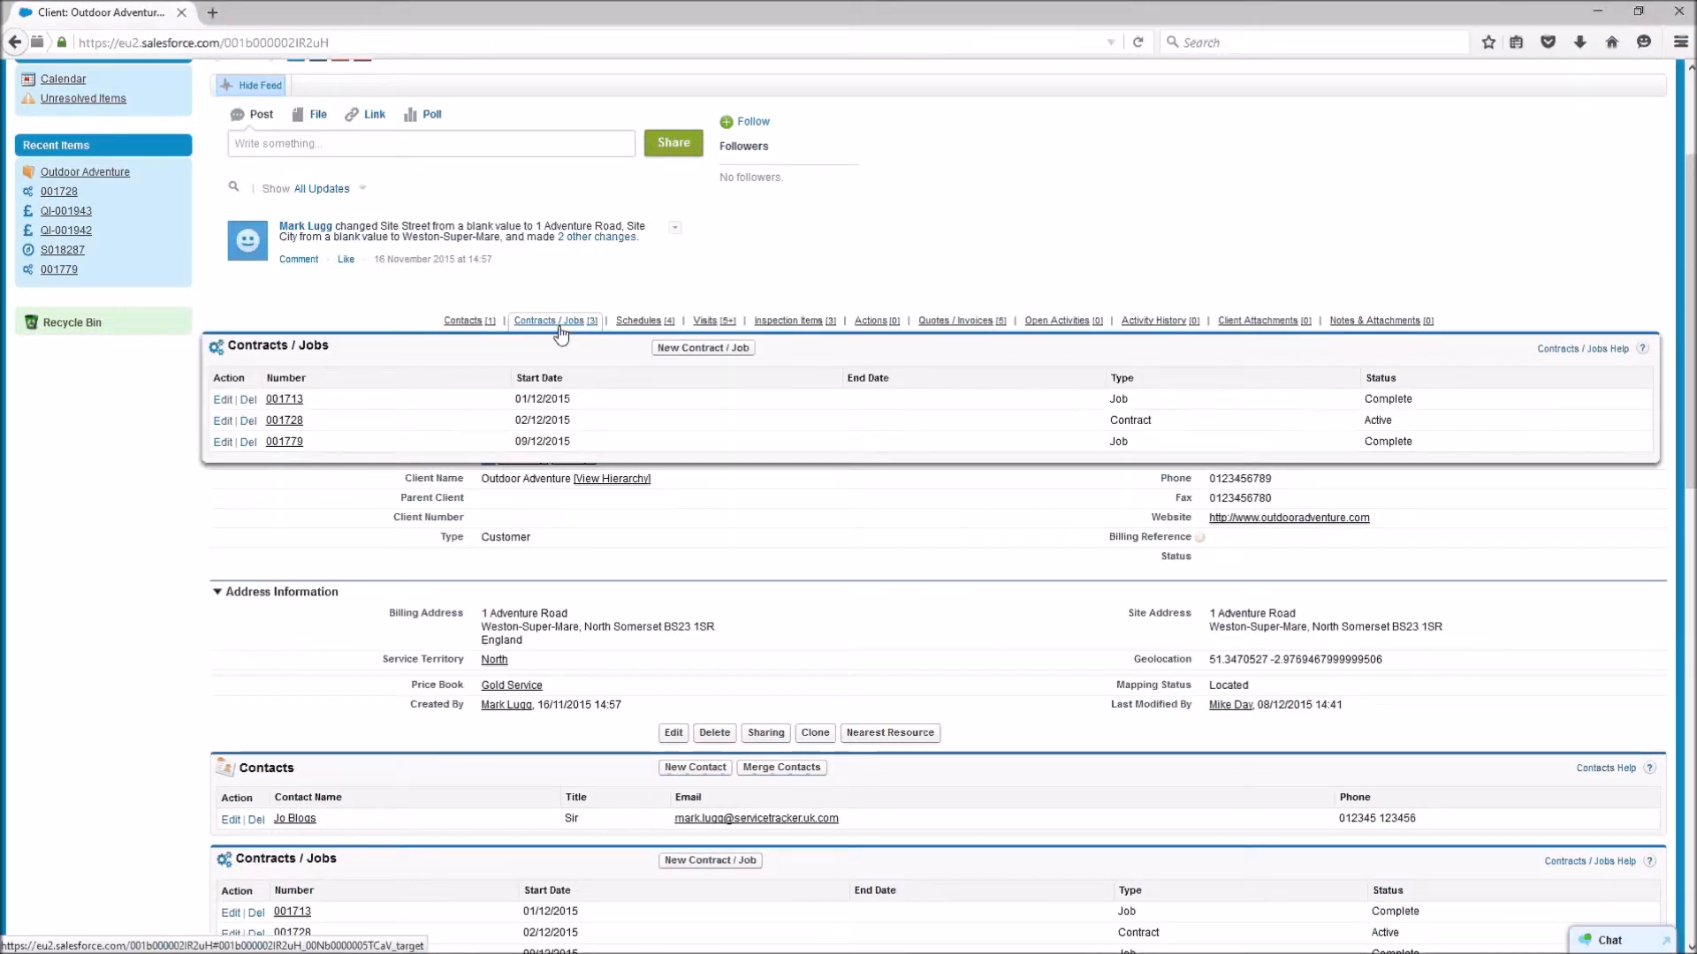
pyautogui.click(285, 421)
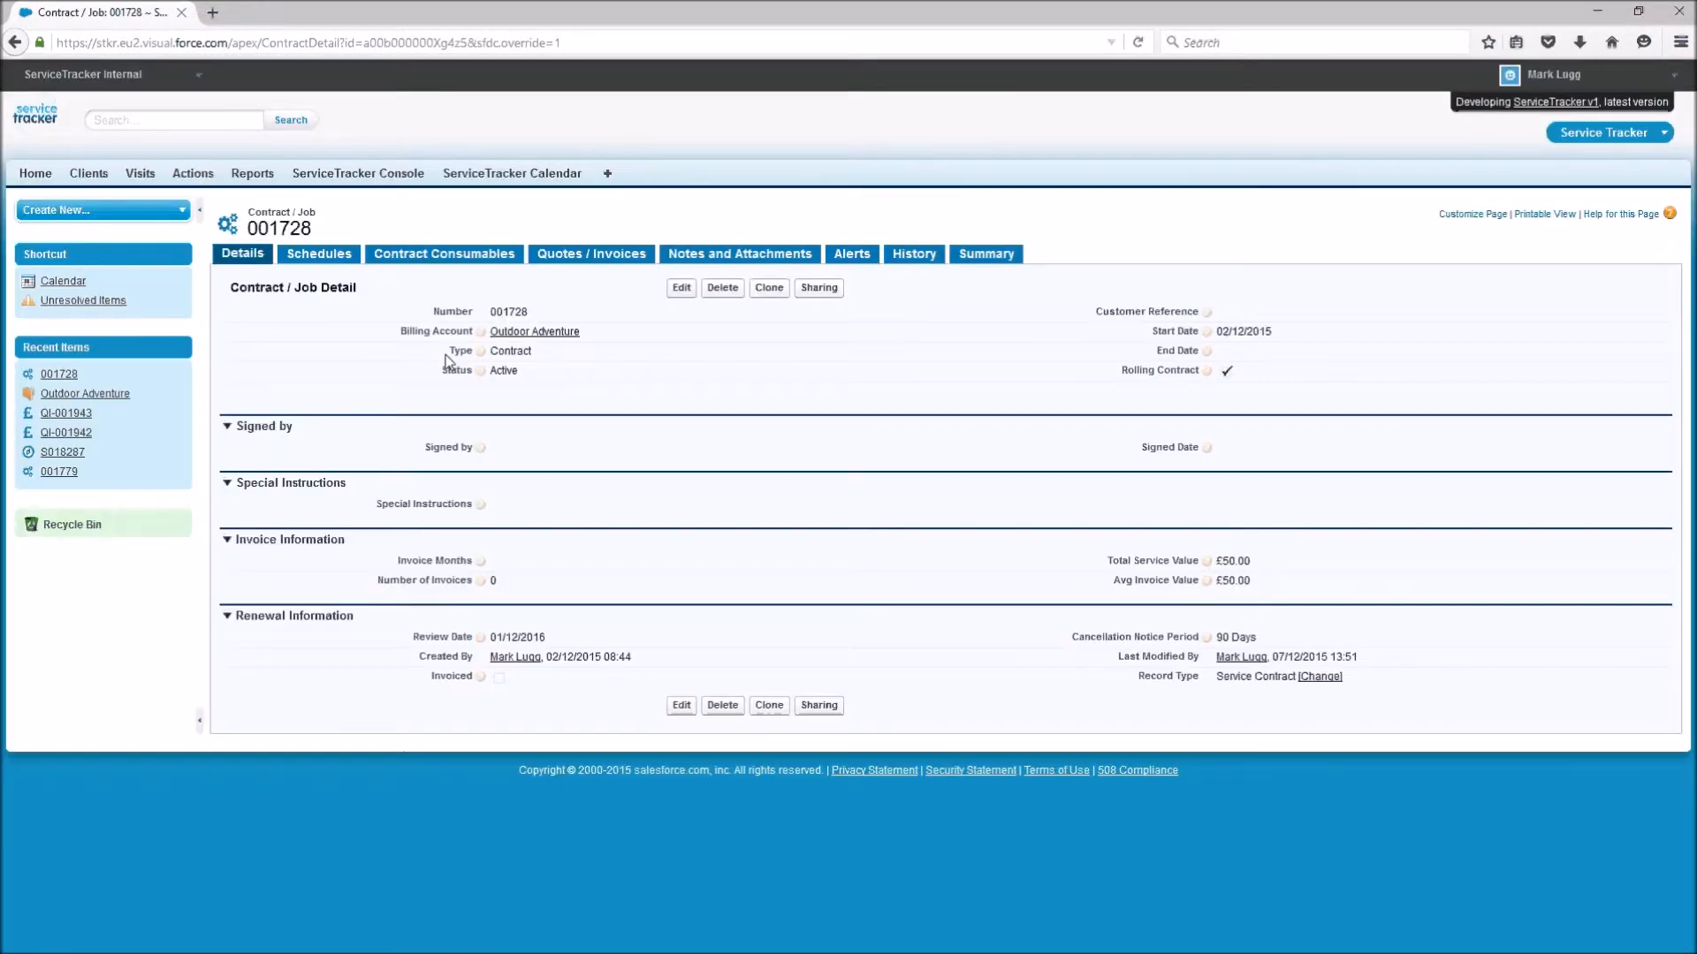
pyautogui.click(591, 264)
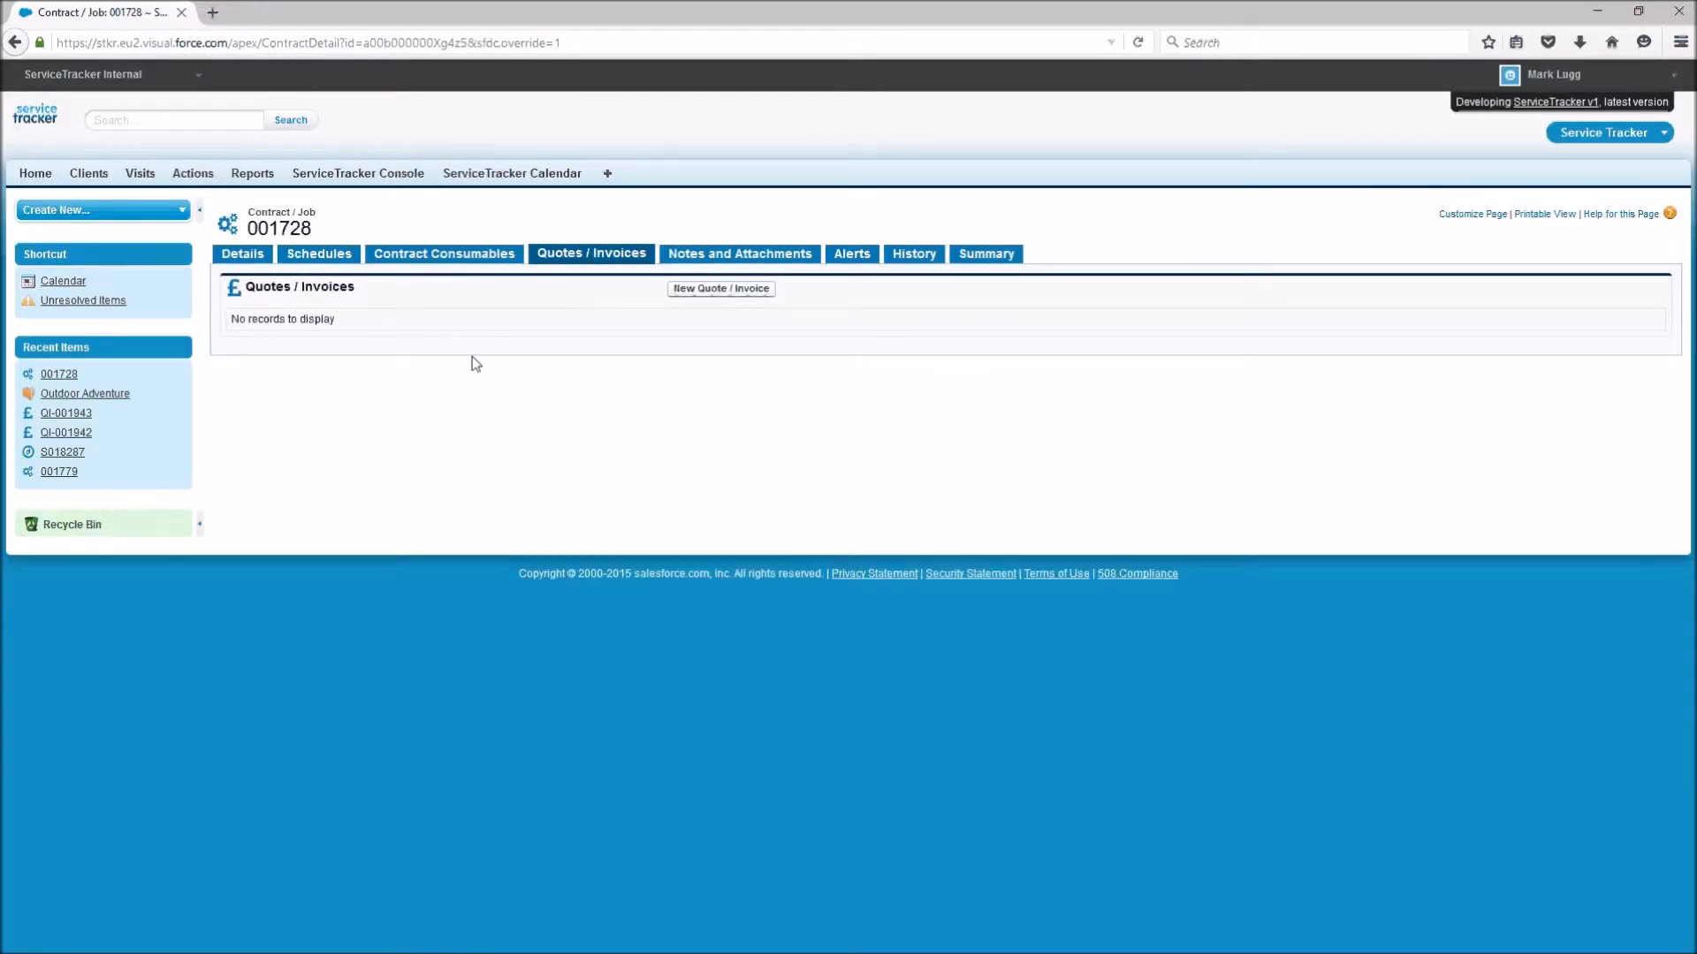
pyautogui.click(691, 289)
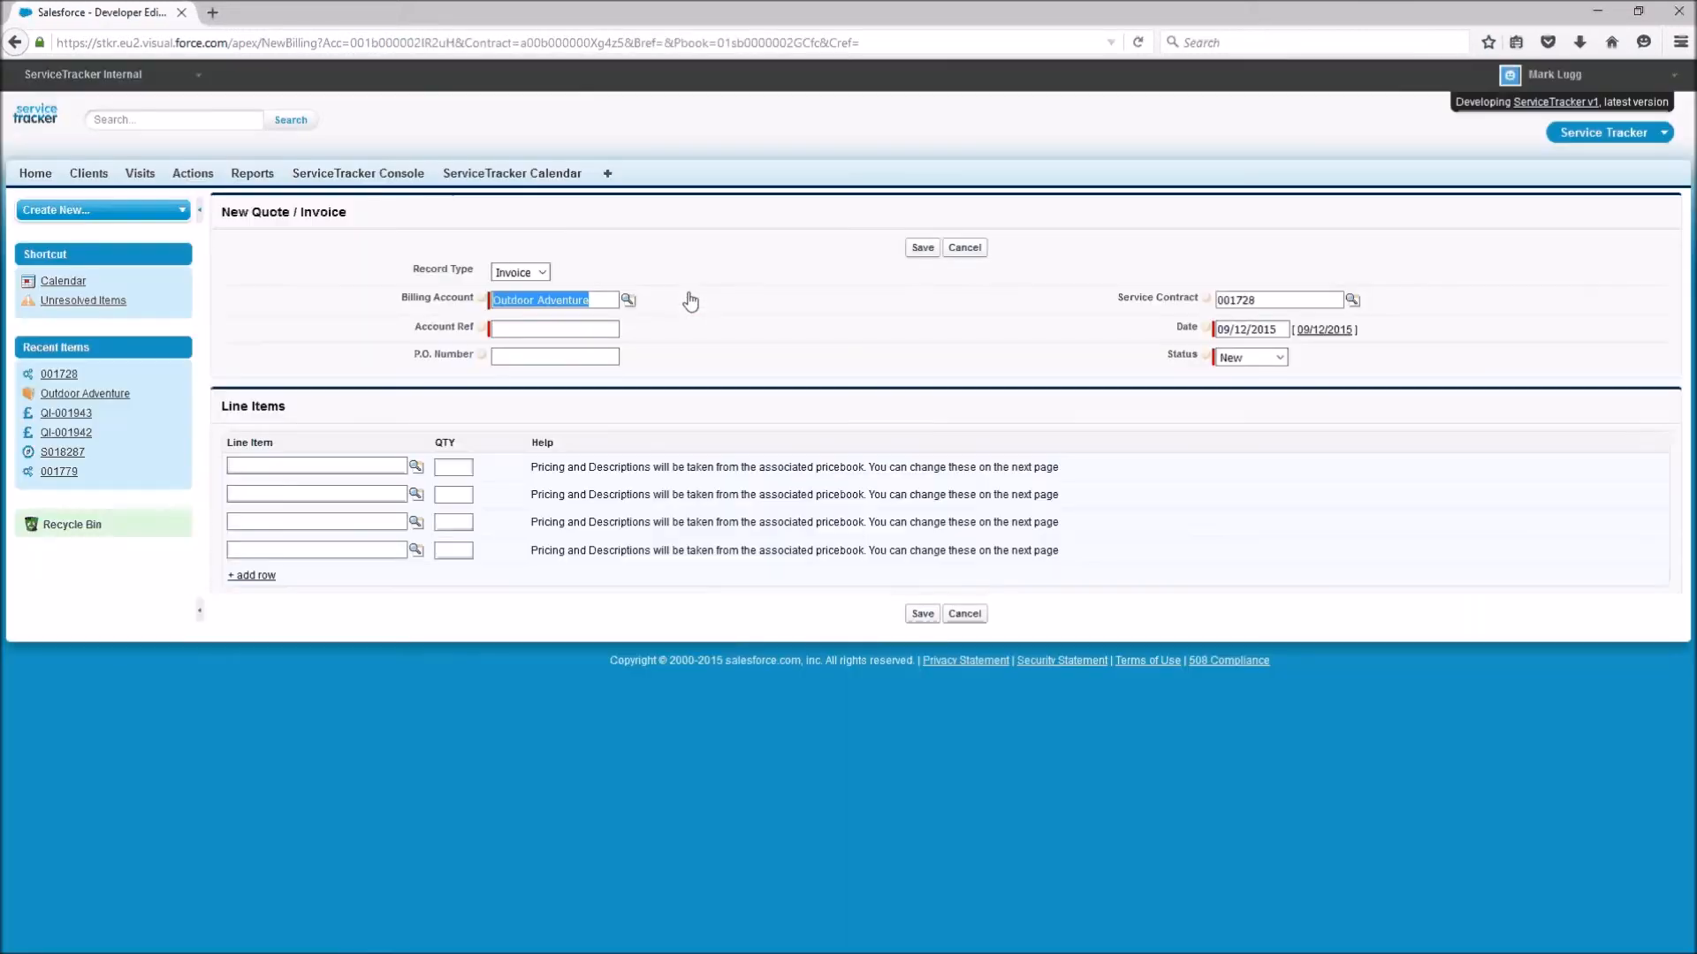
# Keep the record type as Invoice and fill in the account reference and the P.O. number.
pyautogui.click(537, 274)
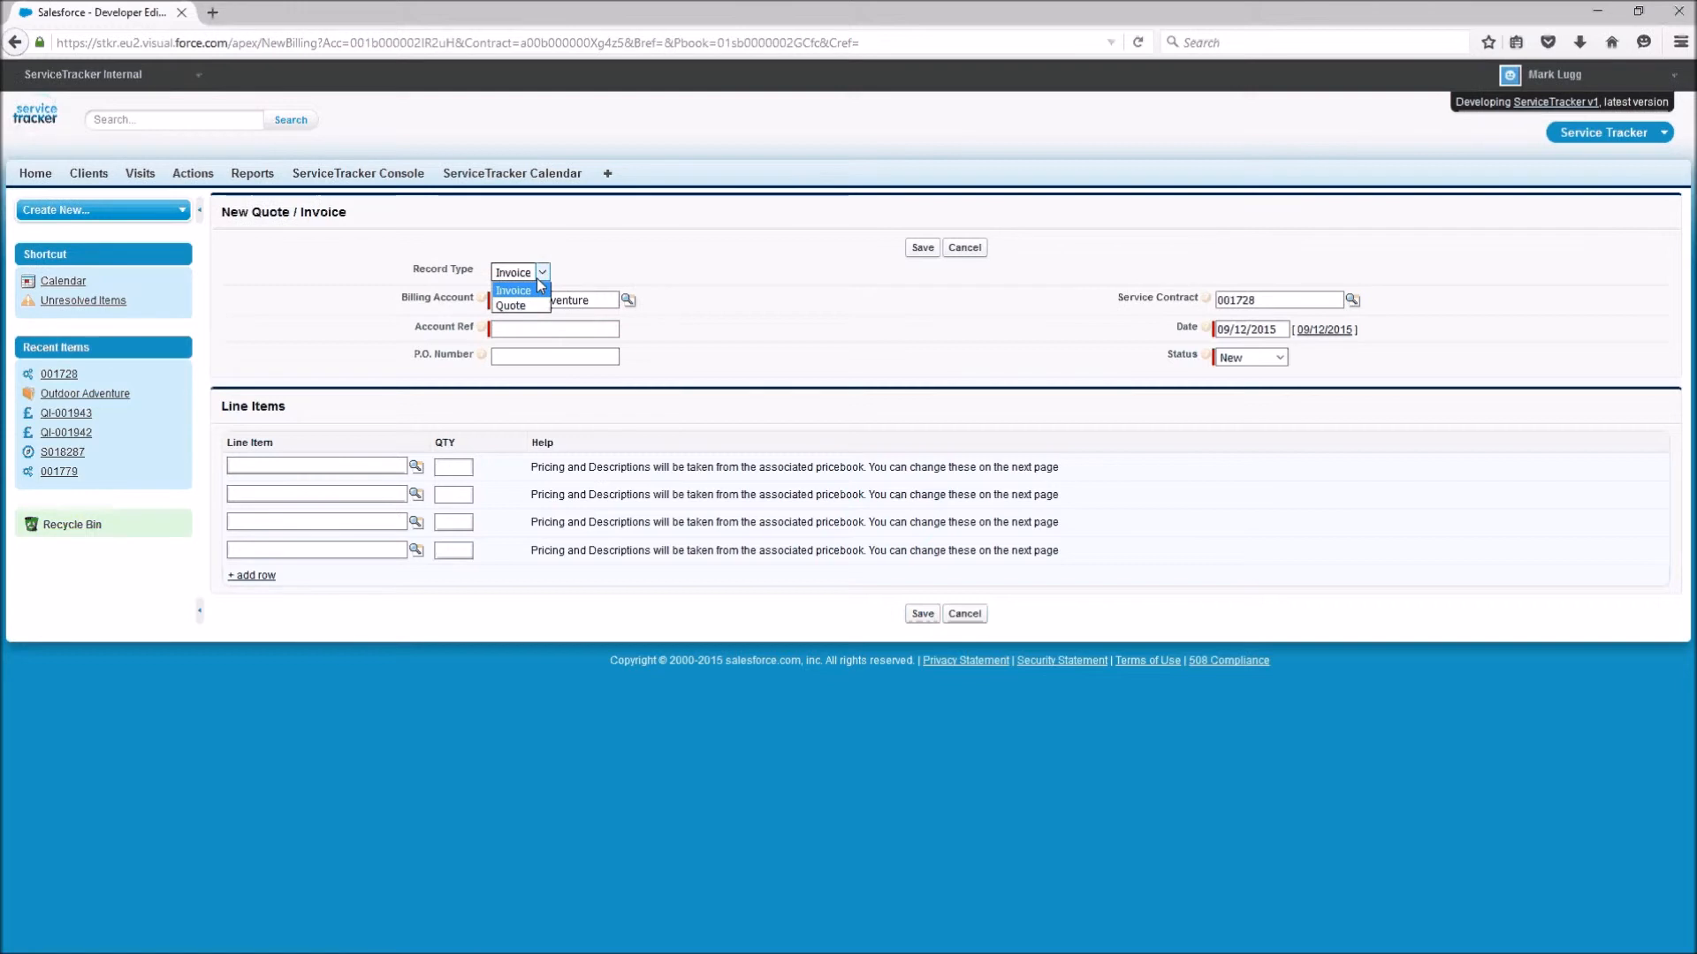
pyautogui.click(531, 290)
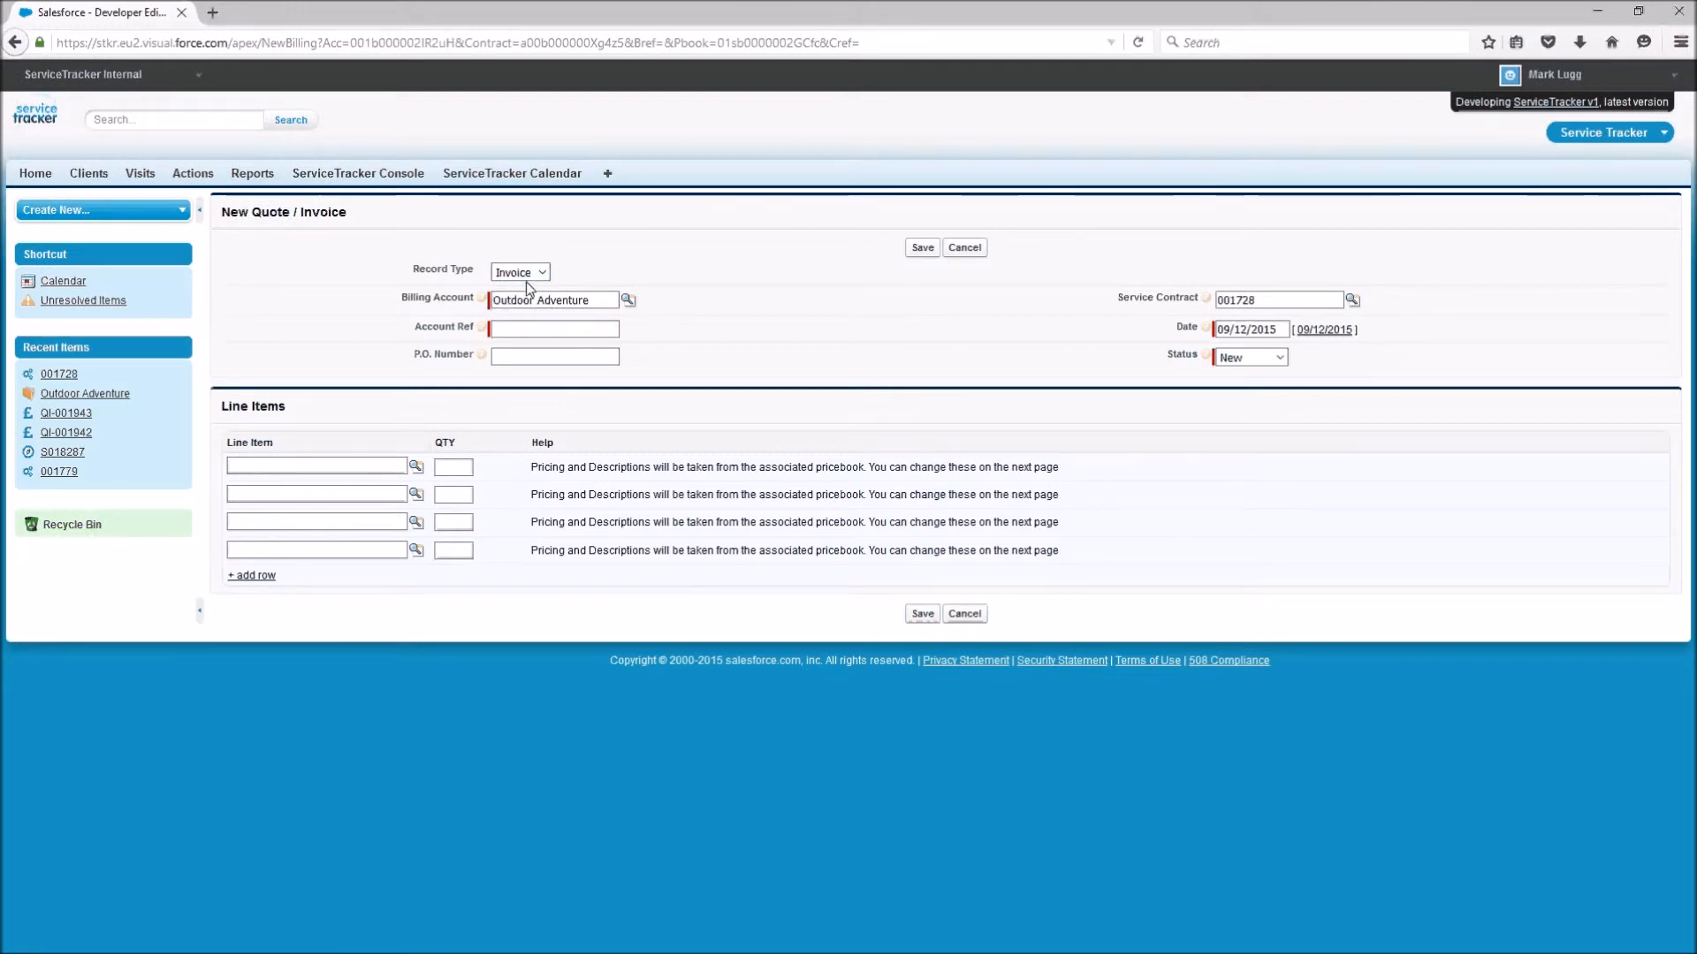
pyautogui.click(512, 328)
pyautogui.write('123456')
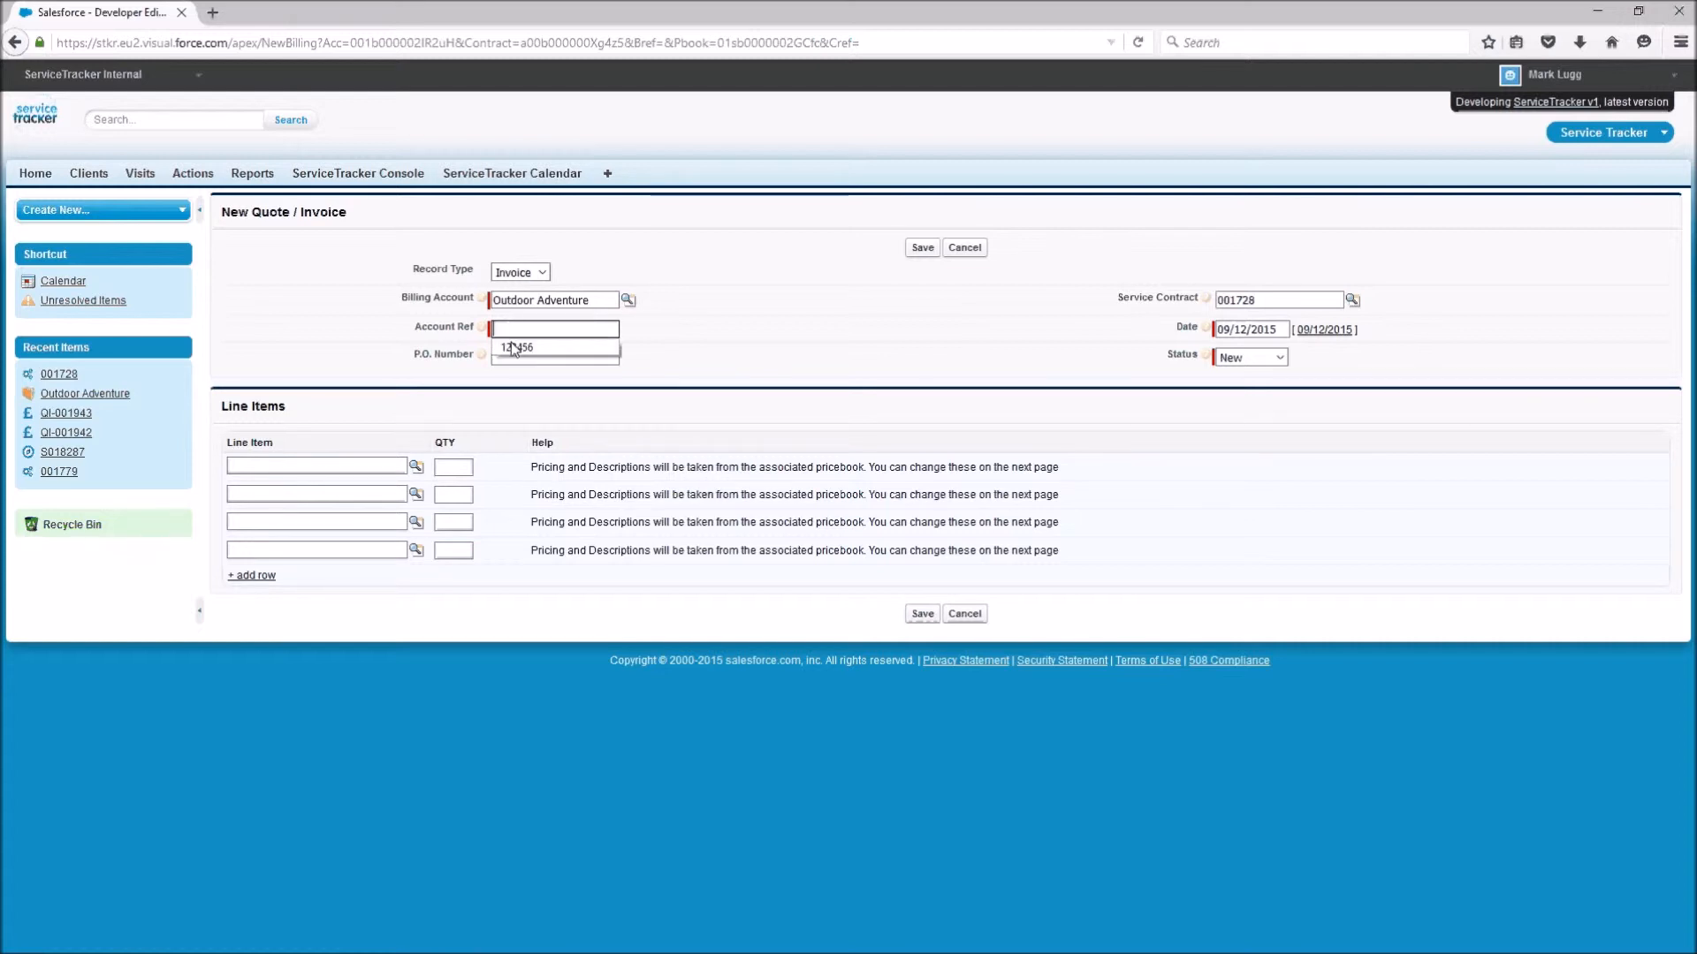
pyautogui.click(512, 353)
pyautogui.write('PO03888')
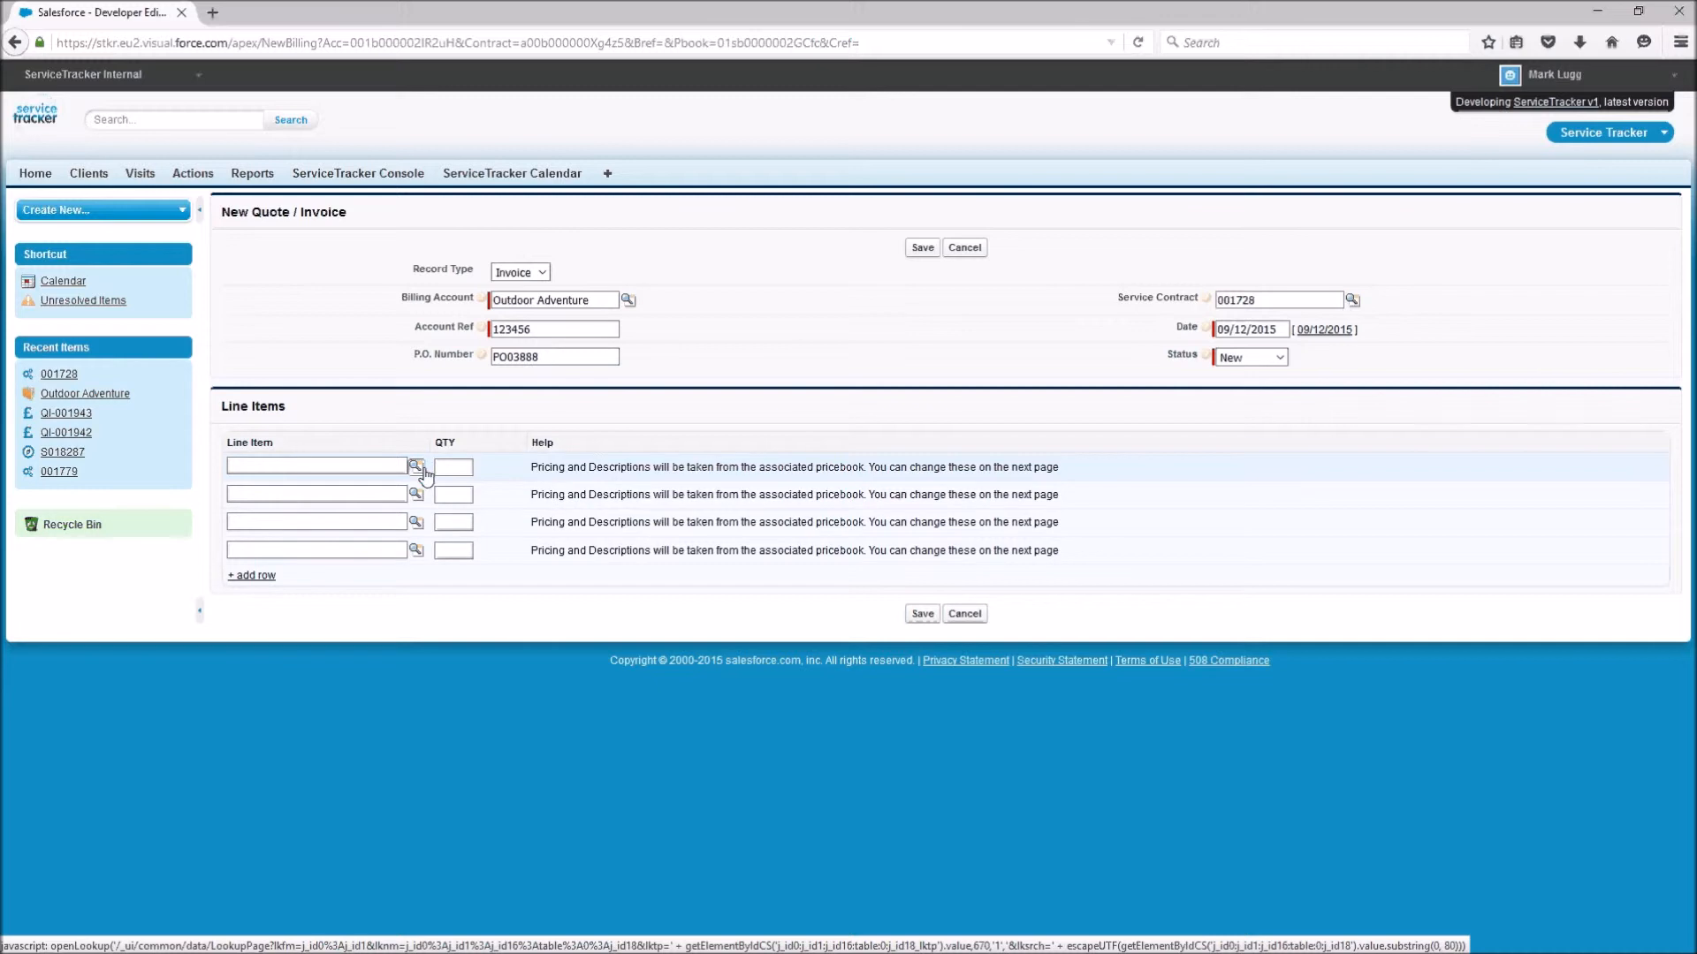
# Add a Dead Animal Removal line item with quantity 1 and save the invoice, keeping its pricebook description and sales price and no discount.
pyautogui.click(417, 469)
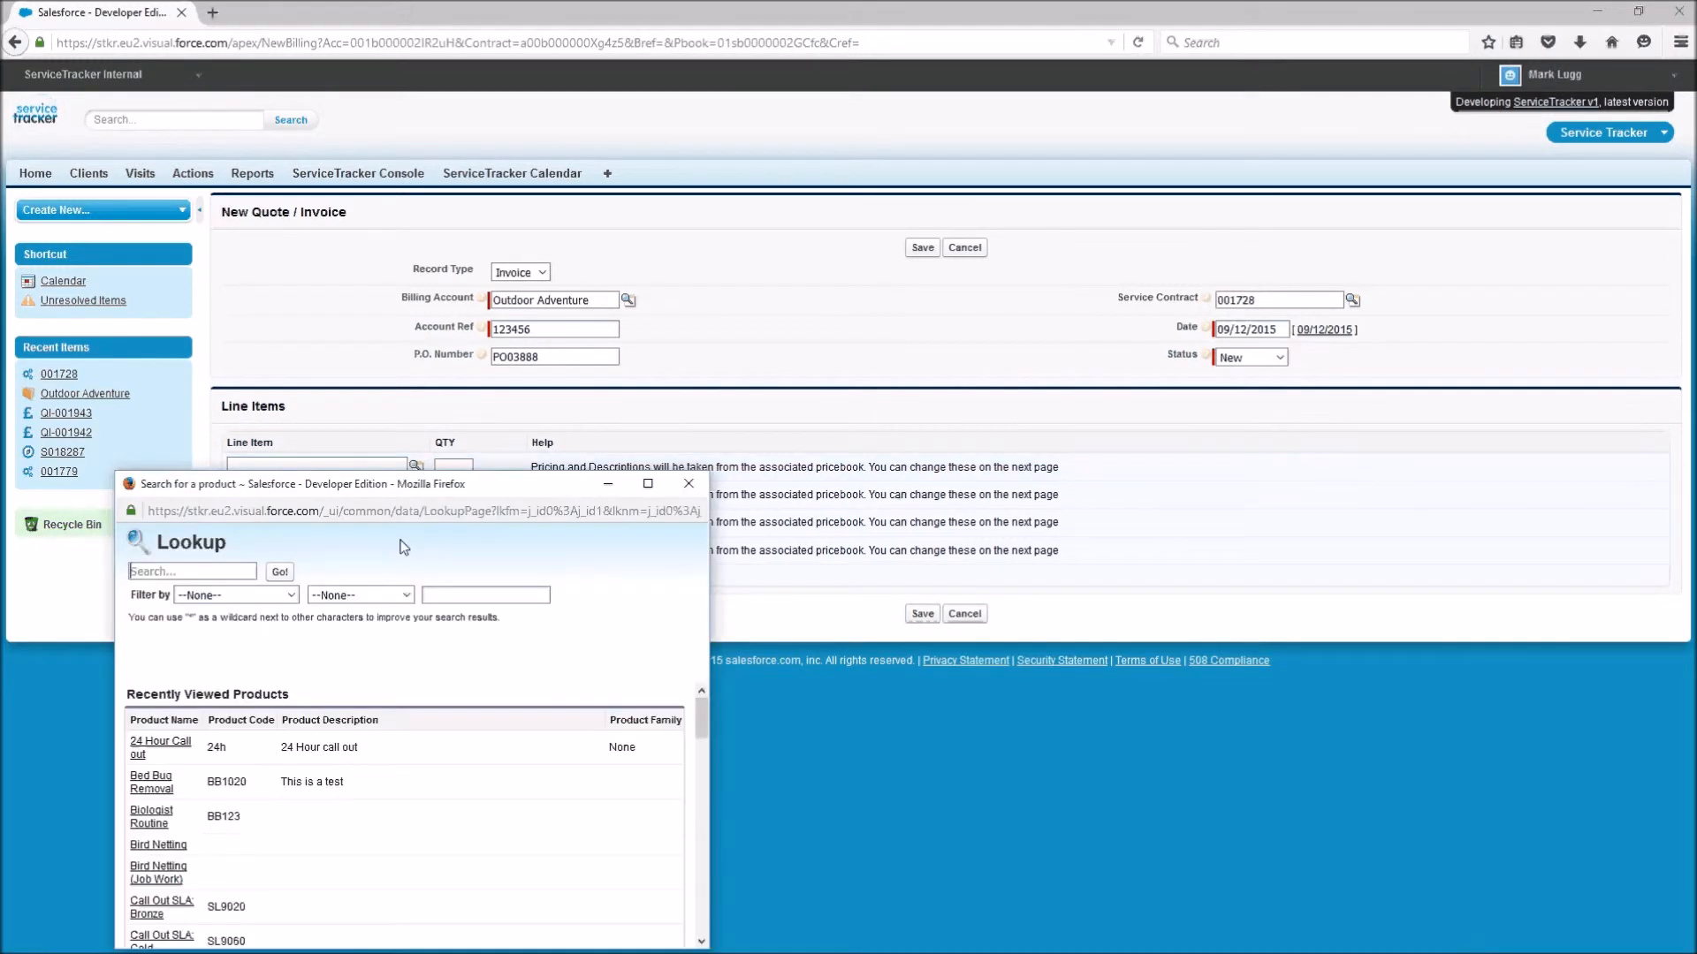
pyautogui.scroll(-3, 322, 711)
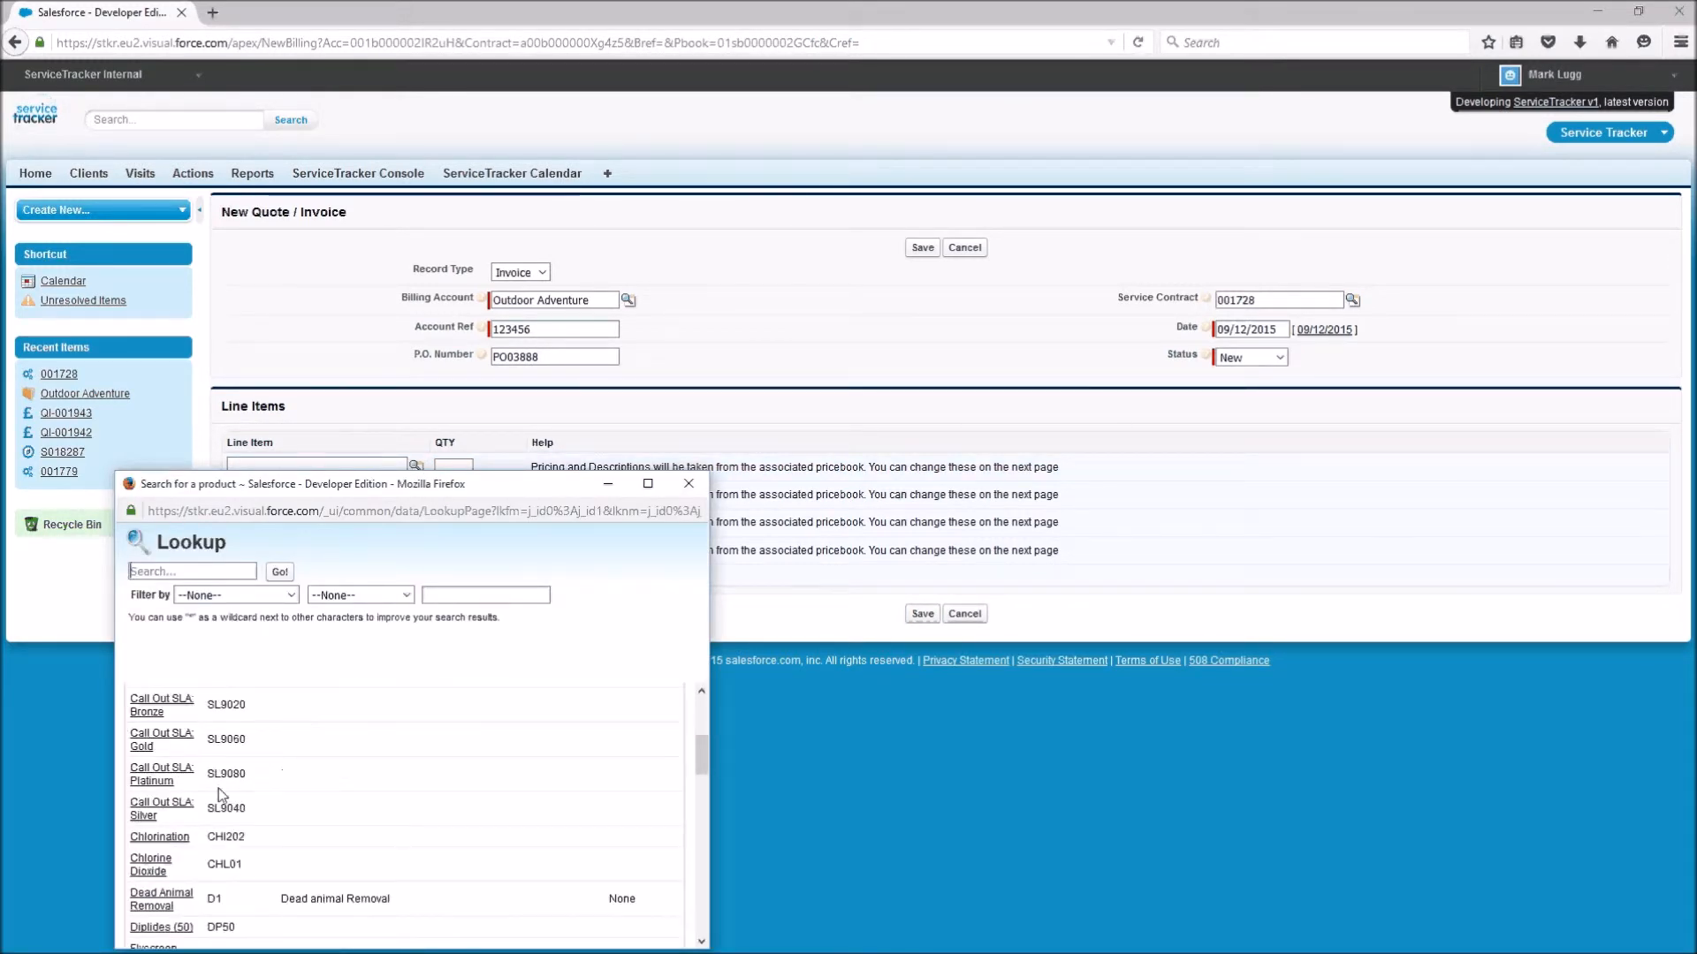
pyautogui.click(161, 899)
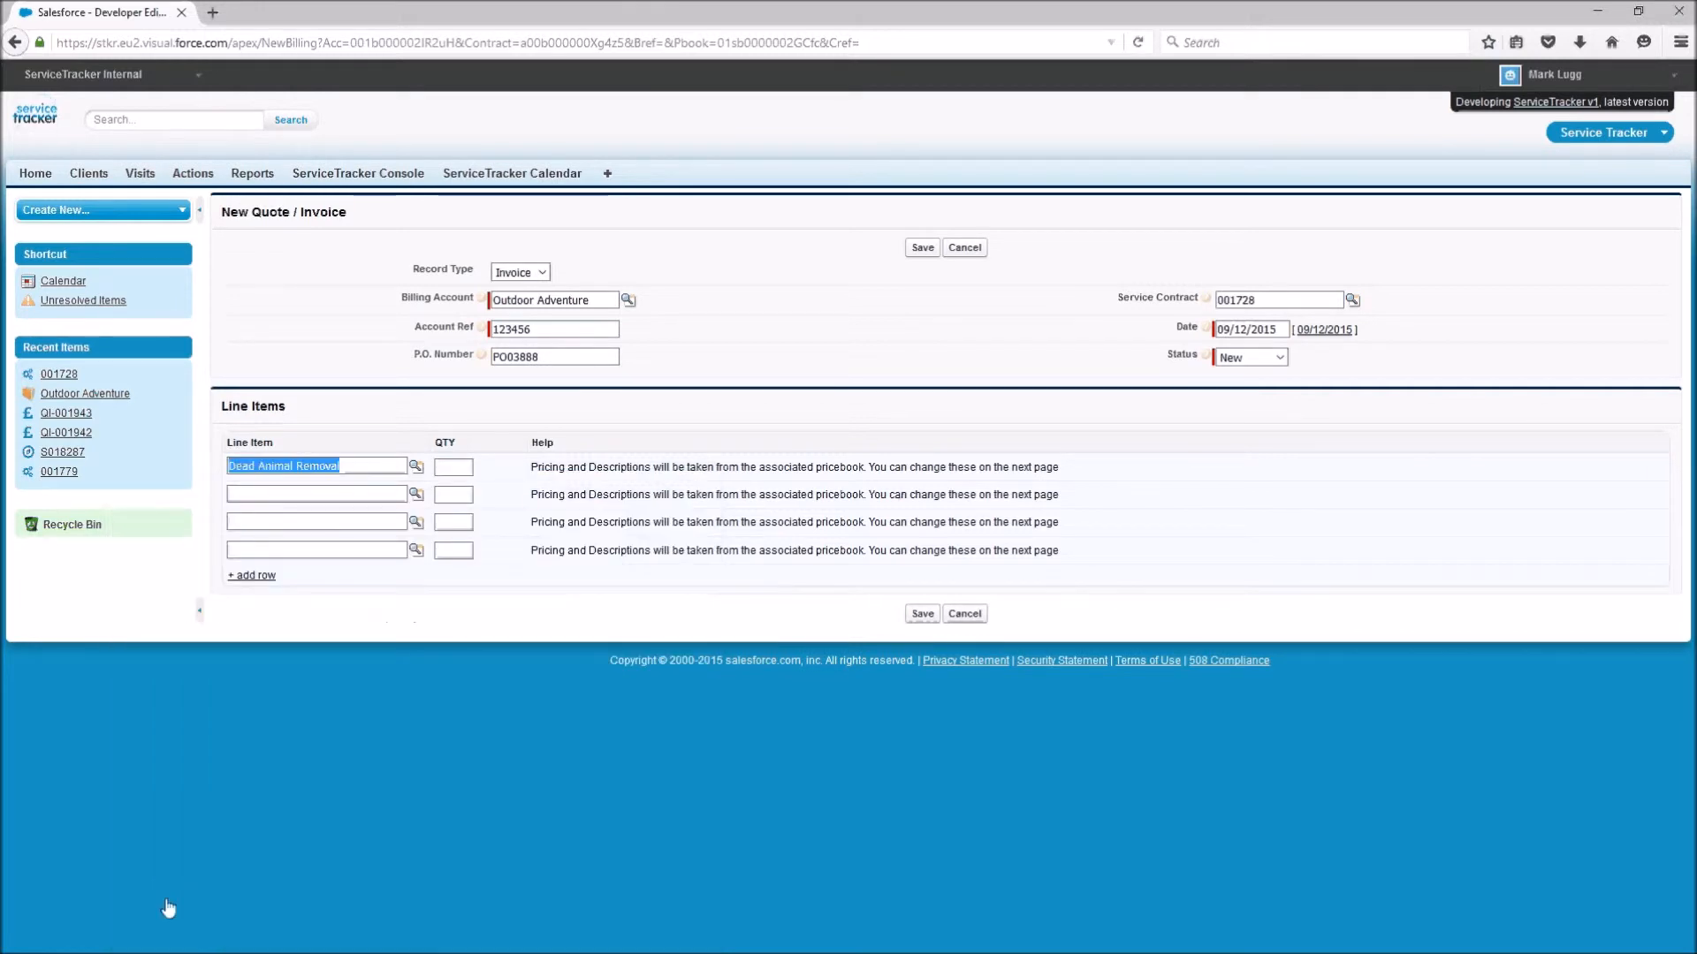
pyautogui.click(462, 469)
pyautogui.write('1')
pyautogui.click(459, 485)
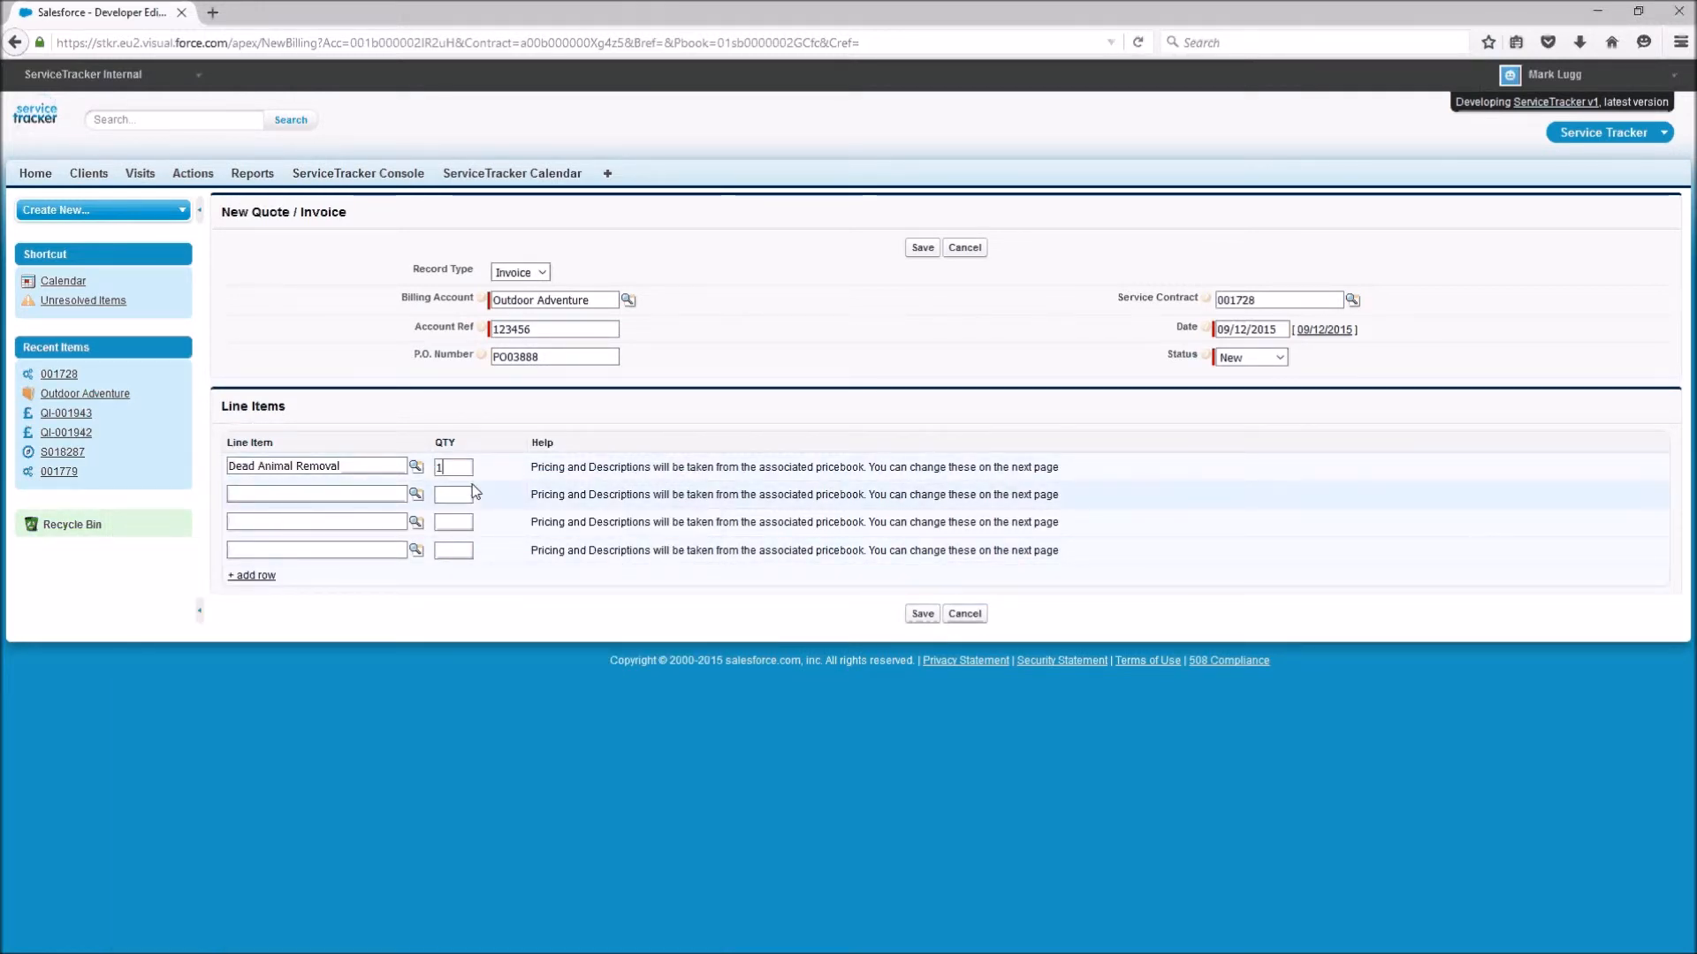
pyautogui.click(917, 616)
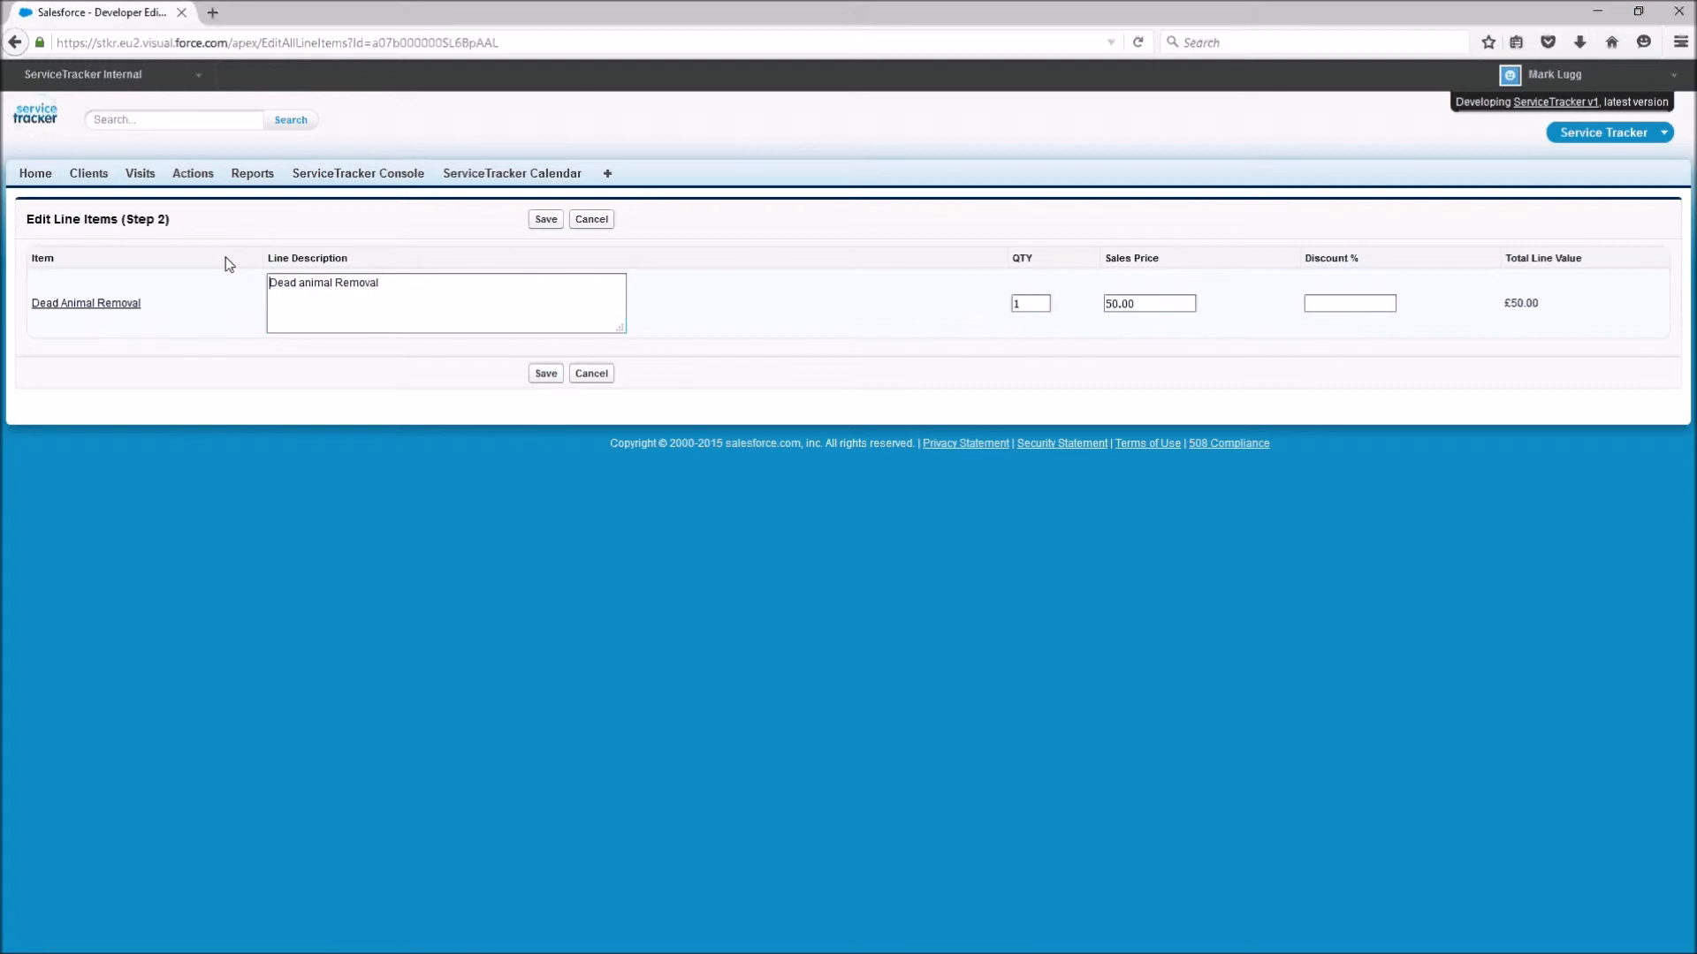
pyautogui.click(545, 375)
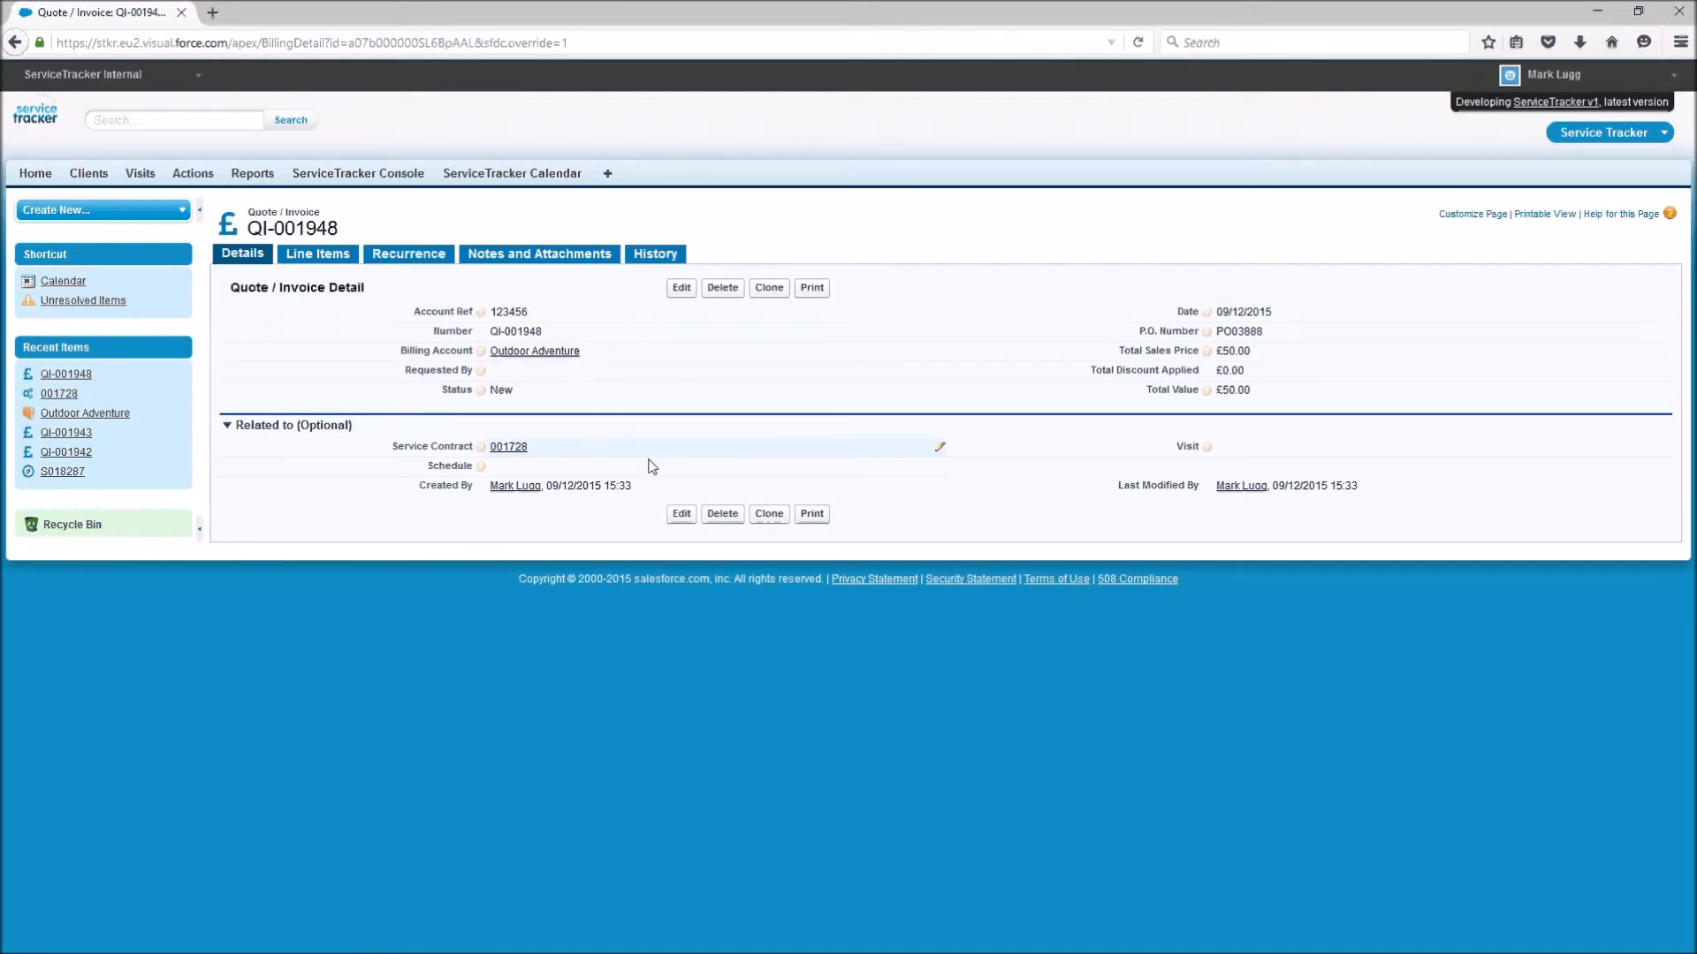
# Edit the invoice to set Requested By to the client's contact and save it.
pyautogui.click(682, 518)
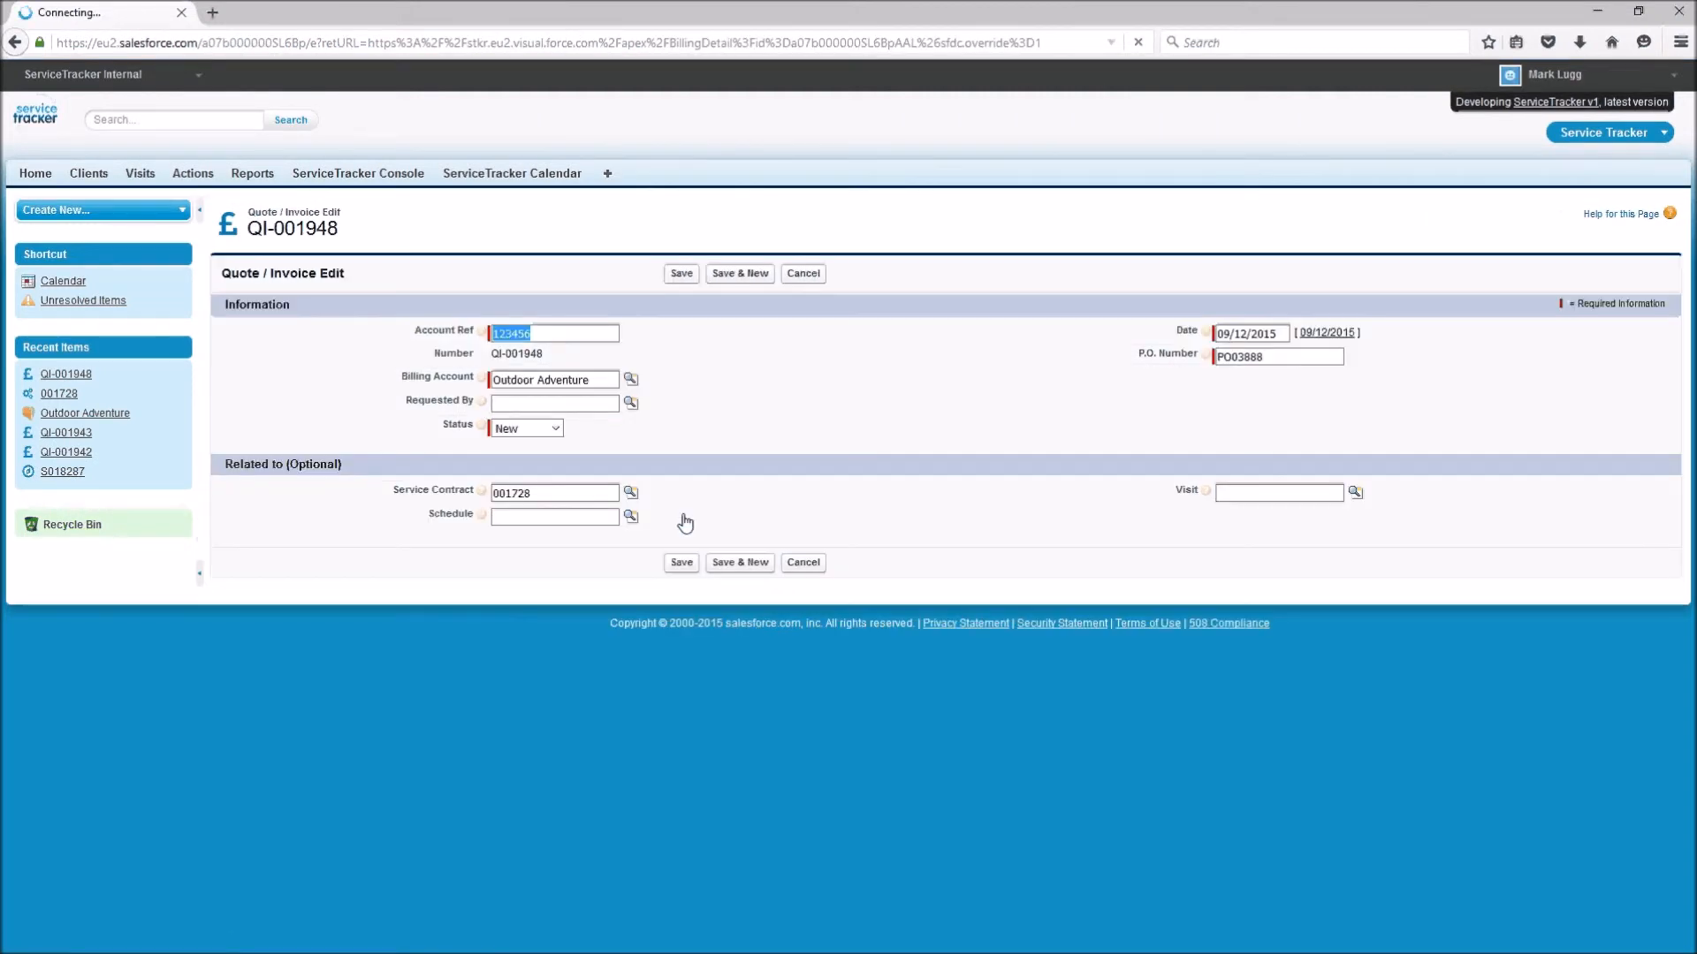
pyautogui.click(630, 403)
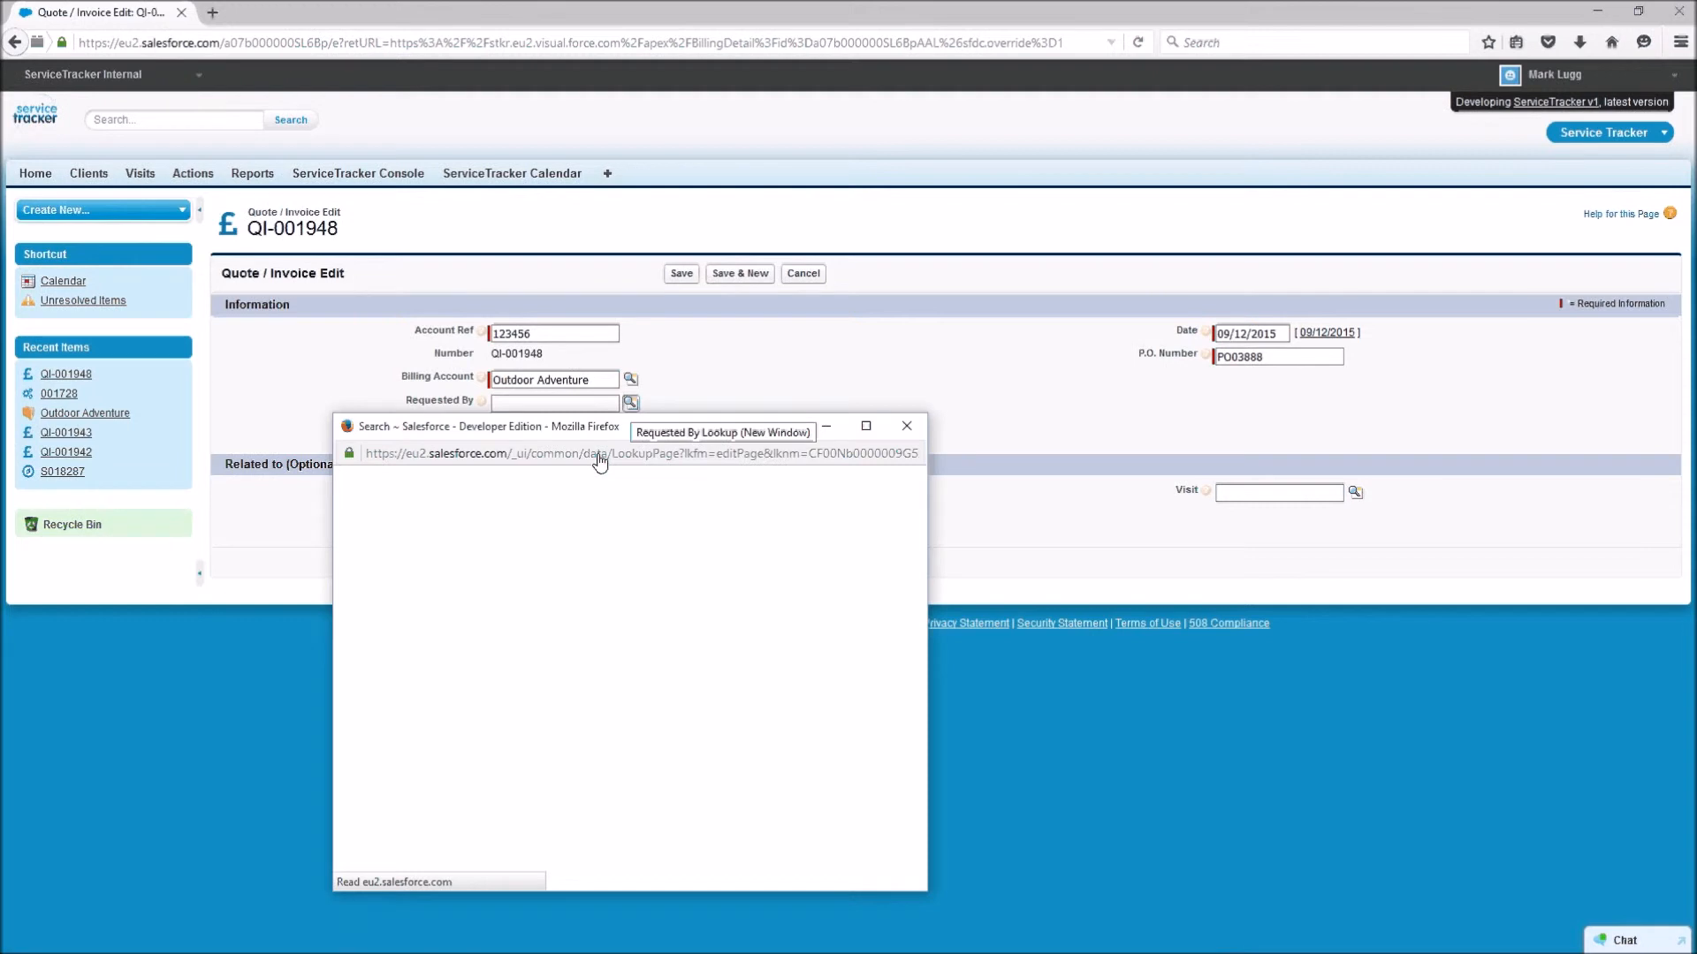
pyautogui.click(369, 686)
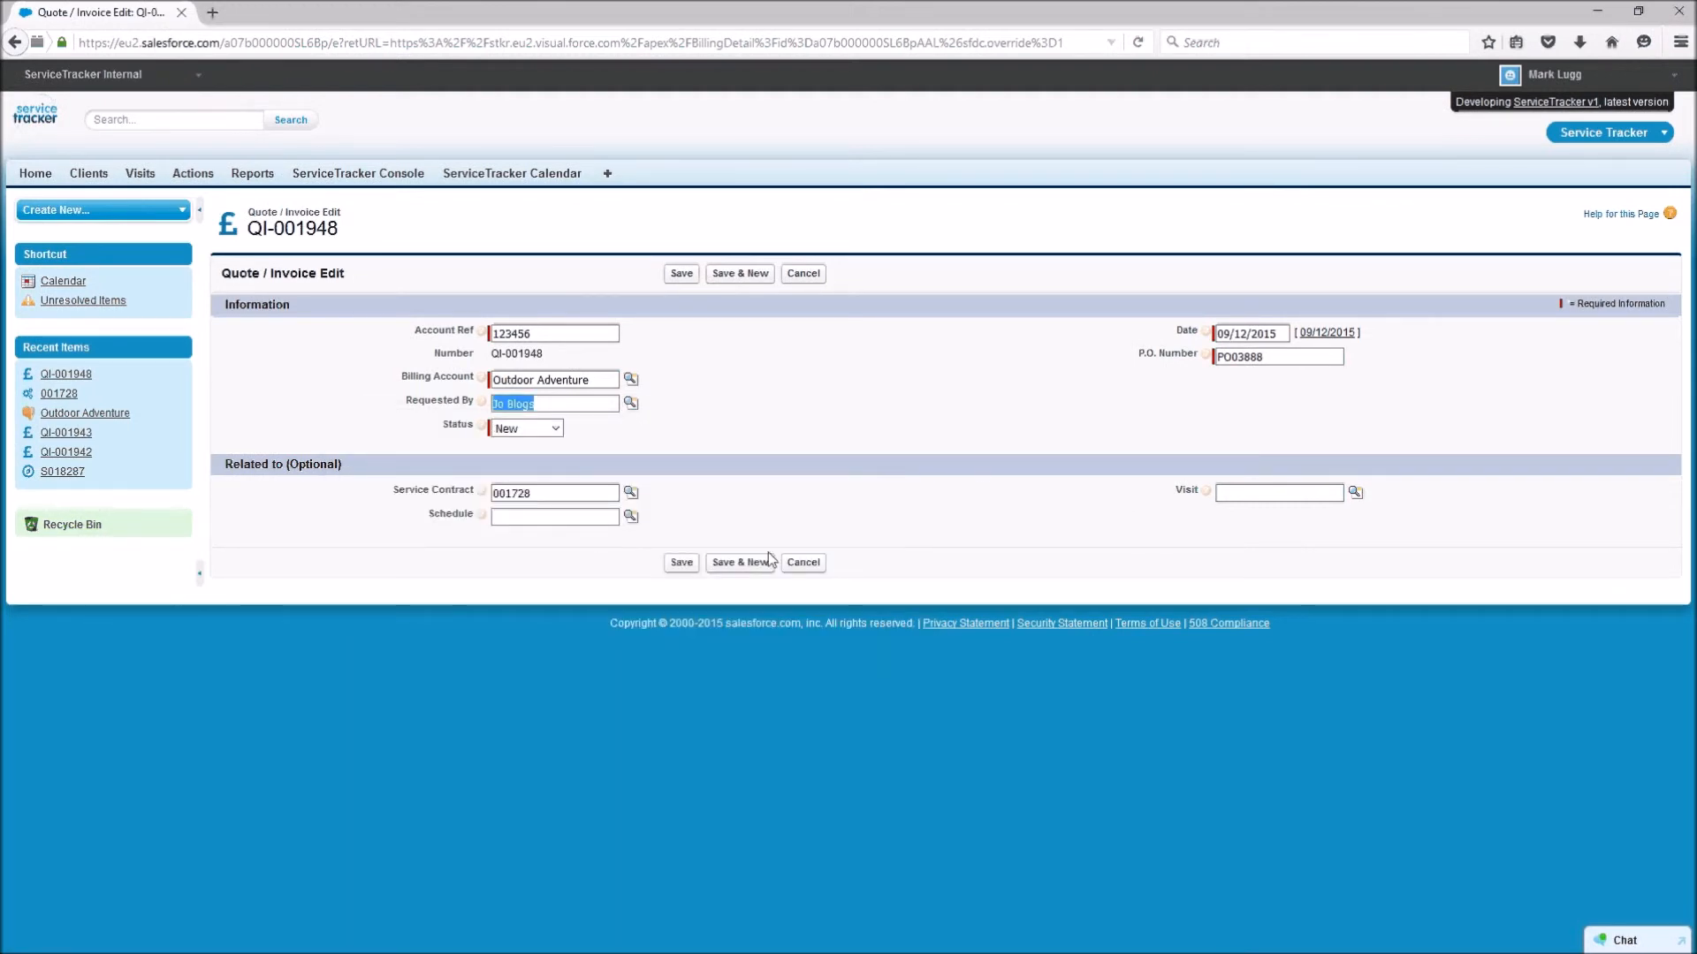
pyautogui.click(681, 566)
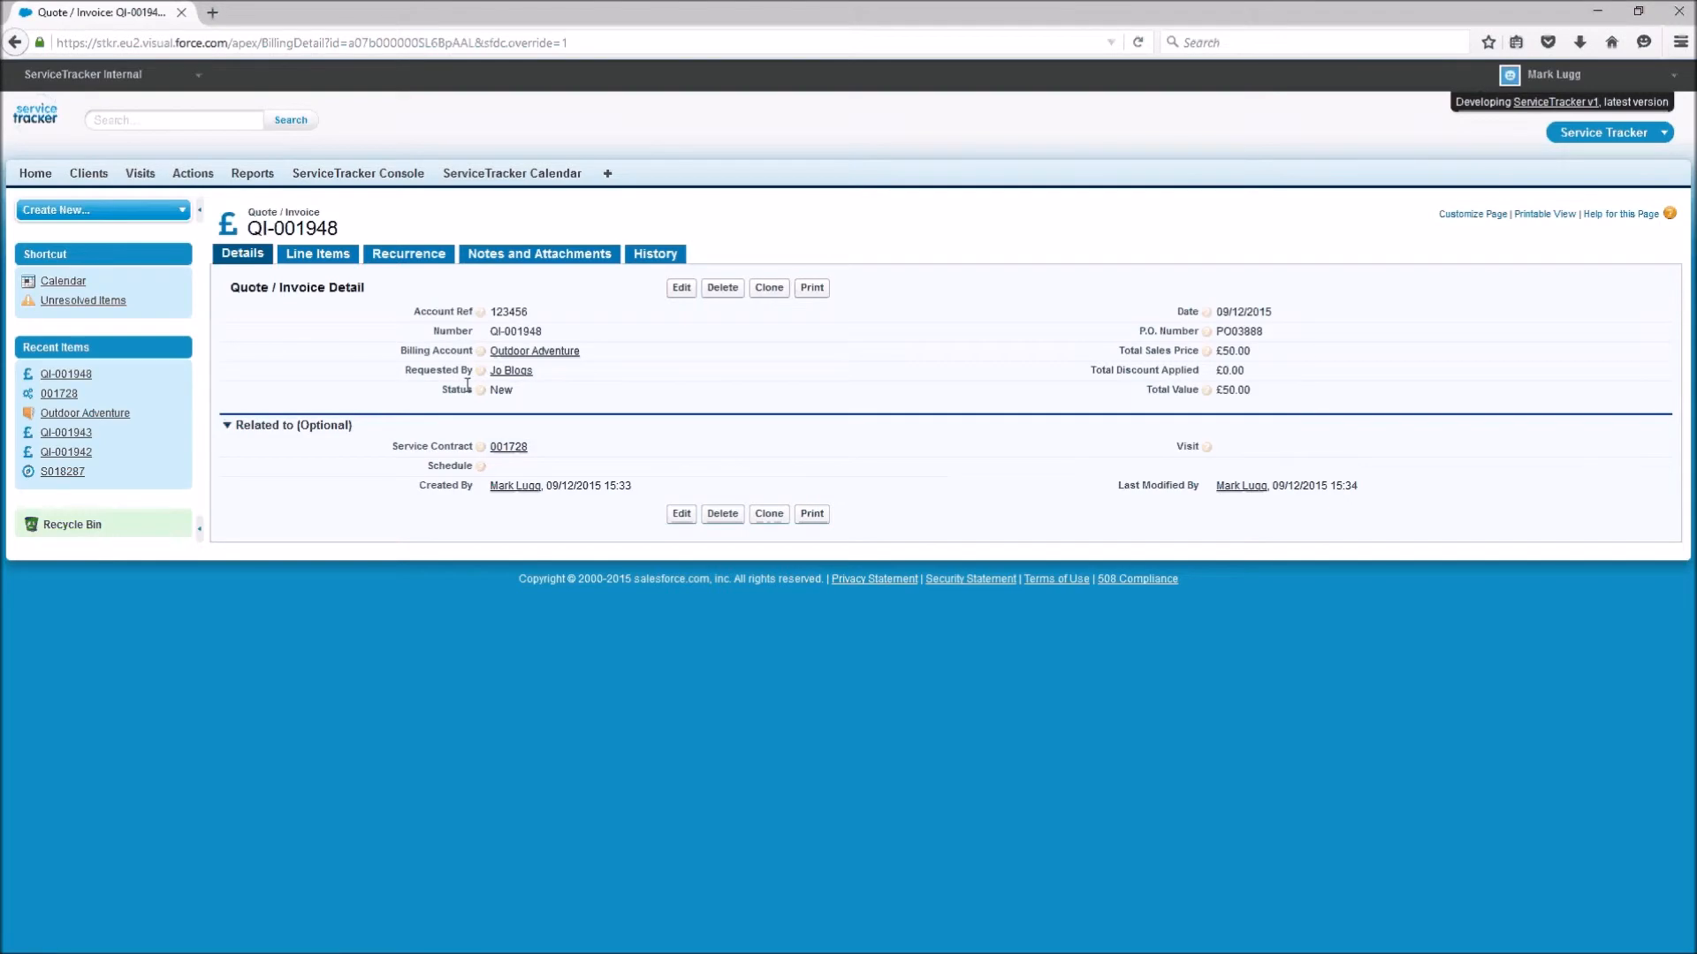
# Check the invoice's line items, print the invoice as a PDF, review the document and close it together with the blank pop-up window.
pyautogui.click(325, 260)
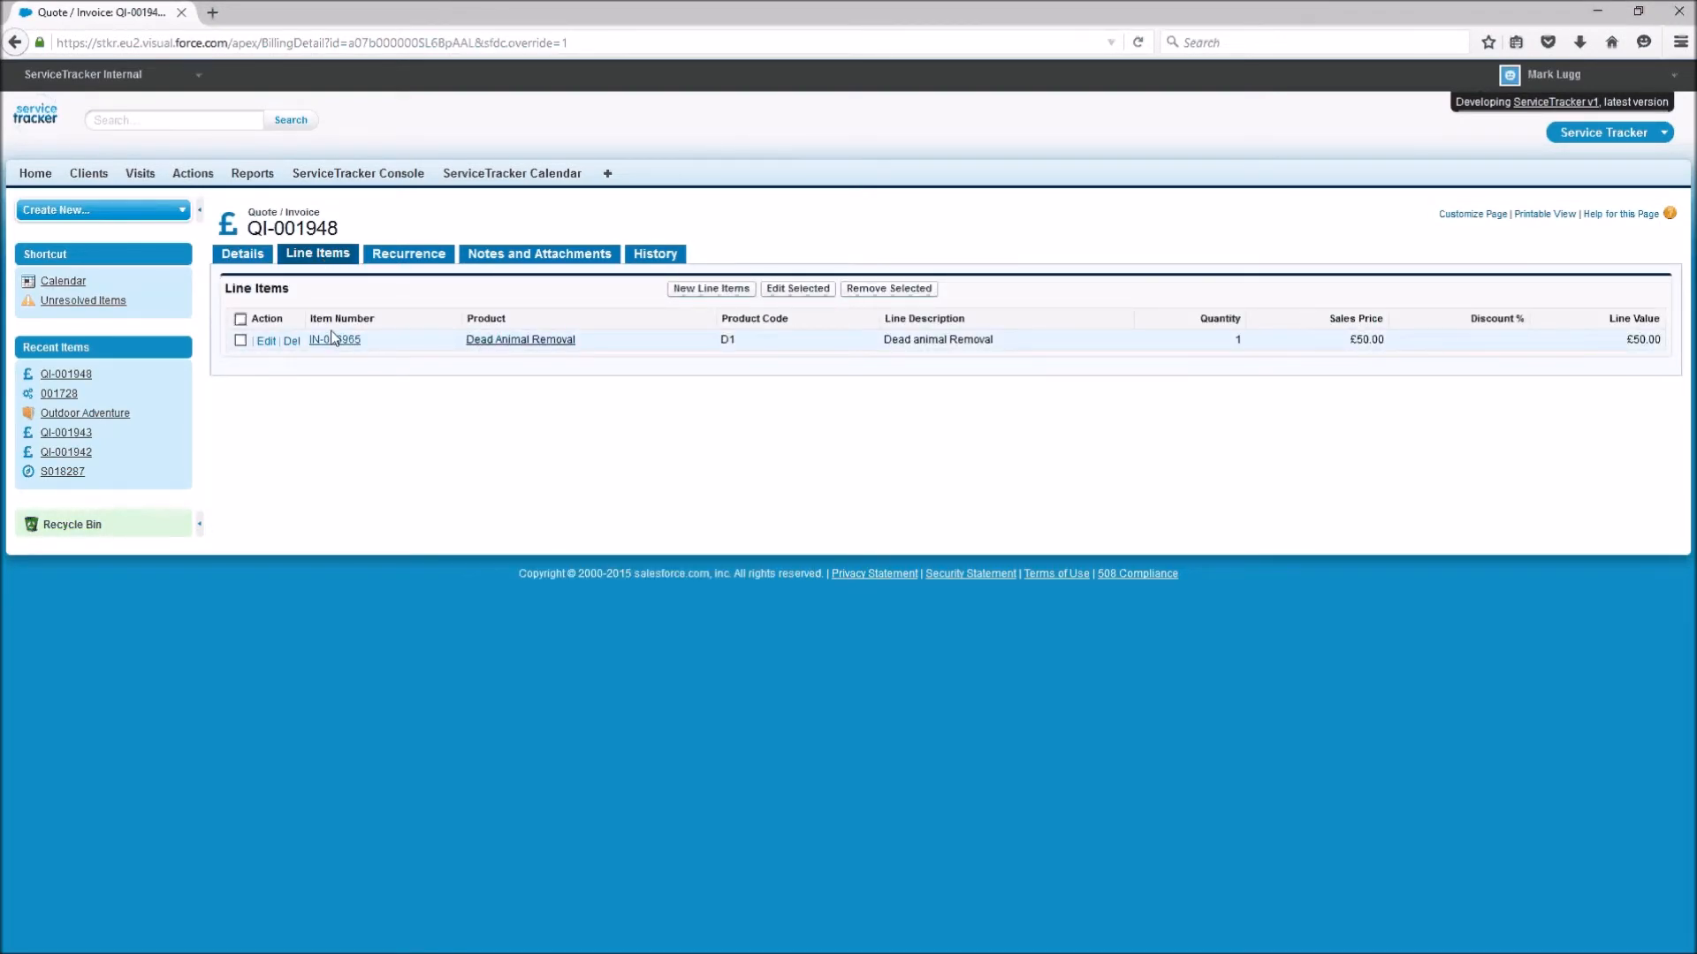
pyautogui.click(249, 261)
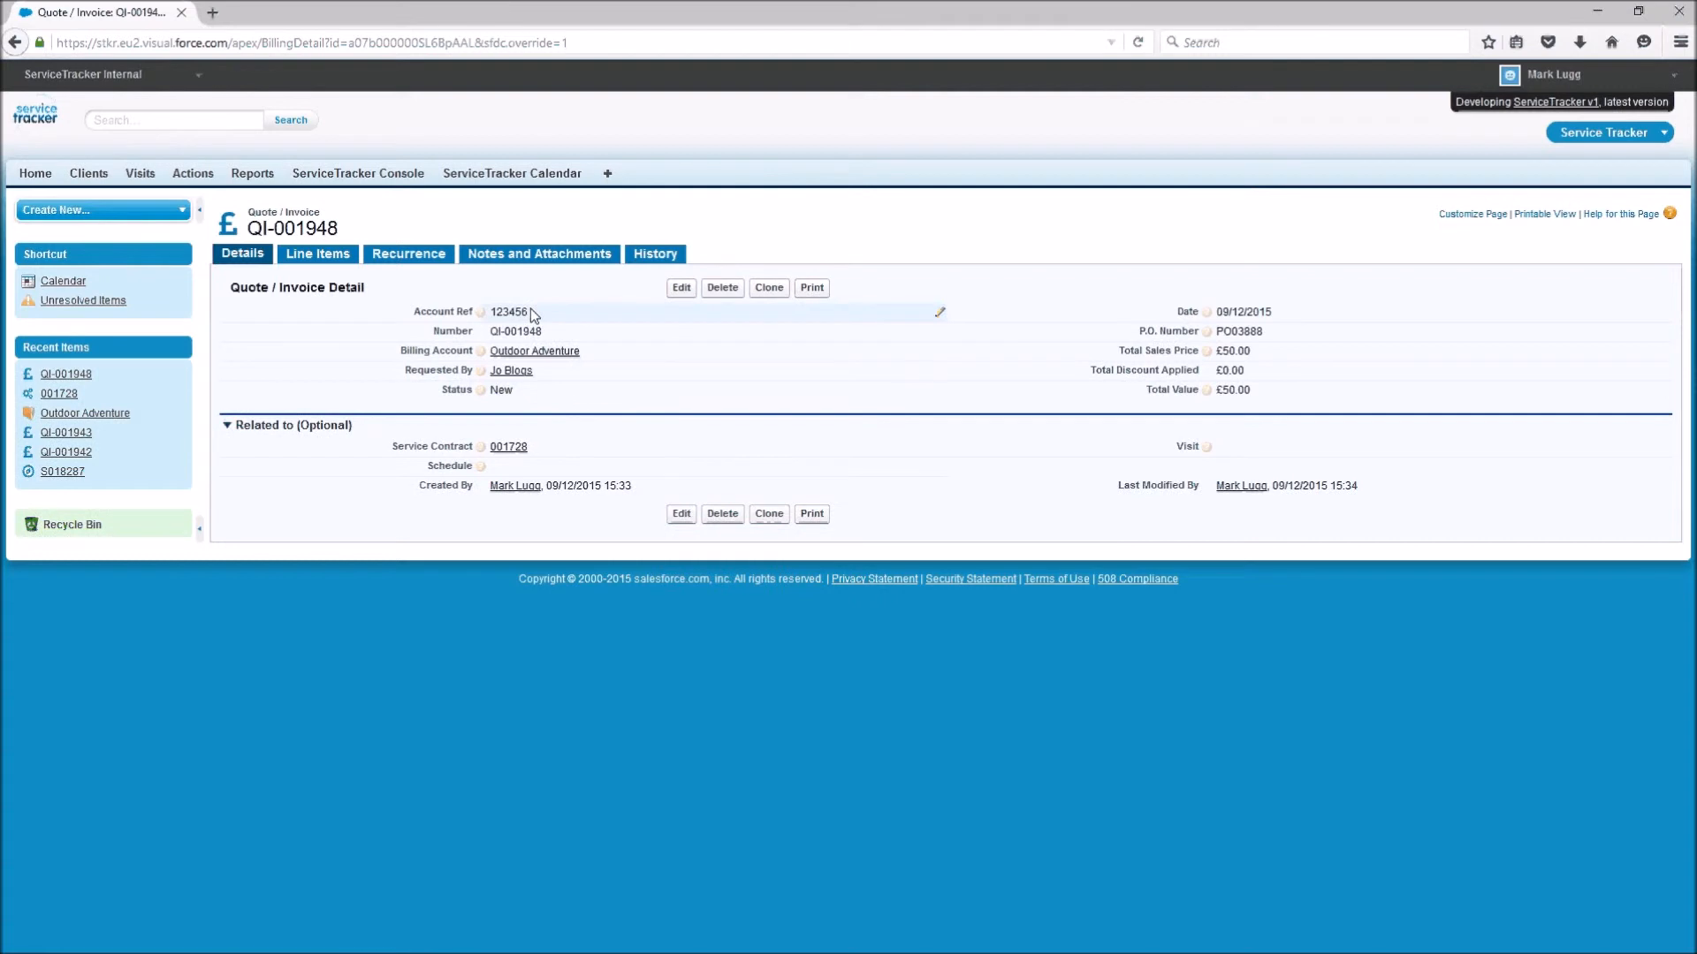
pyautogui.click(809, 289)
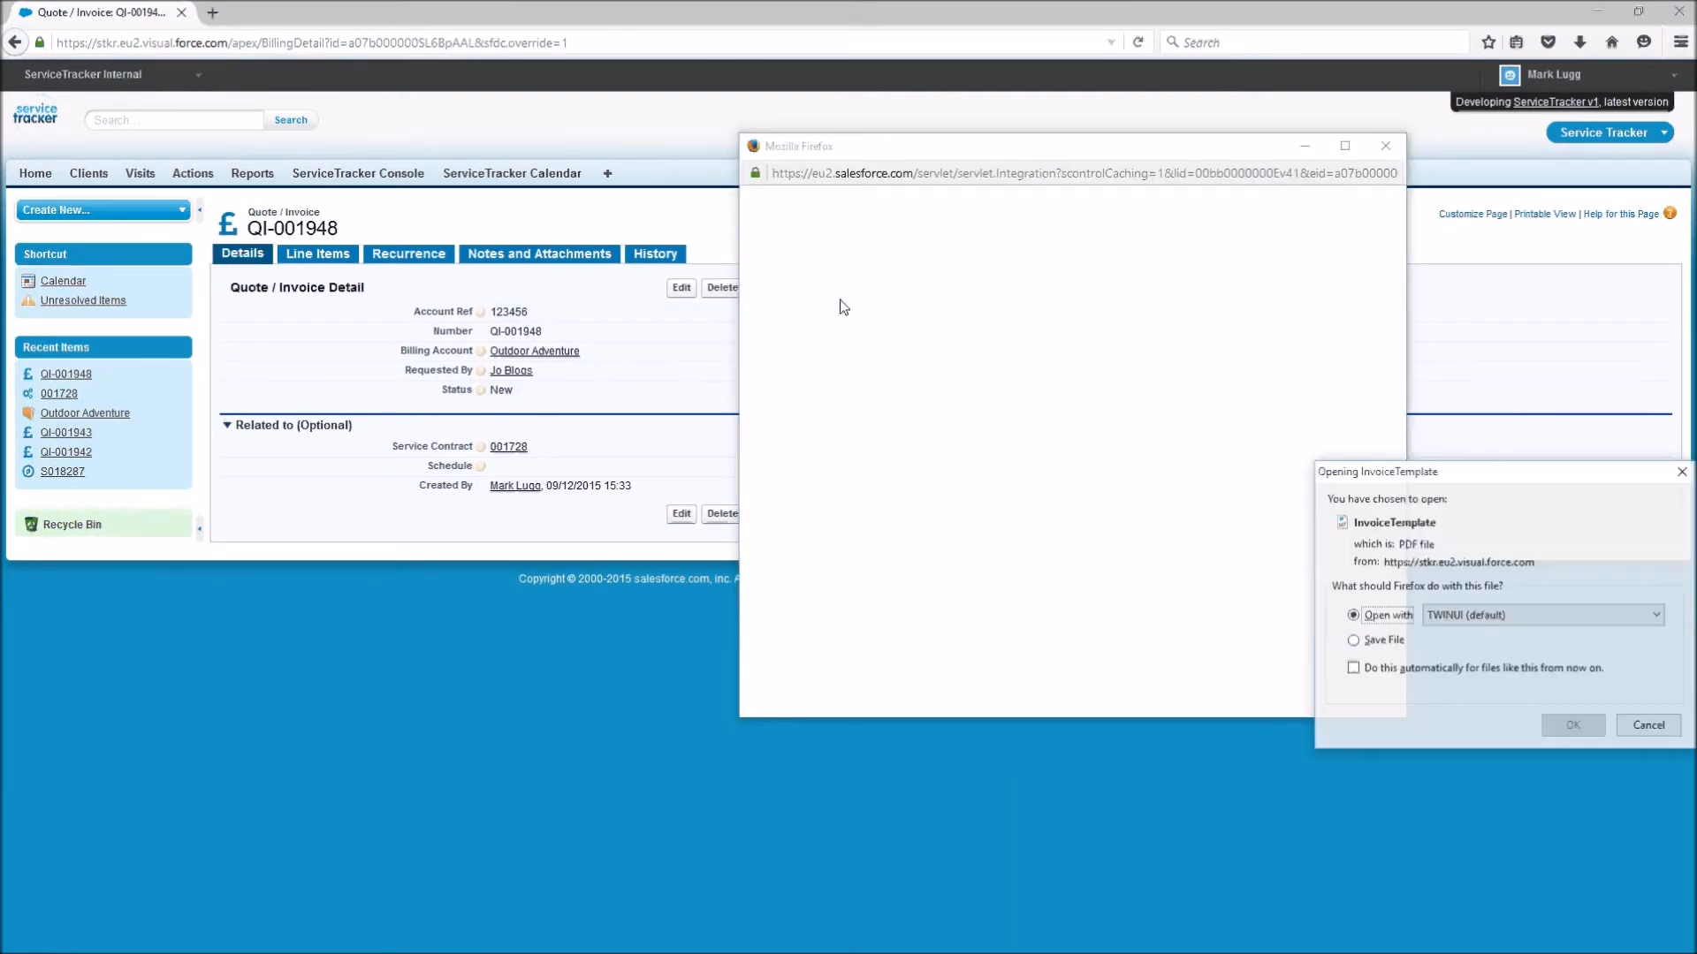
pyautogui.click(1593, 723)
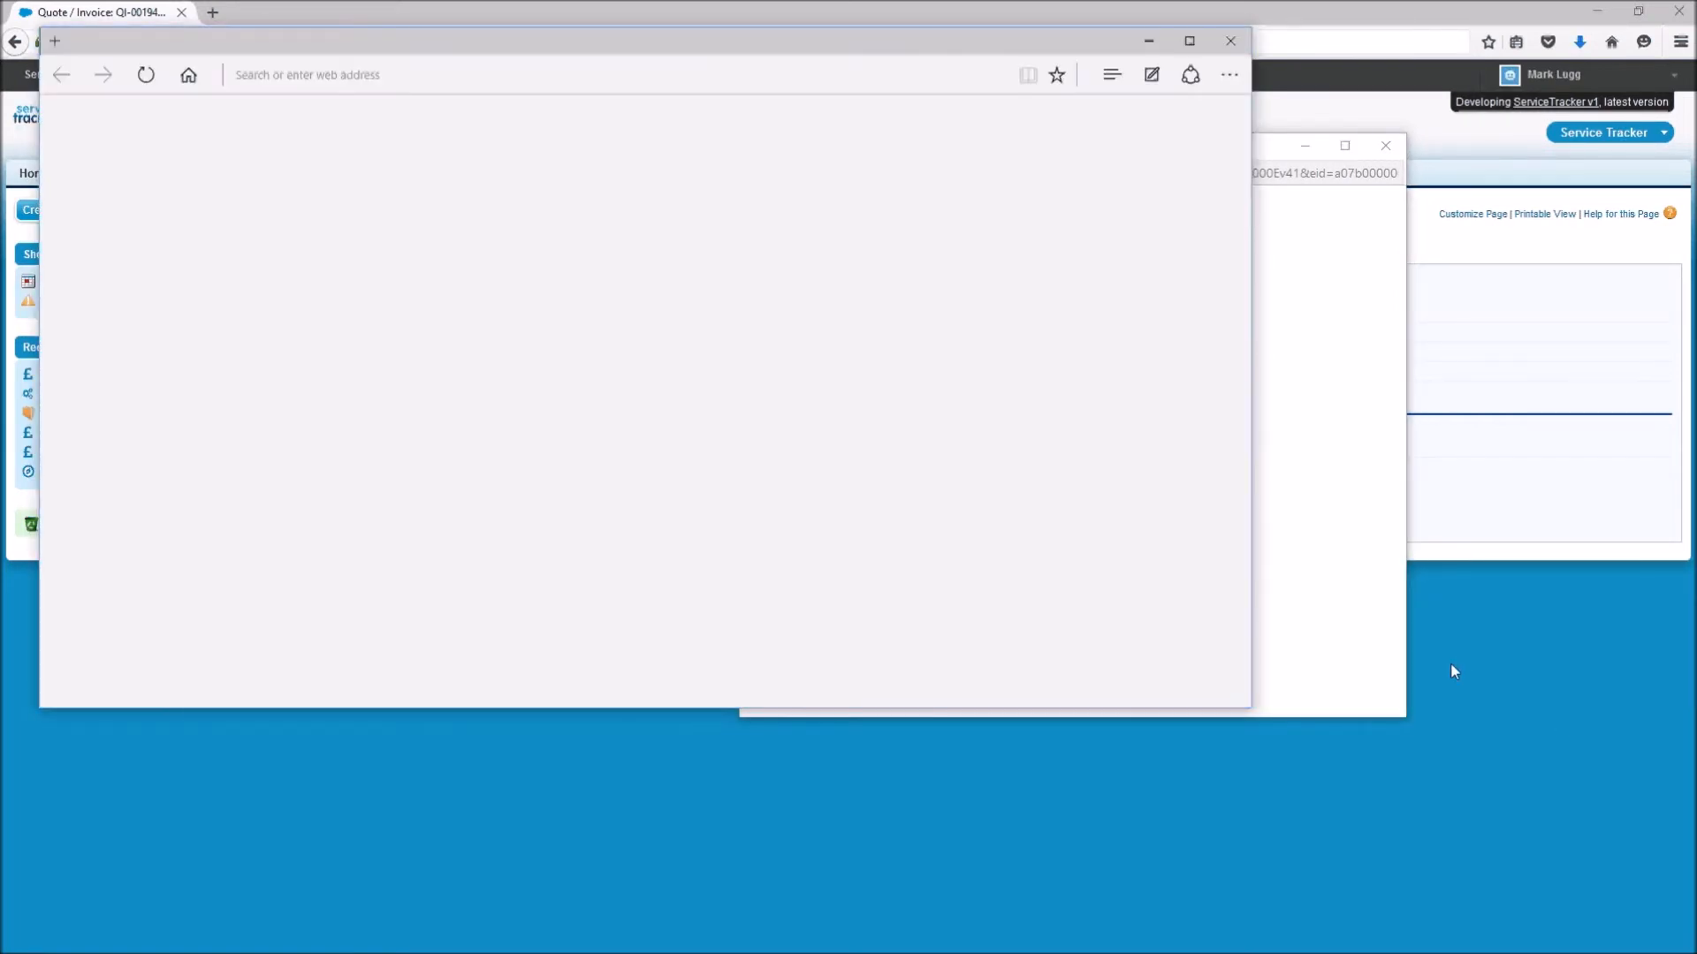
pyautogui.scroll(-3, 840, 485)
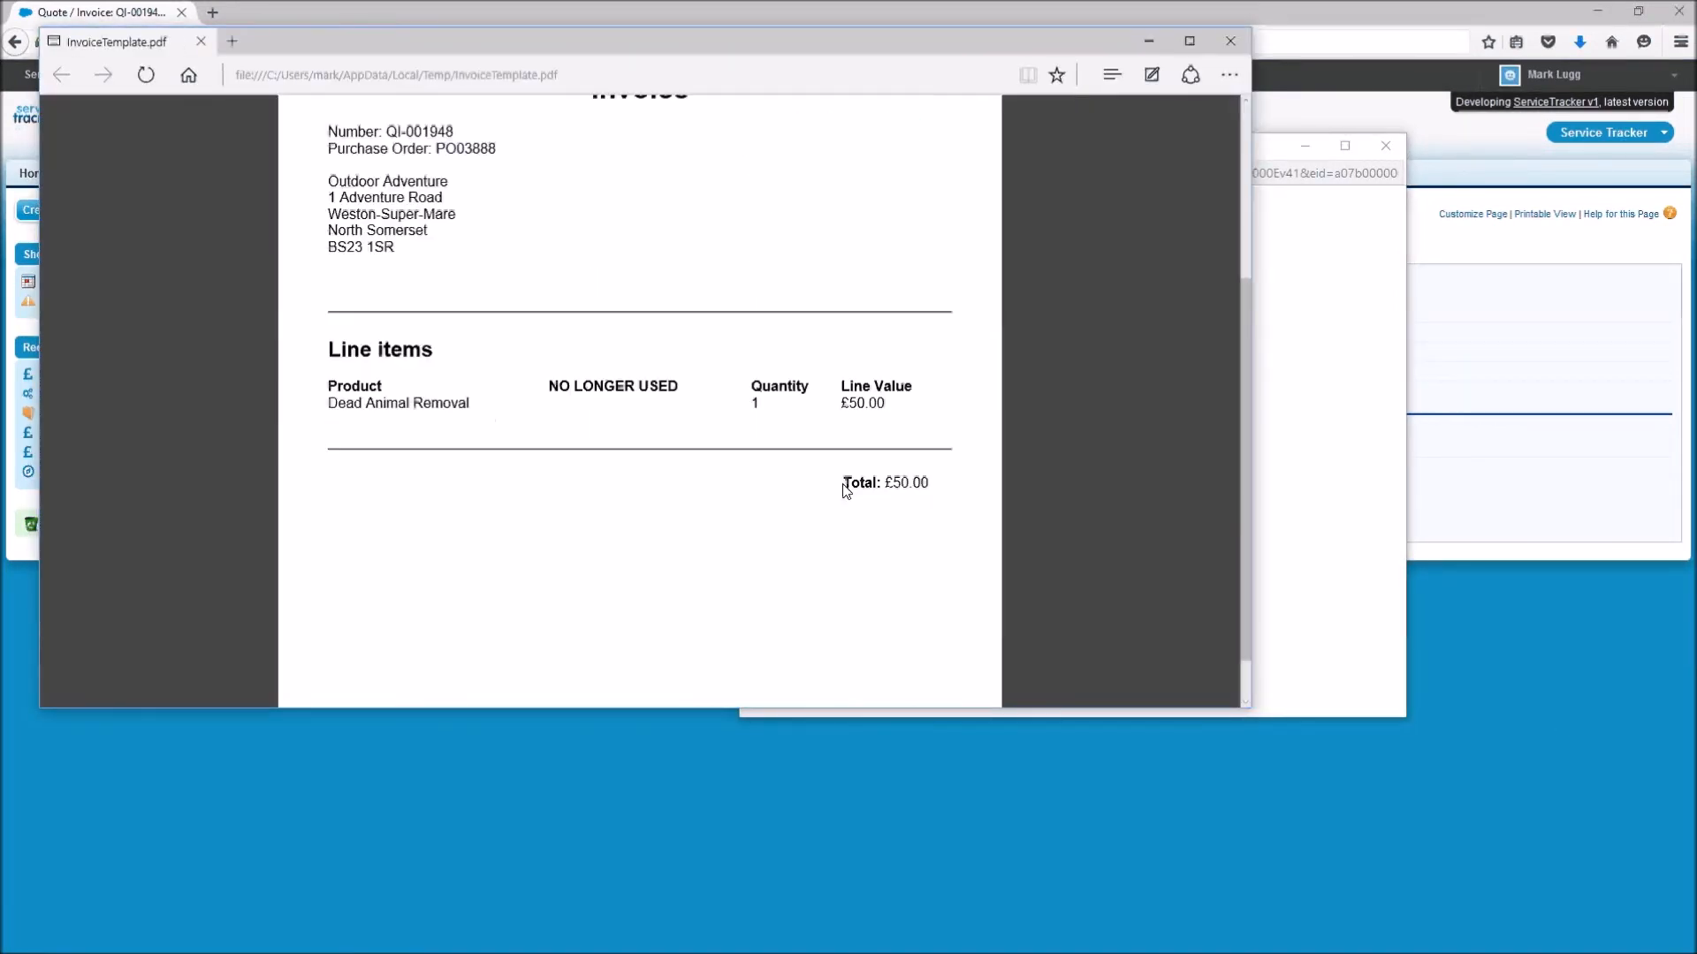
pyautogui.scroll(3, 847, 487)
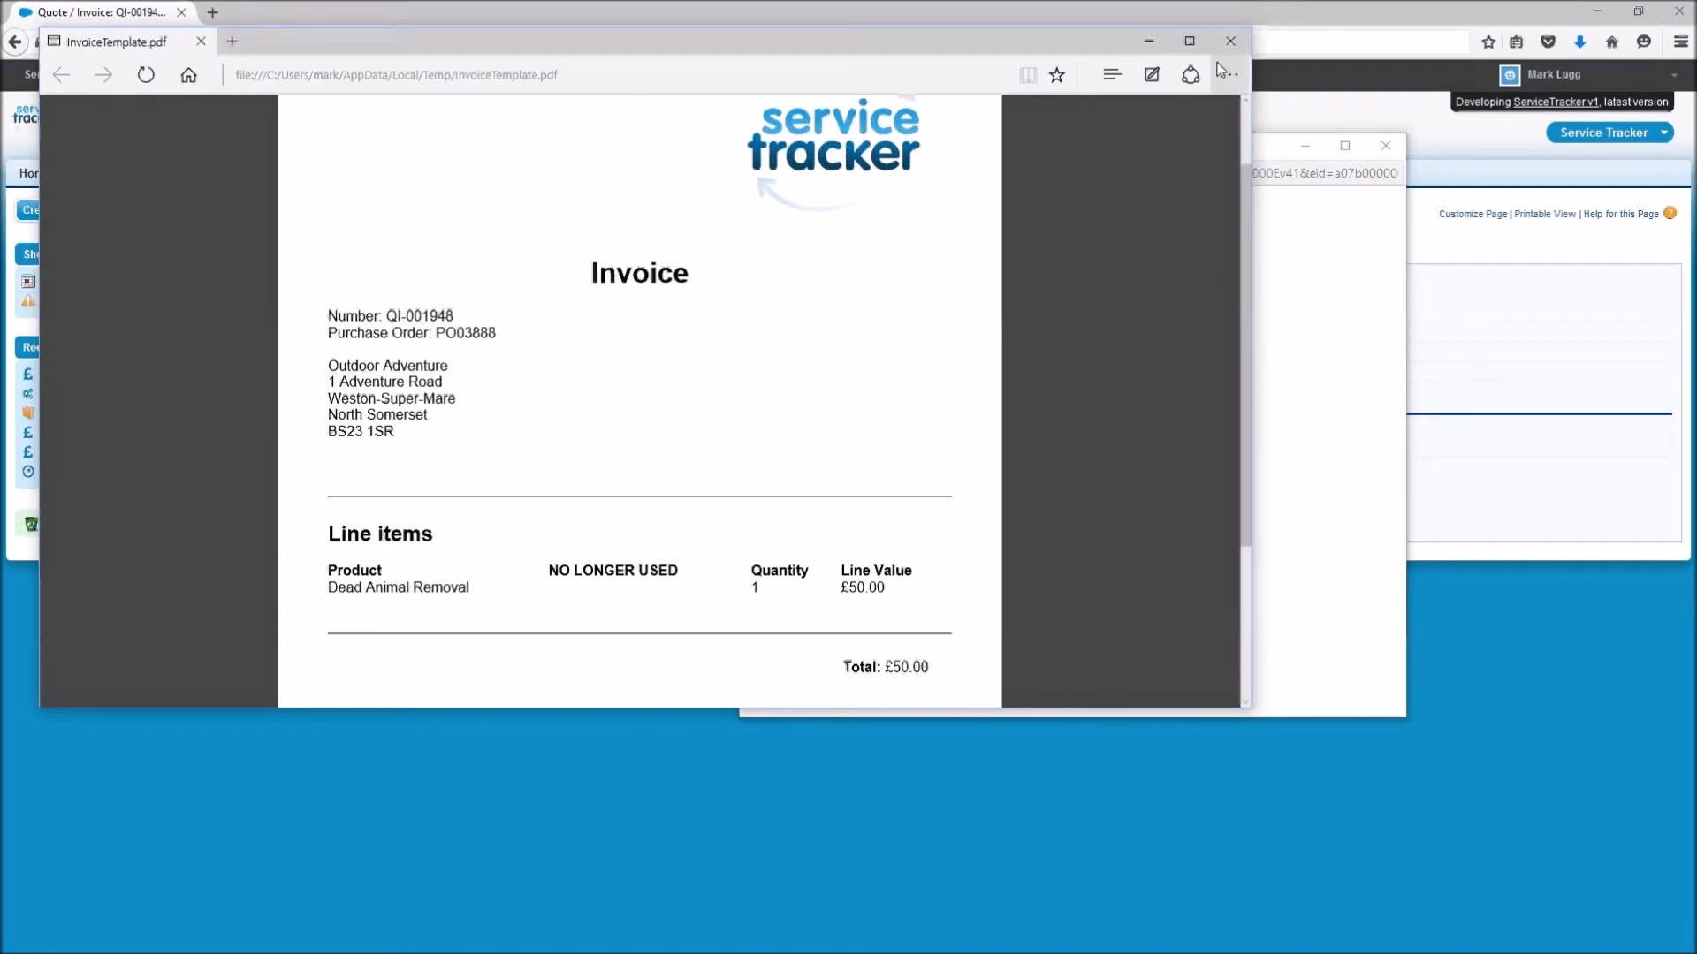
pyautogui.click(1230, 41)
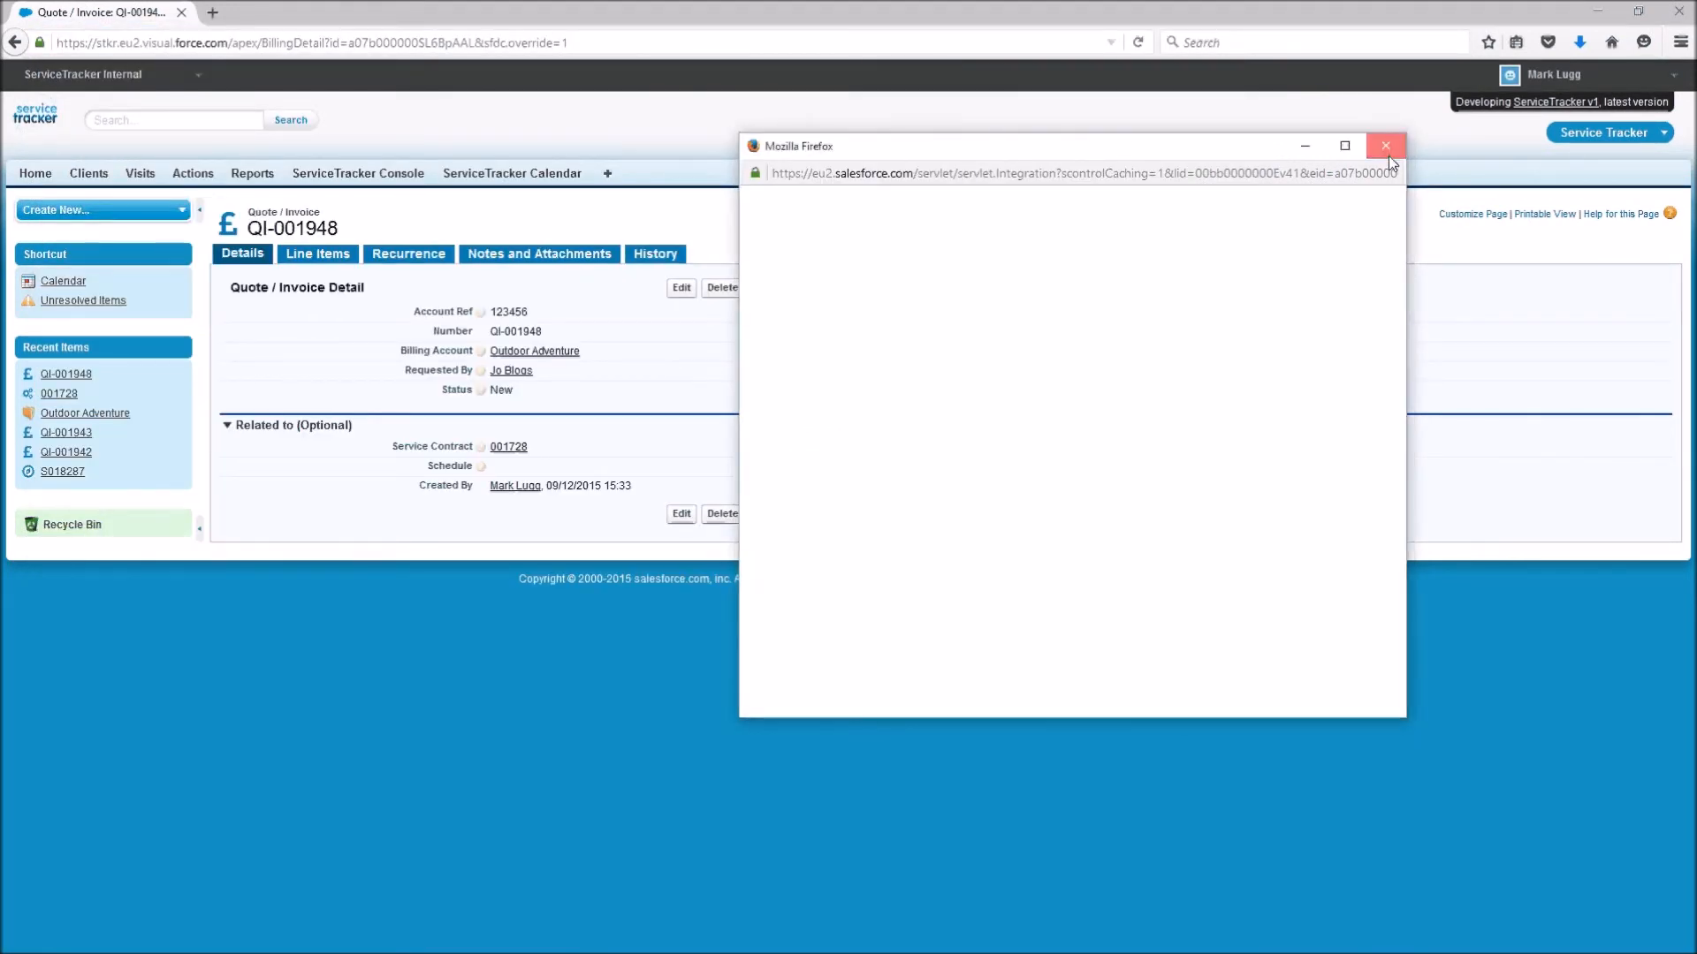
pyautogui.click(1385, 146)
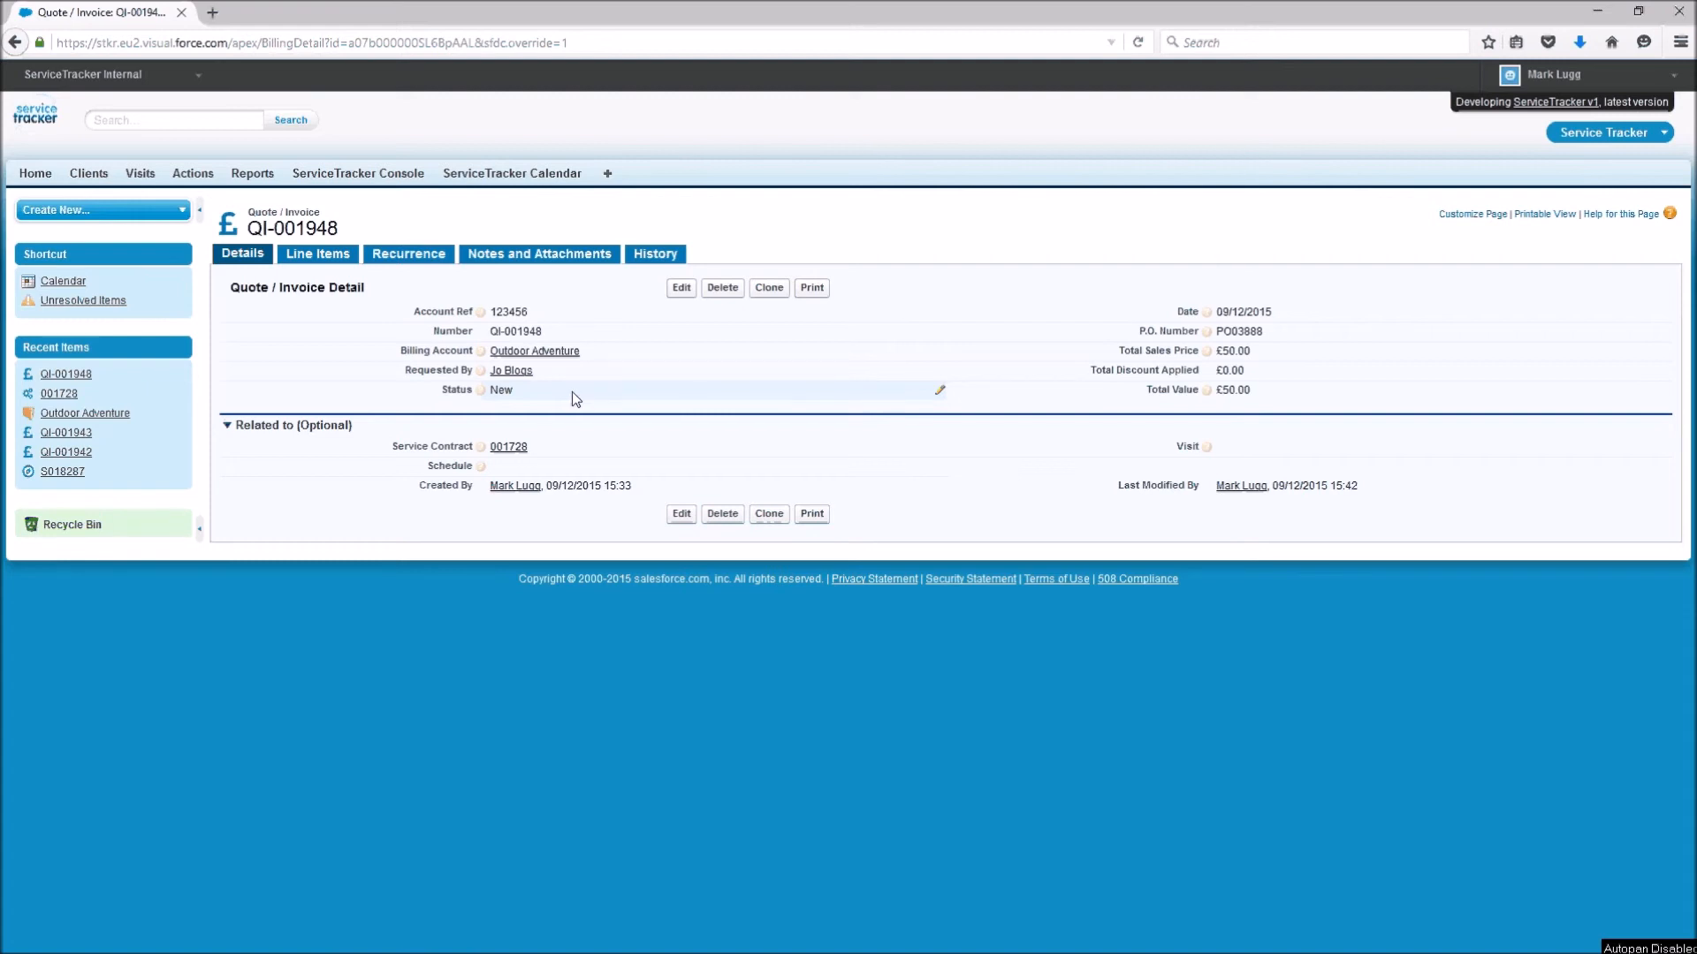
# Set the invoice's status to Invoiced directly on its detail page and save the record.
pyautogui.doubleClick(565, 395)
pyautogui.click(560, 395)
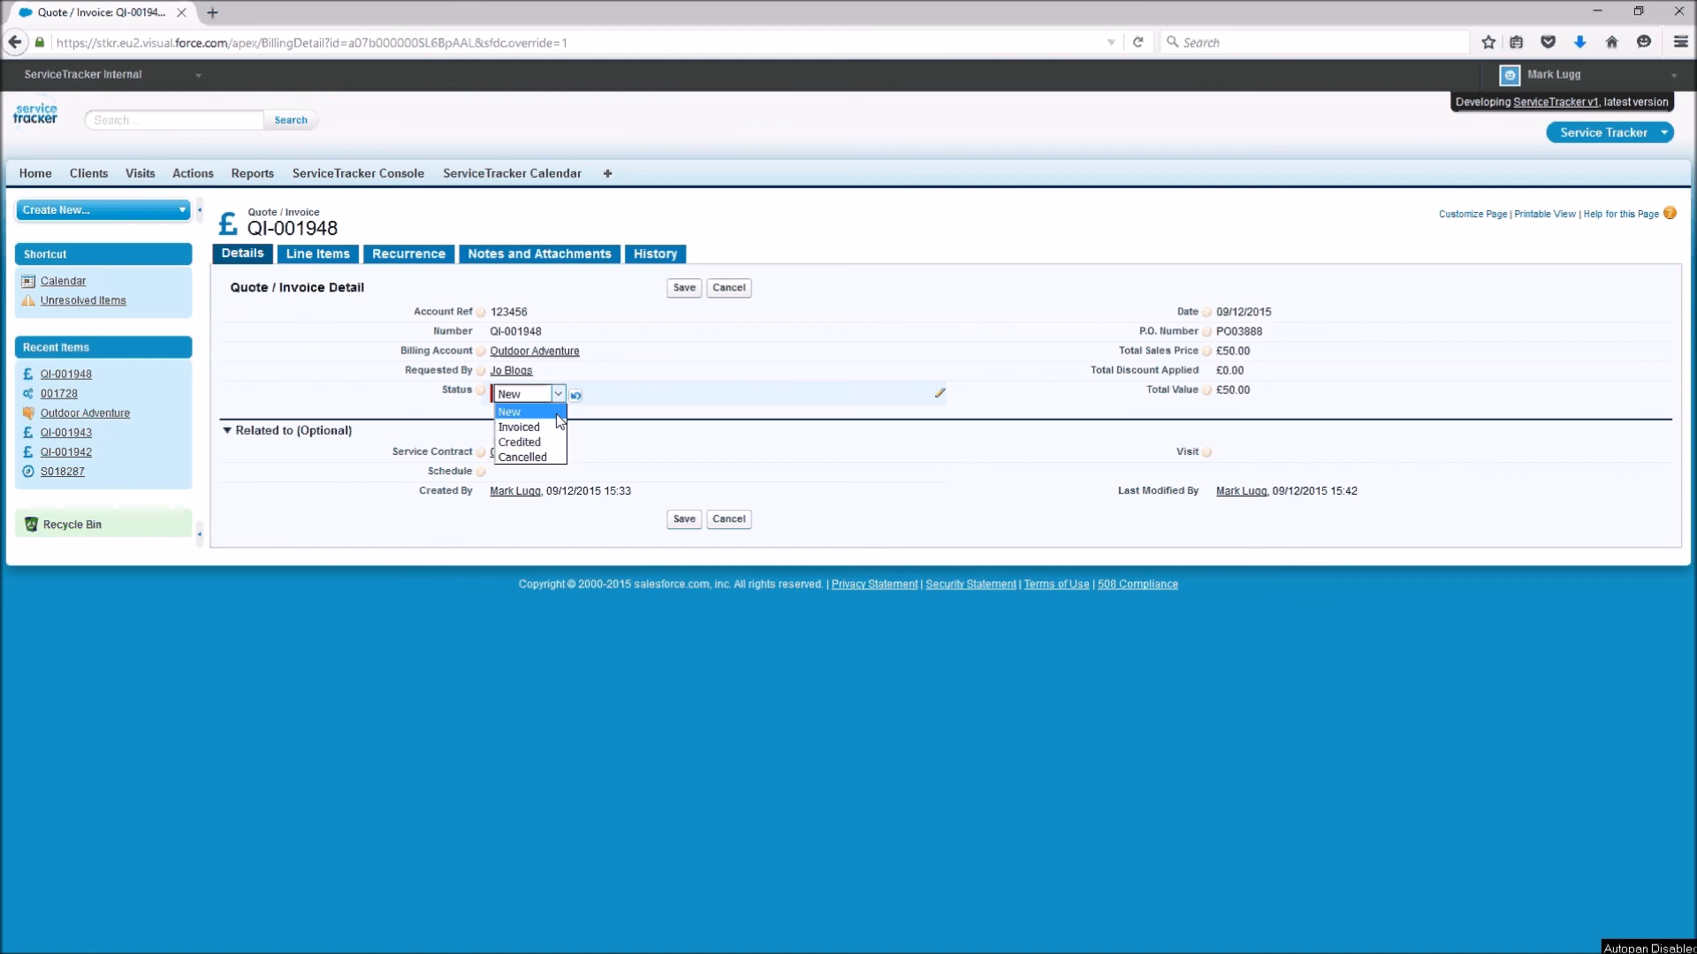
pyautogui.click(557, 426)
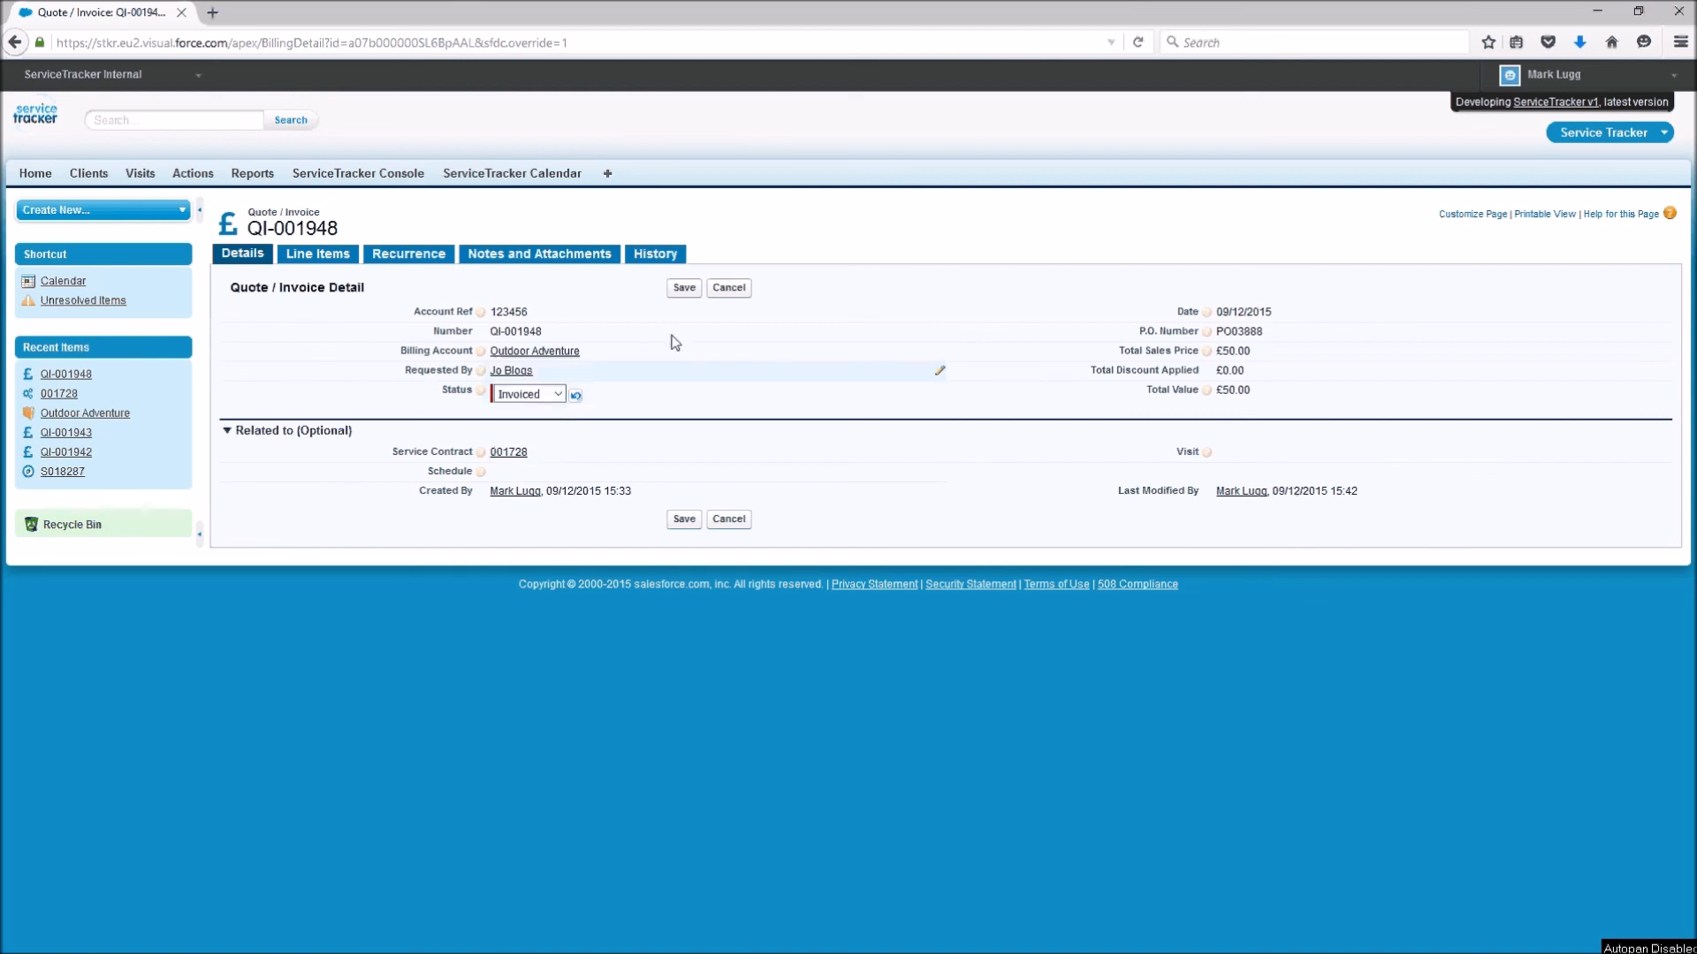
pyautogui.click(686, 288)
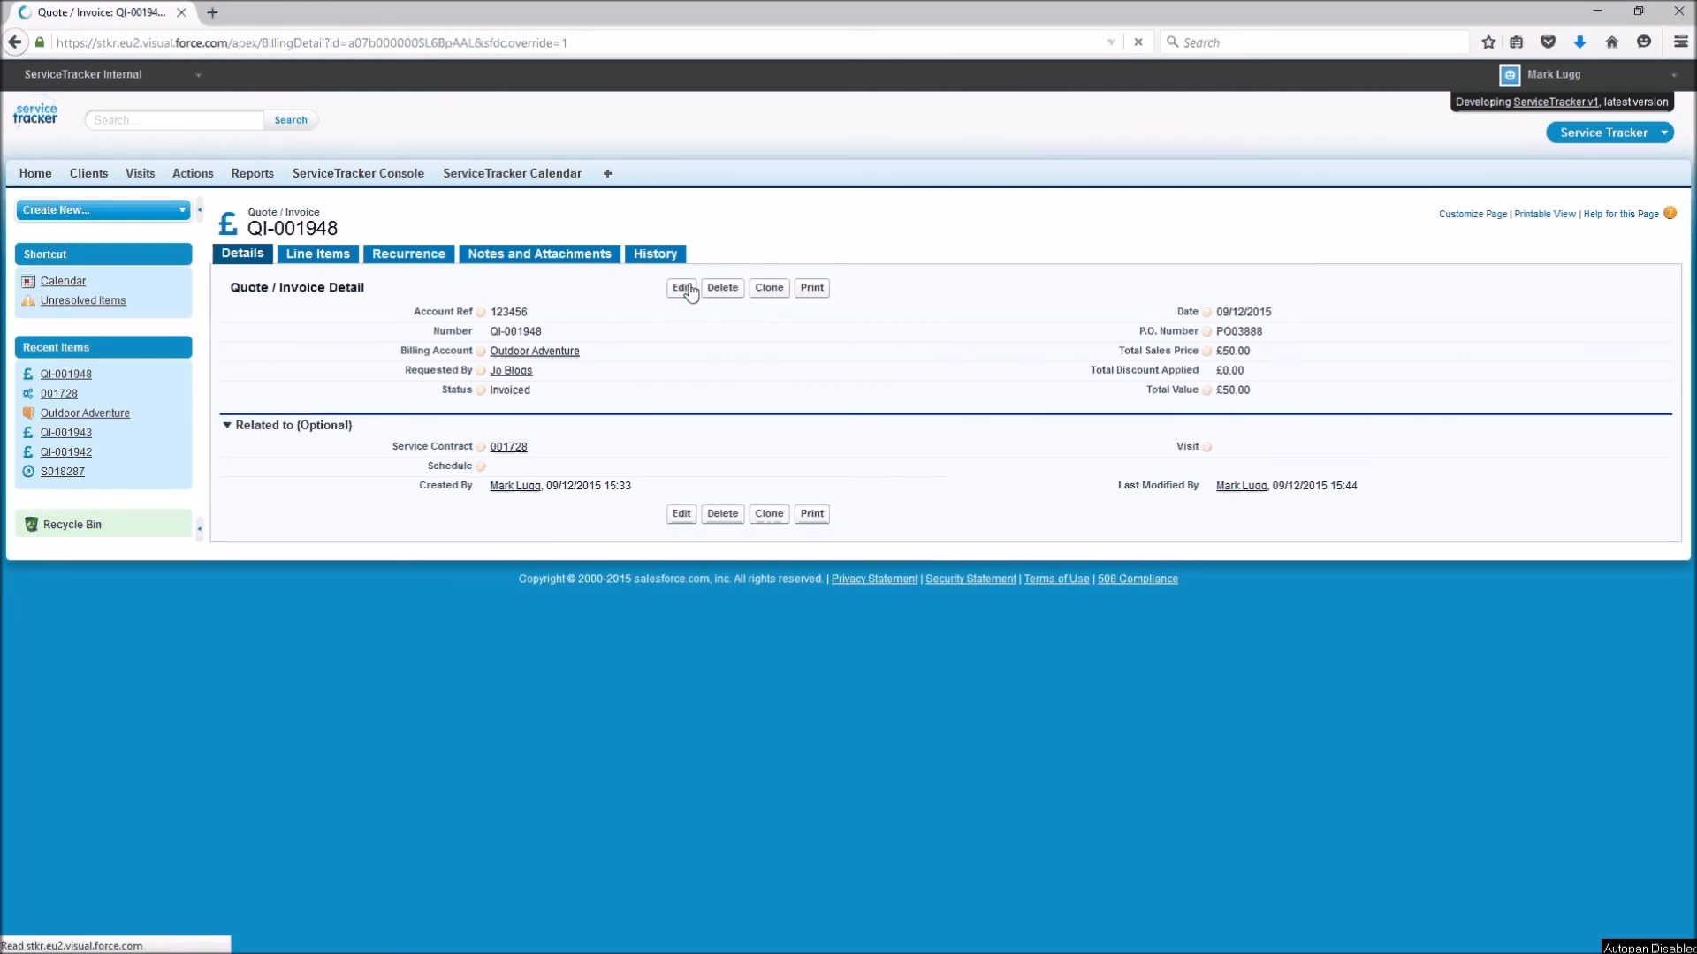